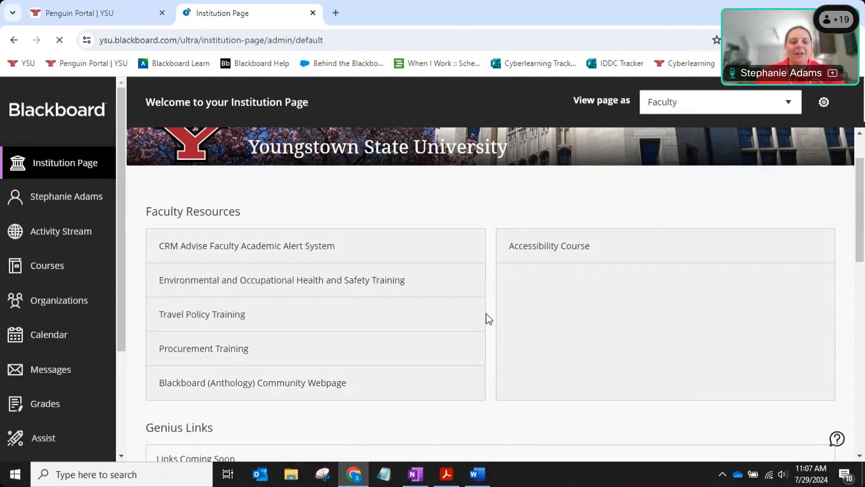
Browse the release notes and follow the 'Print answer key for assessments' note link.
scroll(491, 311, "down", 10)
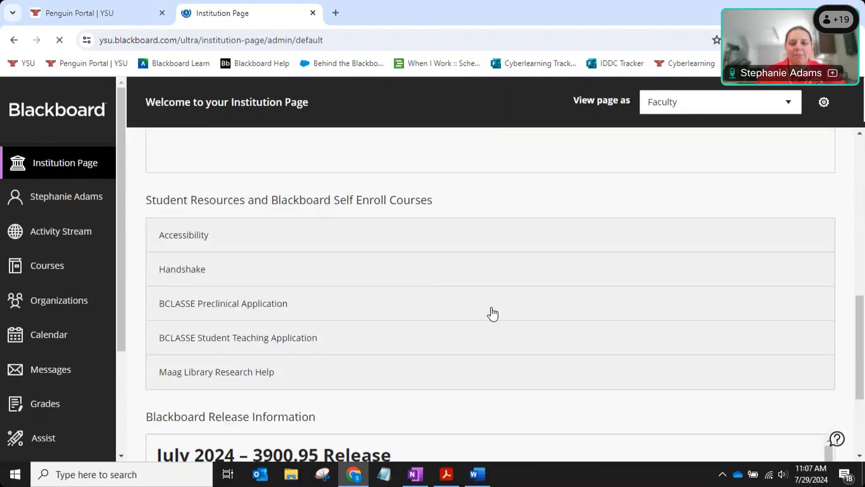
scroll(493, 314, "down", 4)
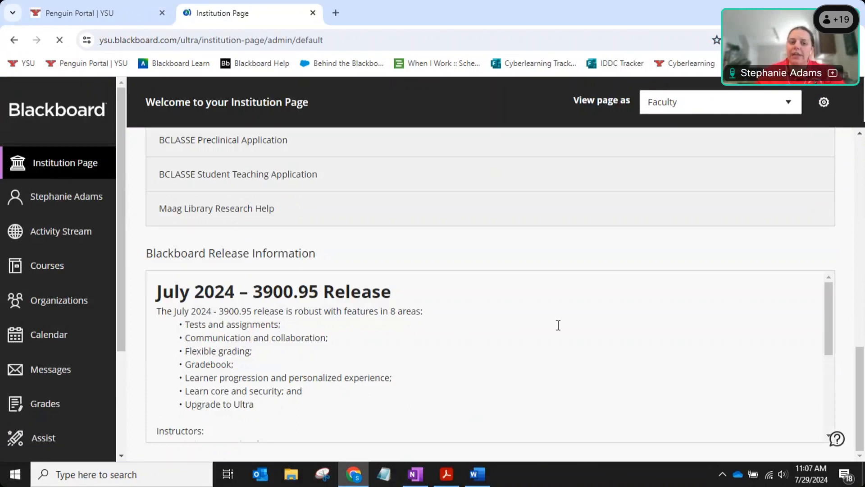
scroll(558, 325, "down", 3)
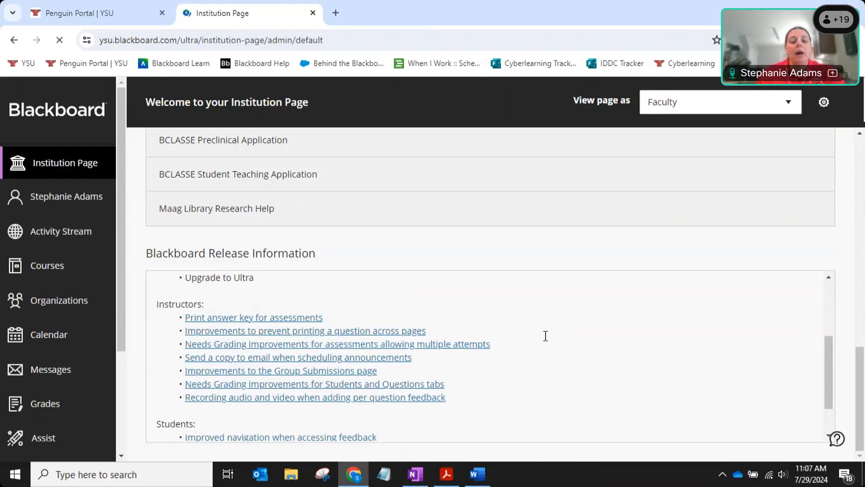
scroll(568, 324, "down", 1)
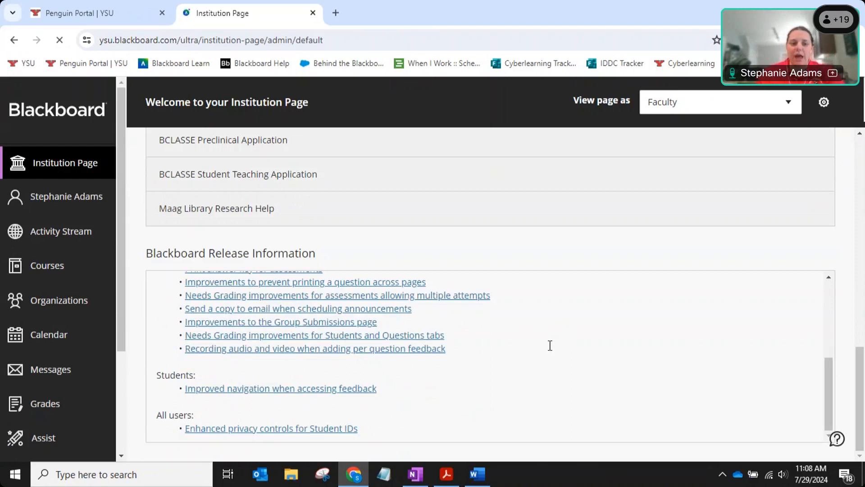
scroll(549, 345, "up", 1)
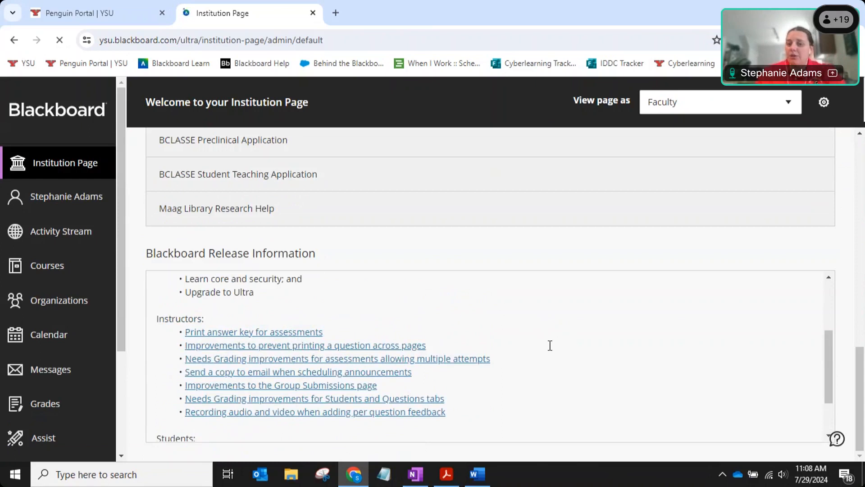
left_click(310, 337)
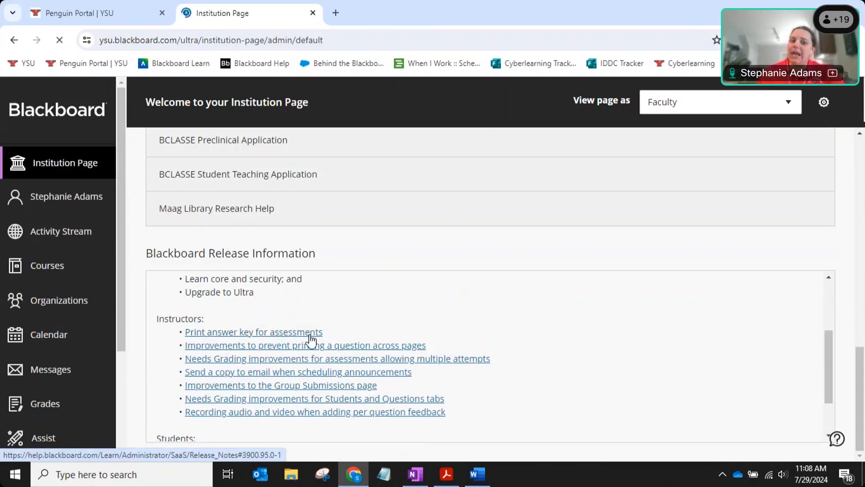
left_click(310, 338)
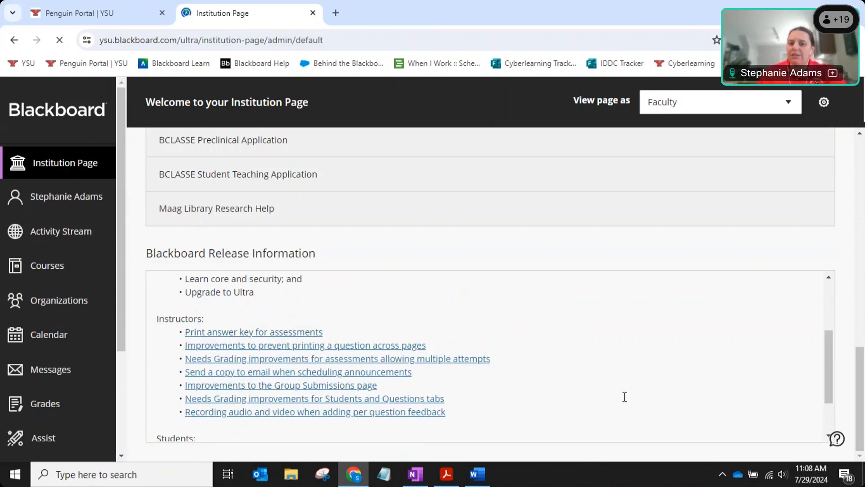
scroll(625, 397, "up", 3)
scroll(837, 285, "up", 10)
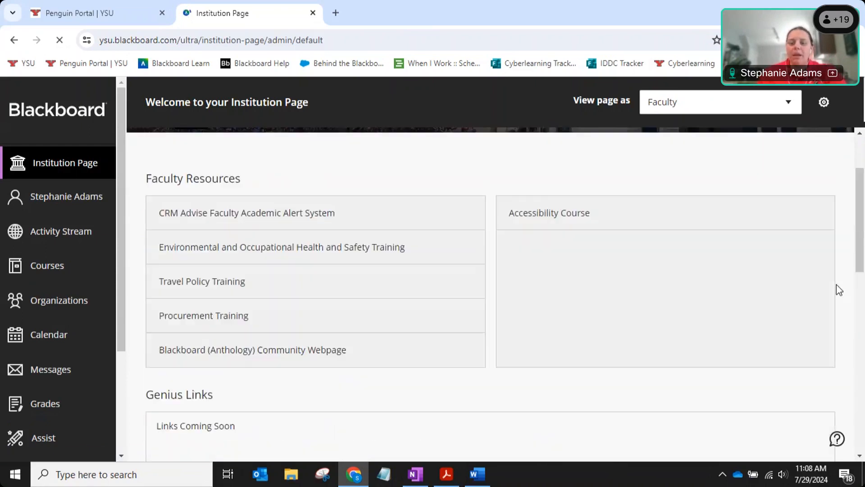
scroll(836, 284, "up", 2)
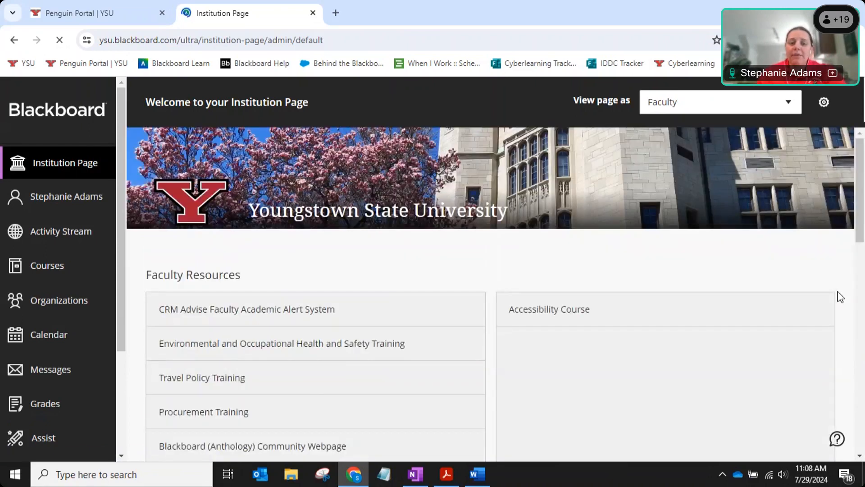
Filter the course list to Current Courses and open Adams Ultra Course 2024.
left_click(63, 267)
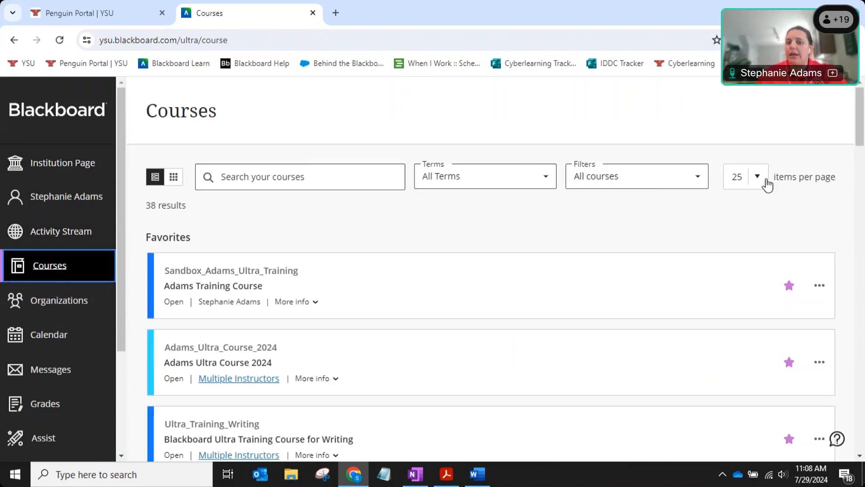
left_click(543, 179)
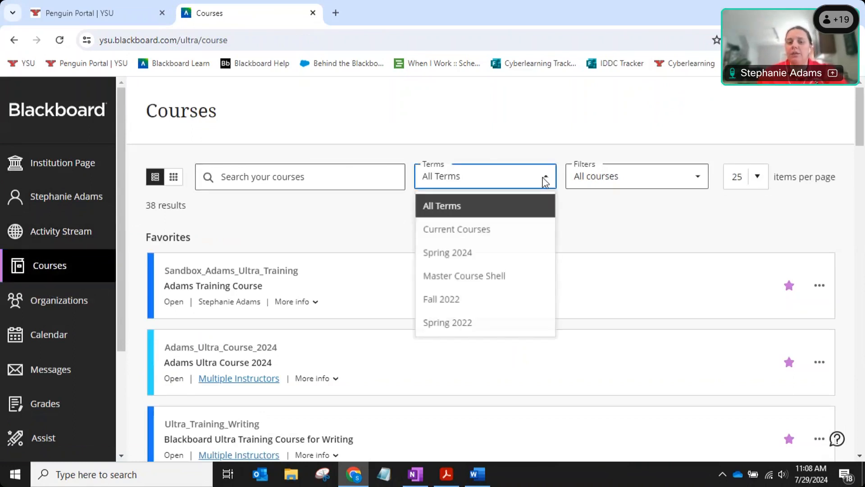
left_click(486, 234)
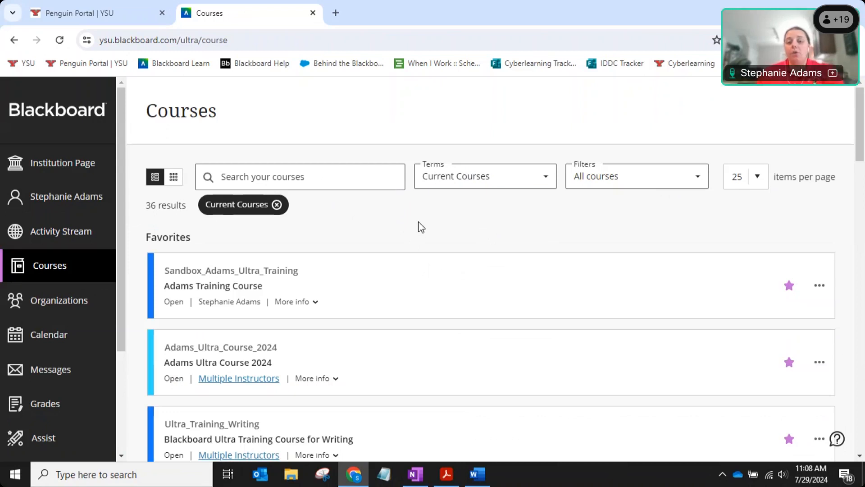
left_click(539, 184)
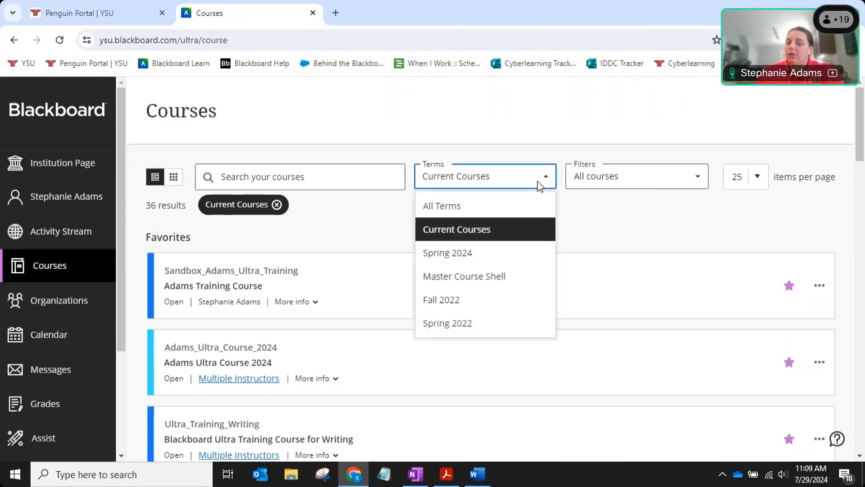
left_click(576, 217)
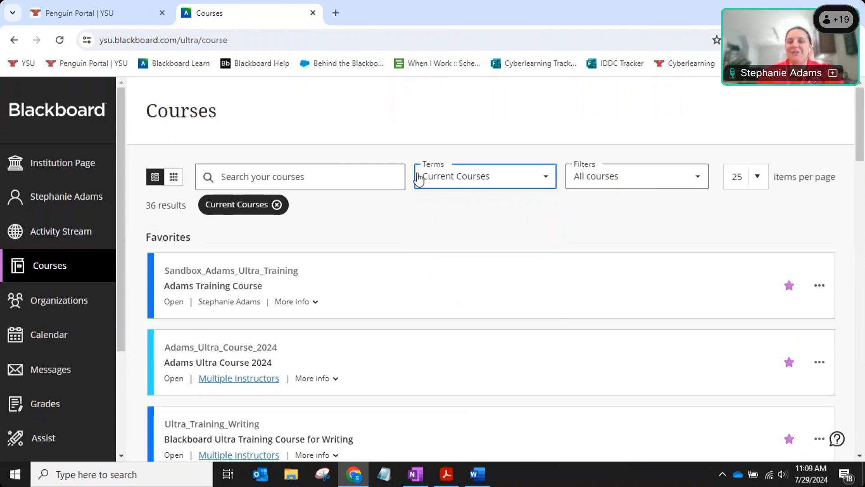
left_click(546, 179)
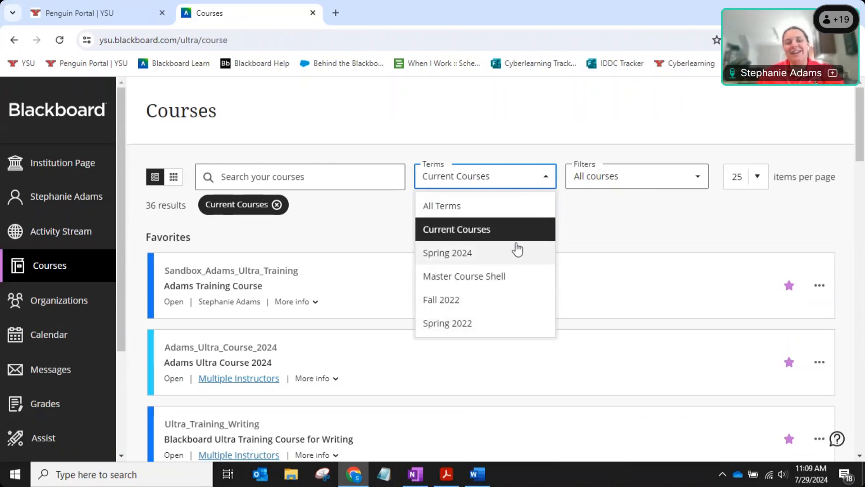
left_click(571, 213)
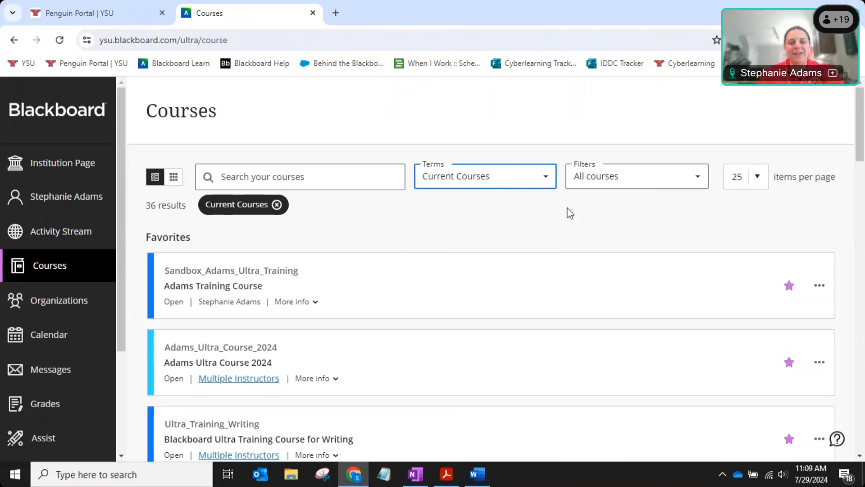
left_click(373, 364)
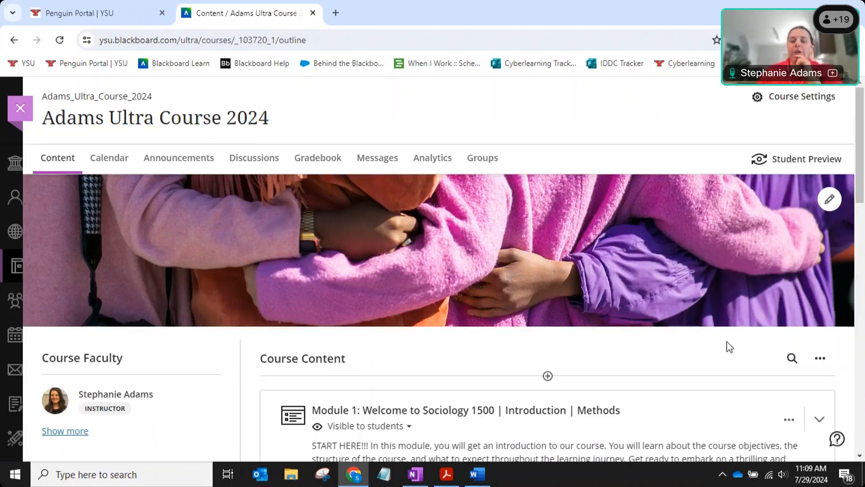
Open the Roster through 'View everyone in your course' to list all 8 members.
scroll(731, 340, "down", 3)
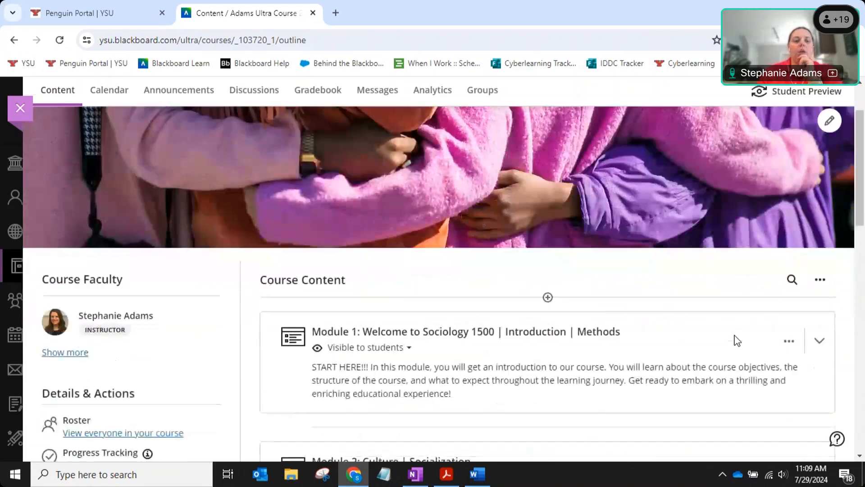
scroll(734, 333, "down", 4)
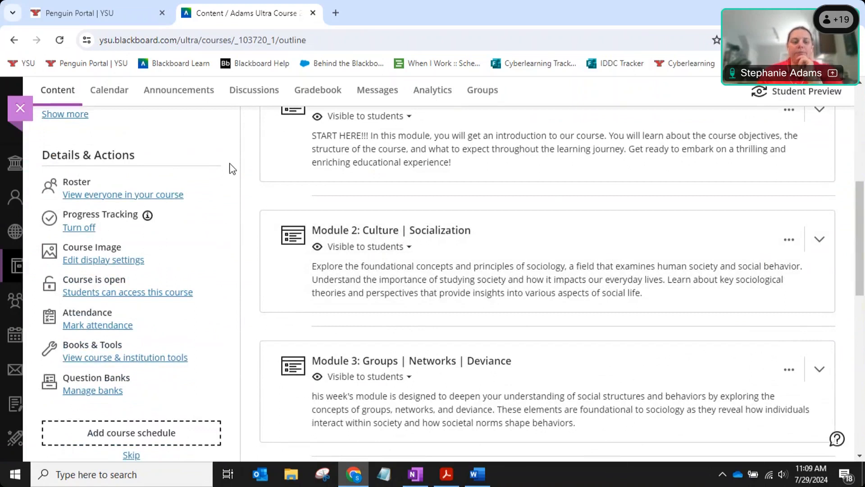
left_click(117, 155)
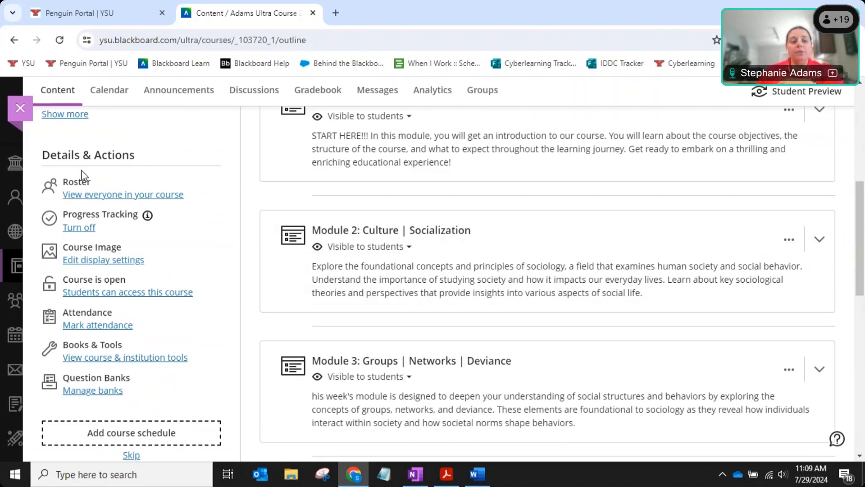
left_click(84, 195)
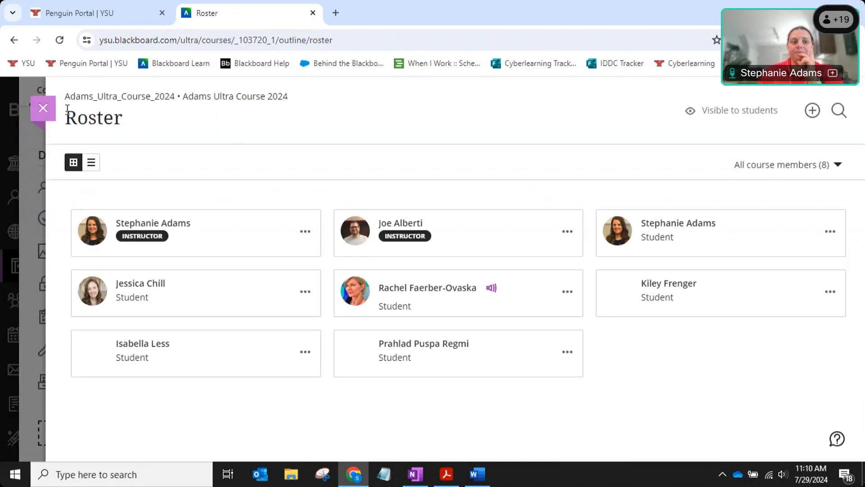
Close the roster panel and open the course's Mark attendance page.
left_click(44, 112)
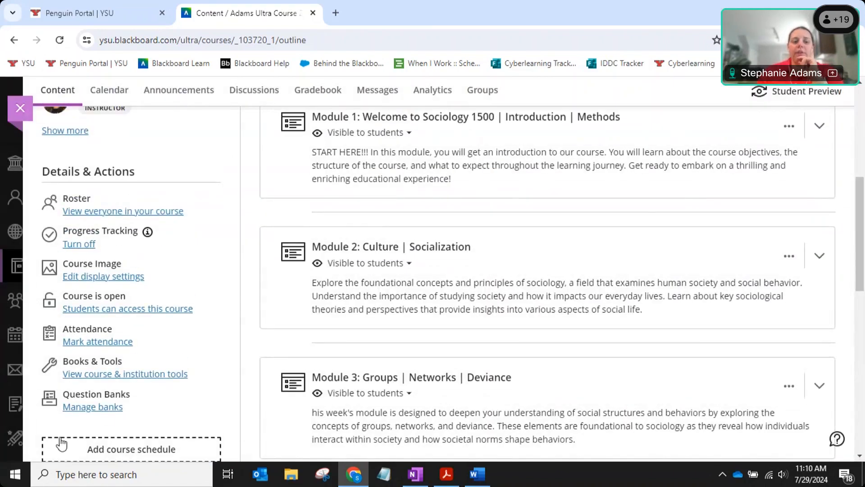
left_click(73, 347)
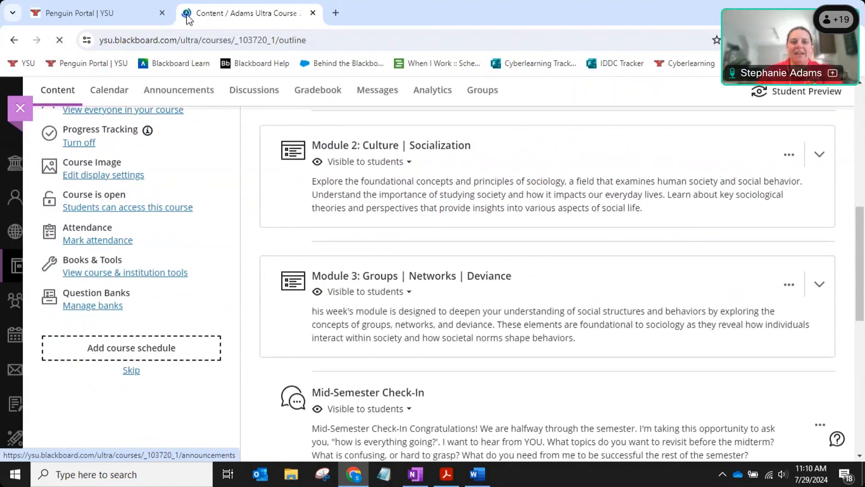
key("ctrl")
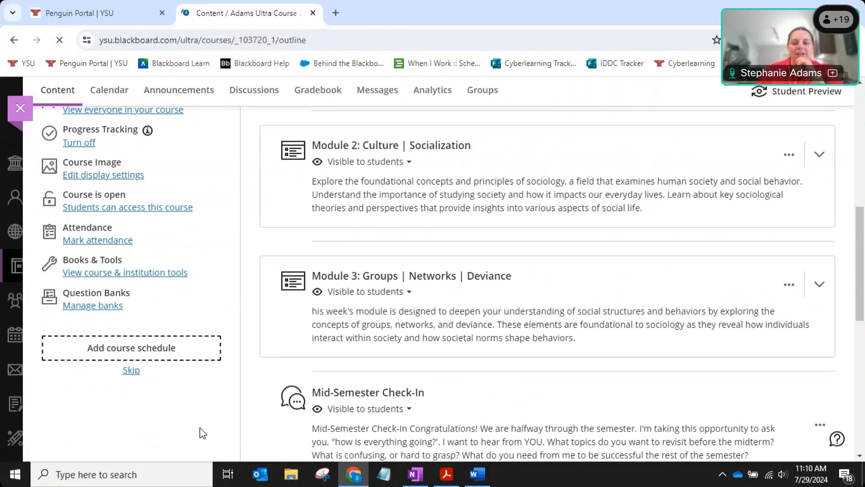
Check the computer's network connection, then open the course and institution tools.
left_click(769, 476)
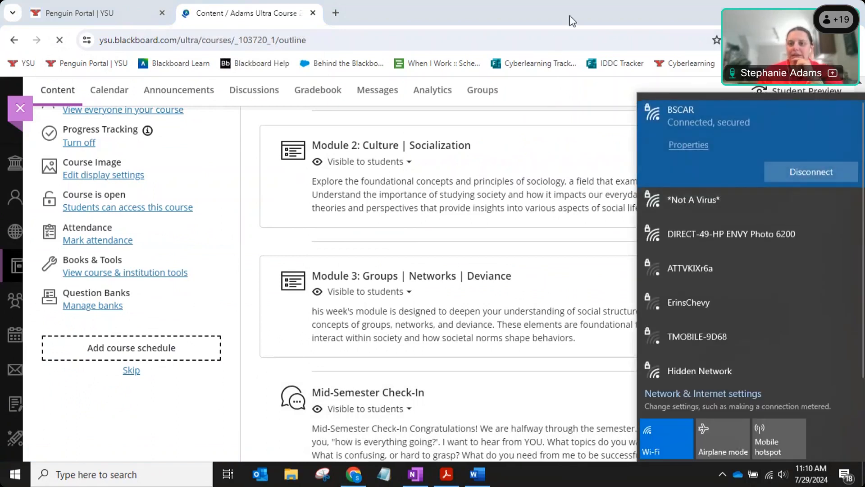
left_click(570, 15)
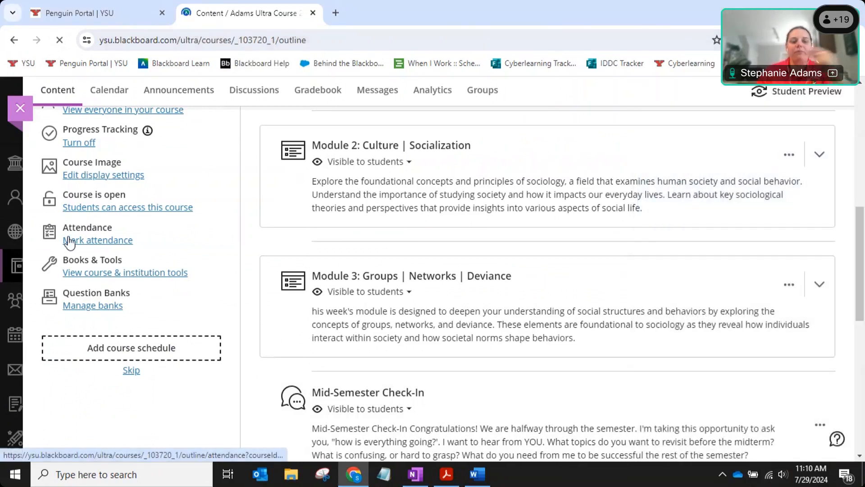
left_click(88, 277)
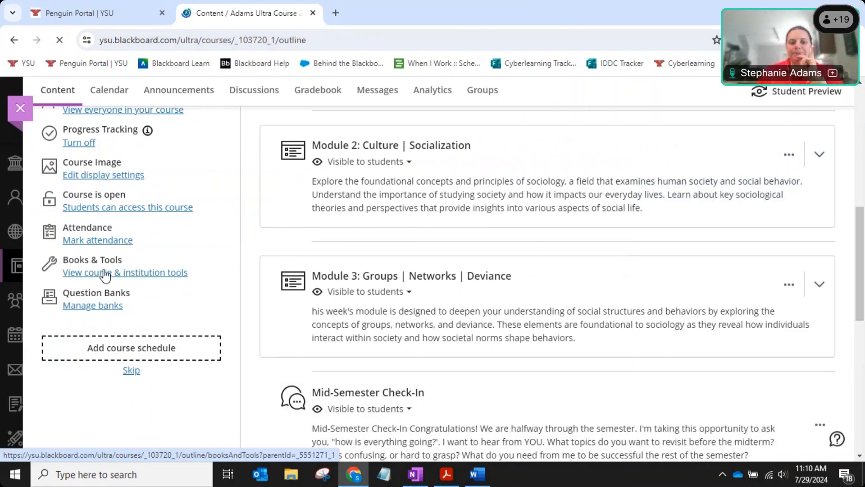
scroll(104, 275, "up", 4)
scroll(103, 275, "up", 5)
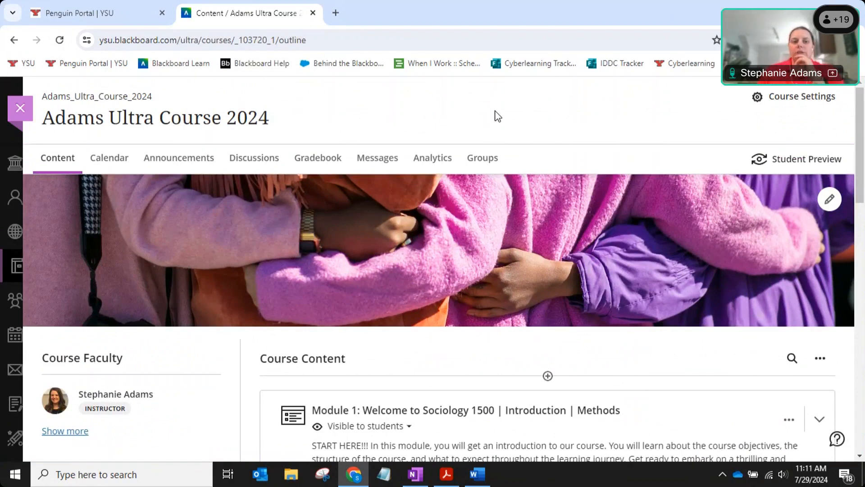
left_click(60, 164)
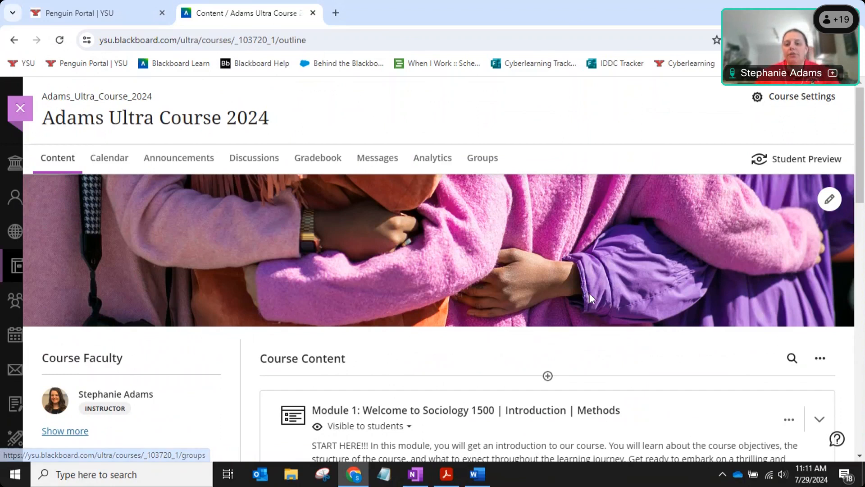
scroll(588, 292, "down", 5)
scroll(587, 291, "down", 1)
scroll(589, 290, "up", 7)
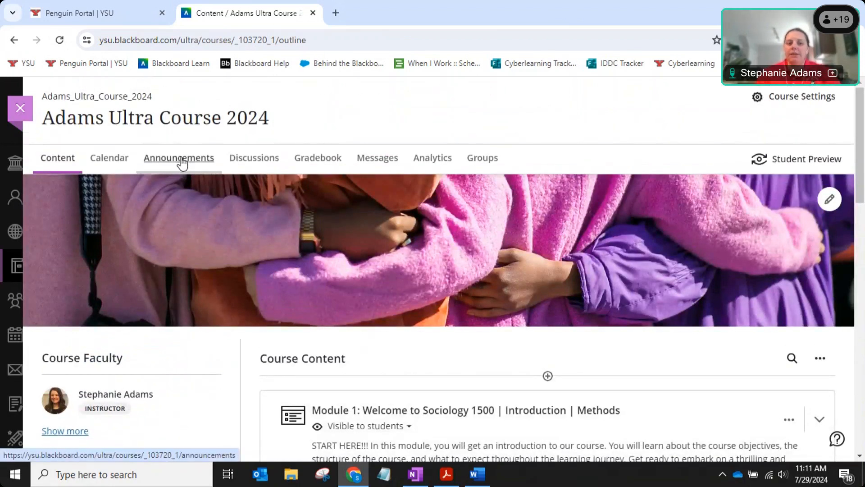
key("ctrl")
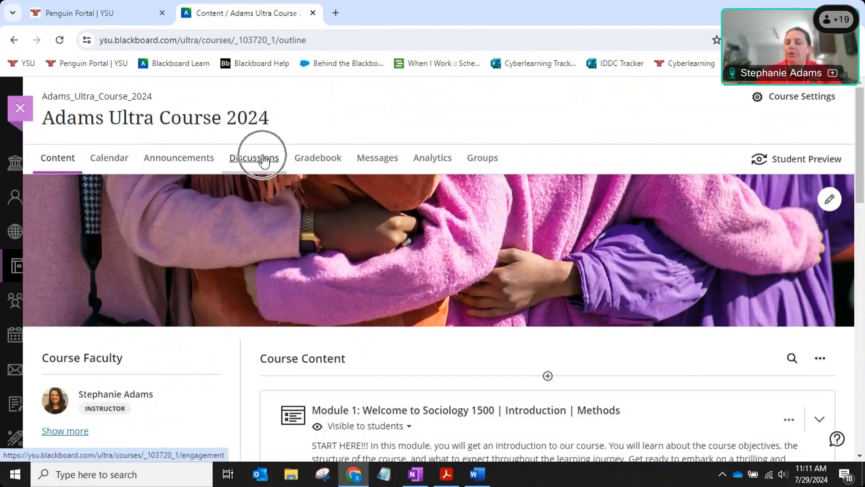
left_click(327, 161)
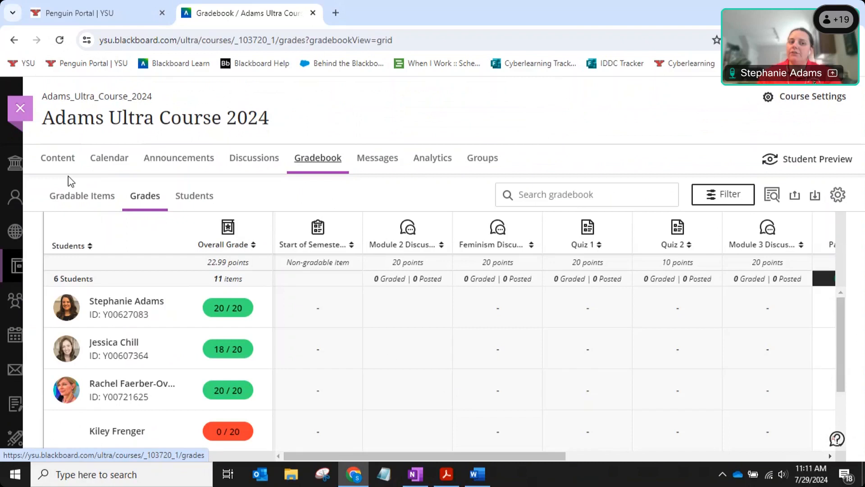
left_click(53, 167)
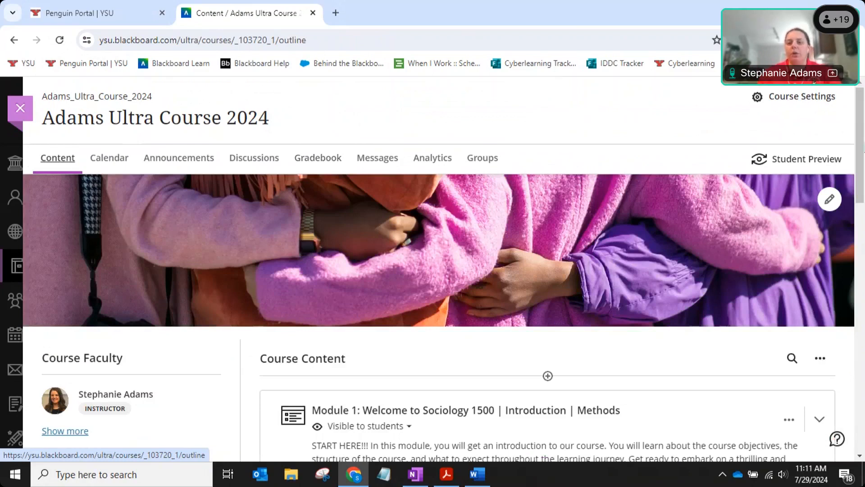
scroll(432, 270, "down", 5)
scroll(432, 270, "up", 1)
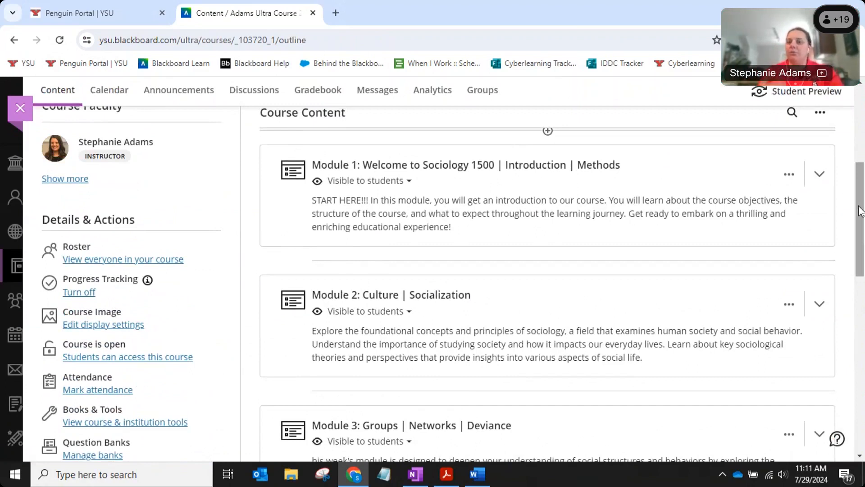
left_click_drag(861, 211, 863, 306)
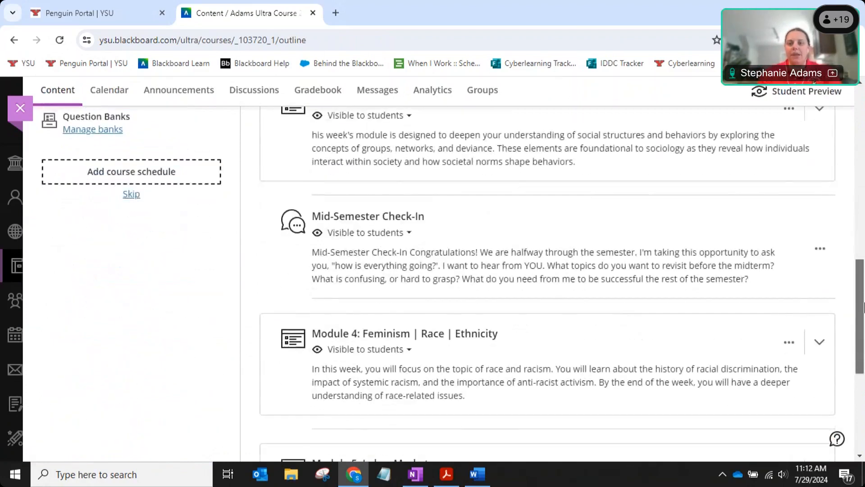
scroll(863, 307, "up", 15)
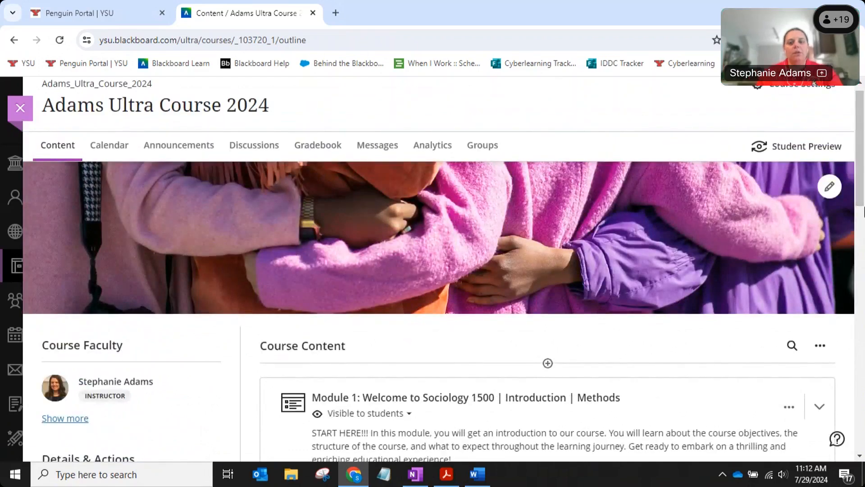
left_click(446, 478)
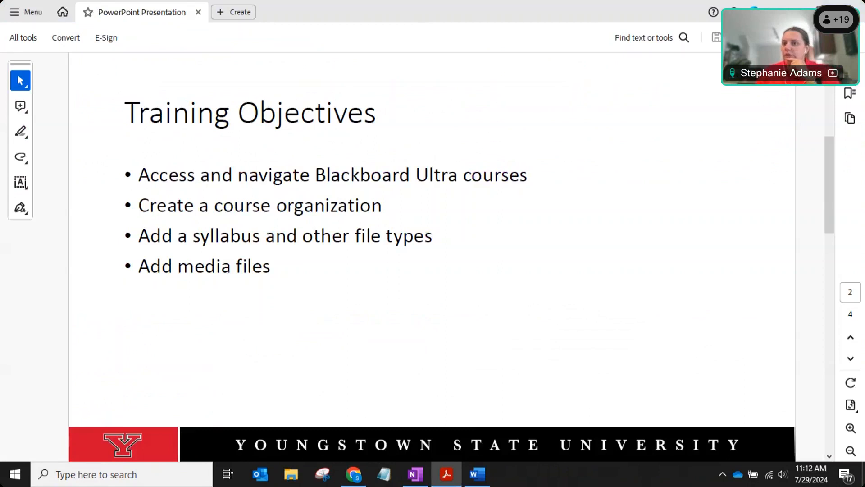
Open the Teams meeting chat from More, then return to the Blackboard course in Chrome.
left_click(716, 85)
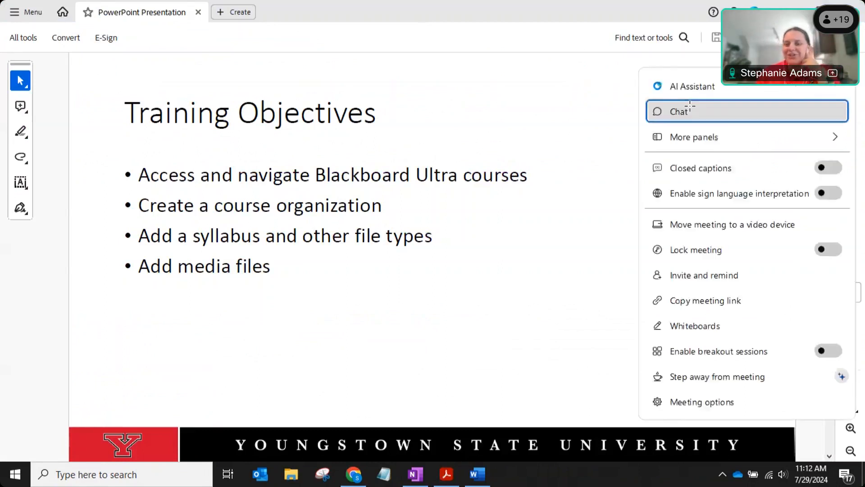
left_click(690, 108)
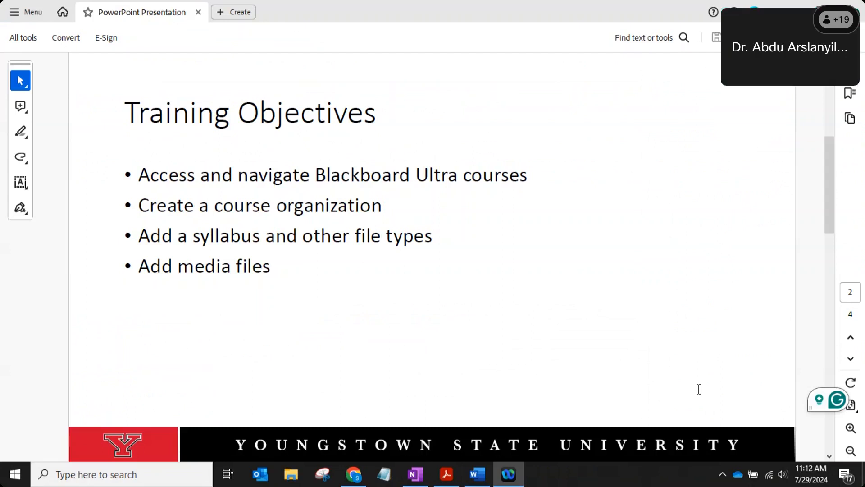
left_click(358, 477)
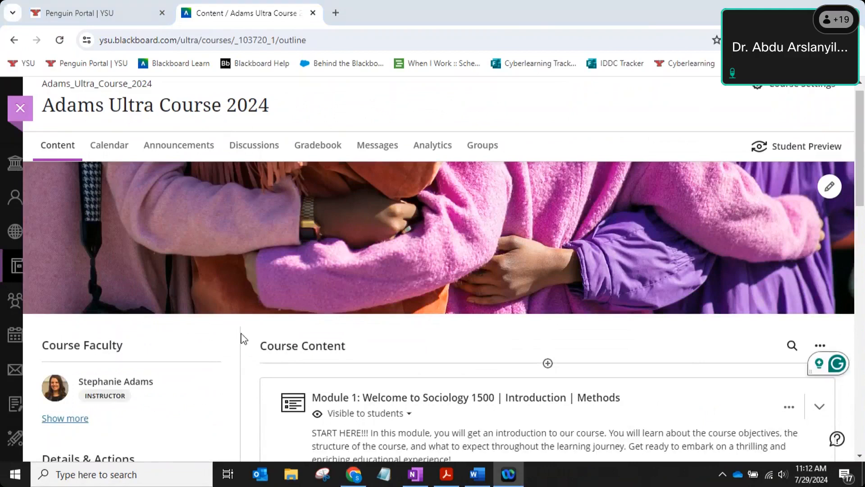
Scroll up and down the Adams Ultra Course 2024 outline to review its modules.
scroll(243, 338, "down", 5)
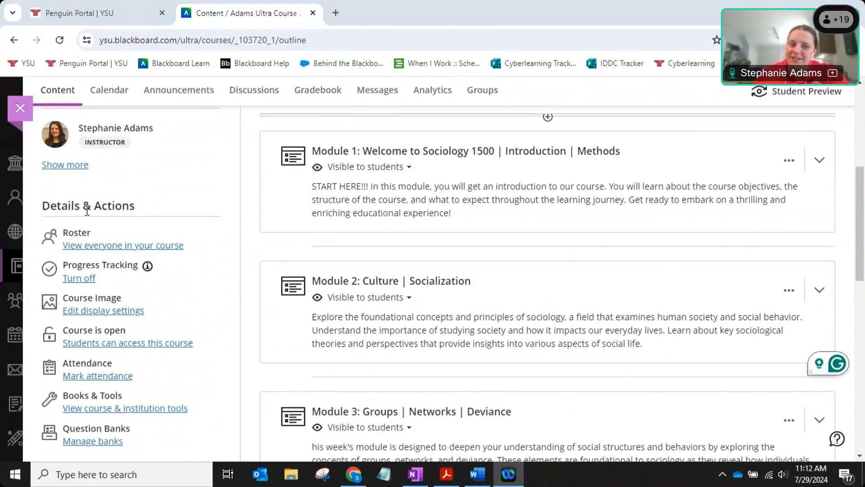
scroll(193, 216, "down", 1)
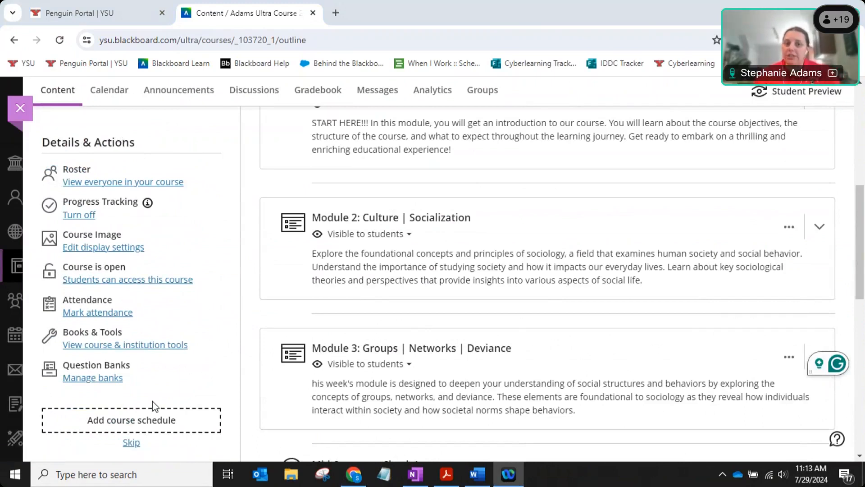
scroll(152, 405, "up", 4)
scroll(321, 230, "up", 3)
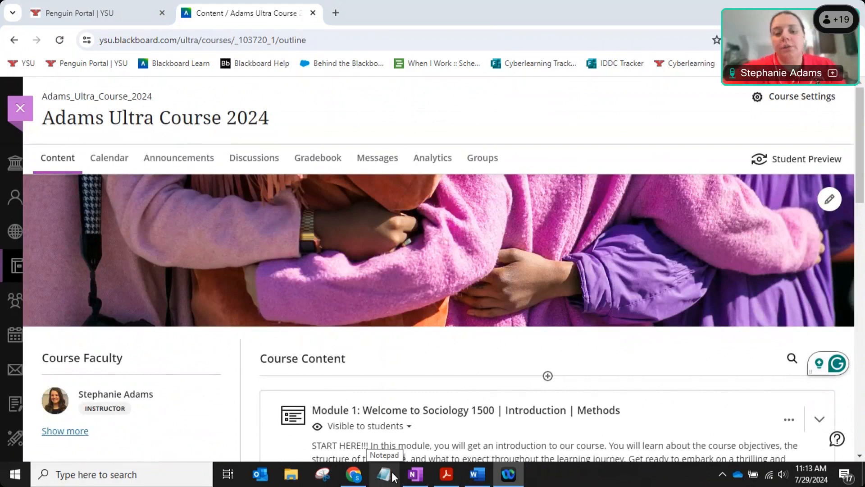
scroll(502, 168, "down", 7)
scroll(502, 168, "up", 7)
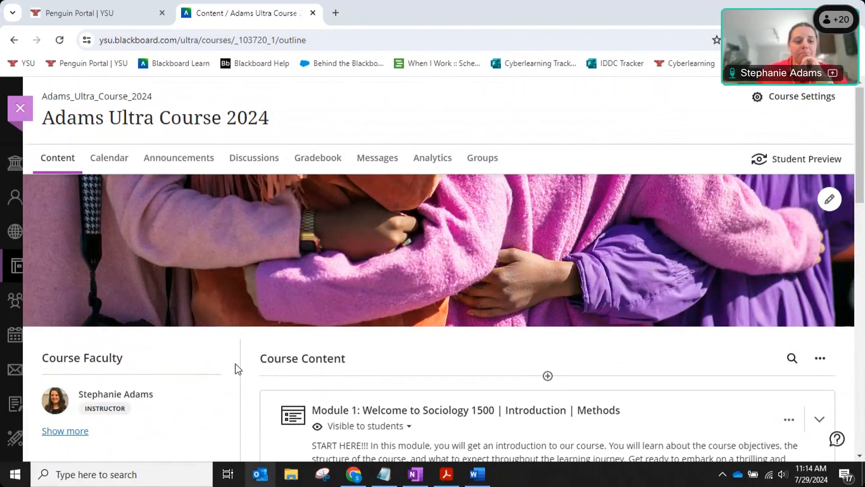
scroll(237, 366, "down", 5)
scroll(239, 368, "down", 1)
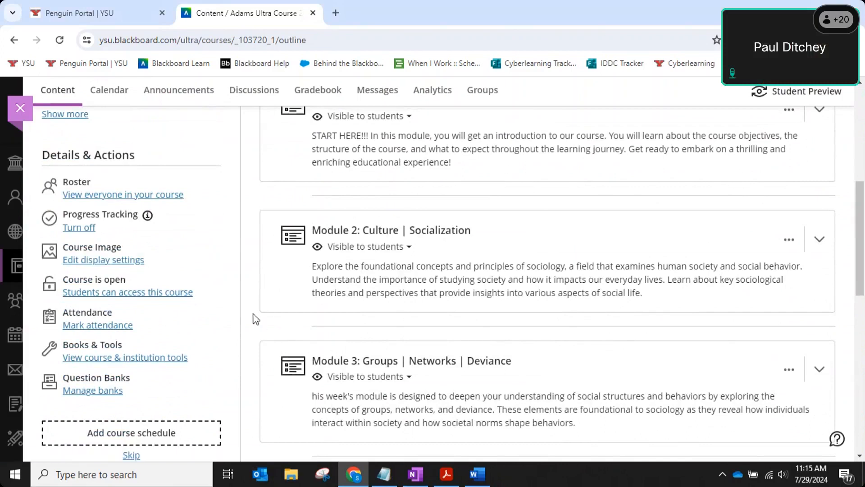
scroll(253, 316, "up", 3)
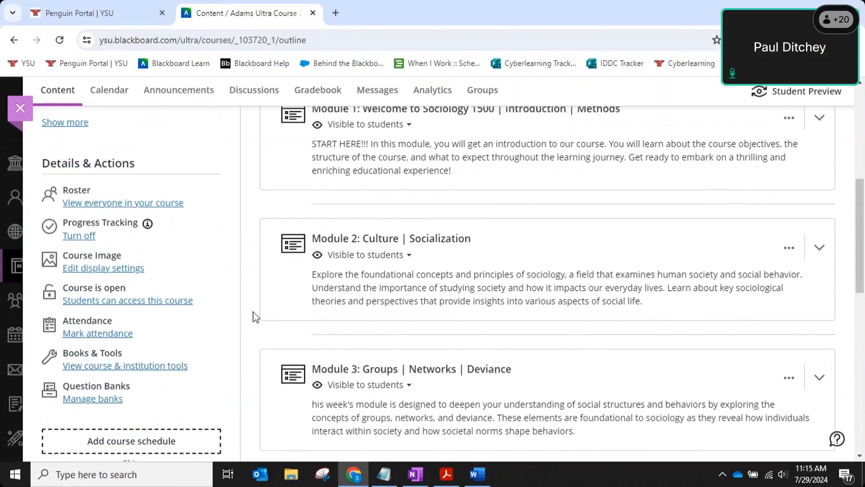
scroll(250, 316, "down", 4)
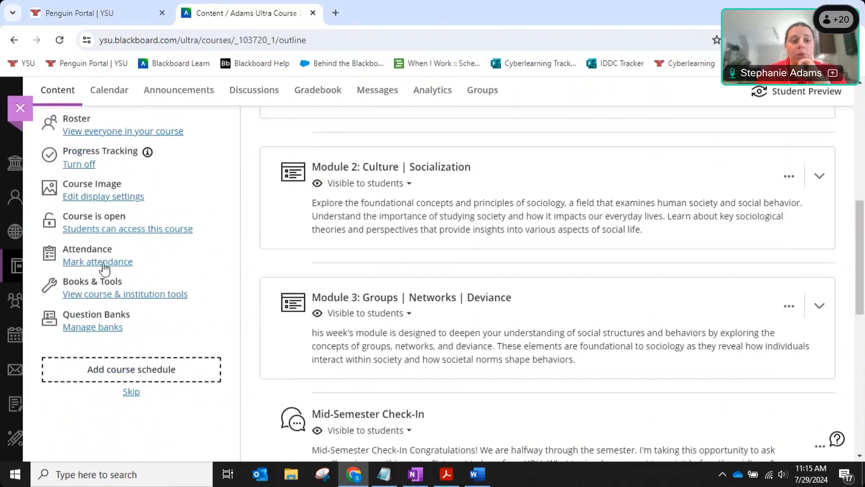
scroll(106, 269, "up", 4)
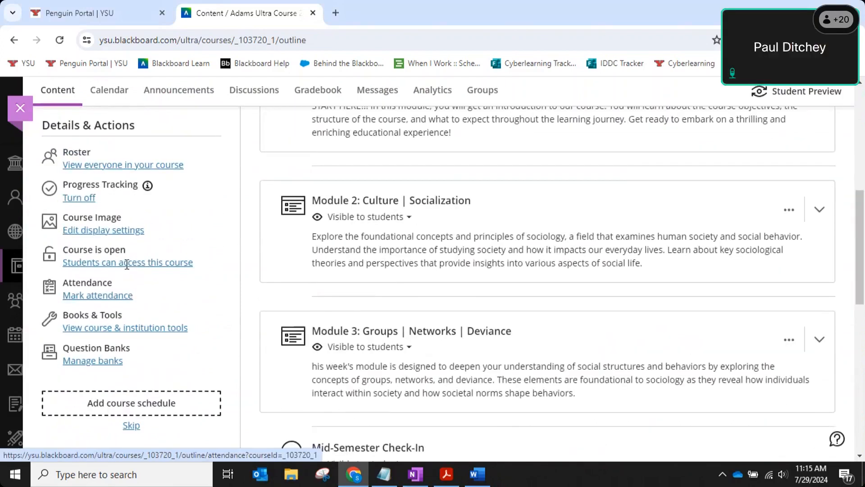
scroll(86, 324, "down", 3)
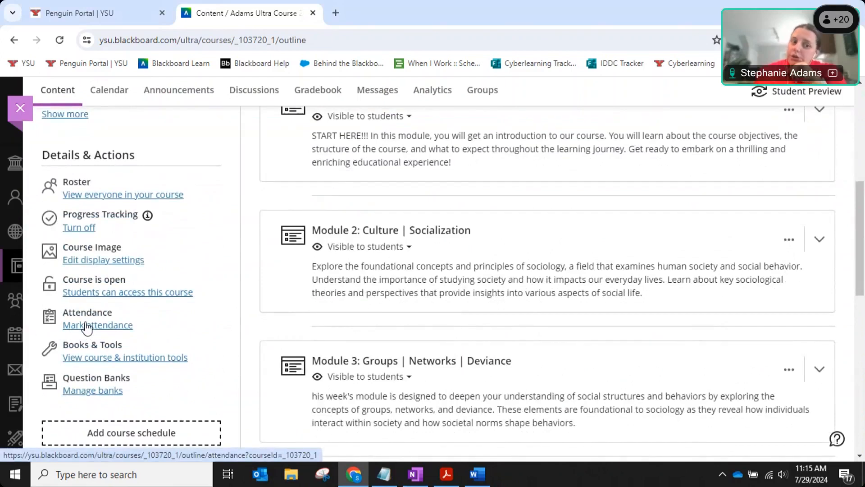
Start loading Mark attendance, then bring the Acrobat Training Objectives slide forward.
left_click(87, 326)
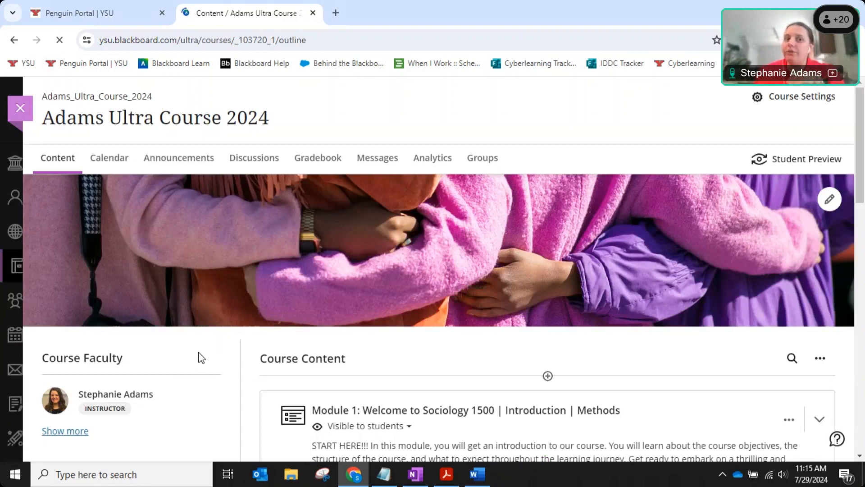
scroll(174, 353, "down", 8)
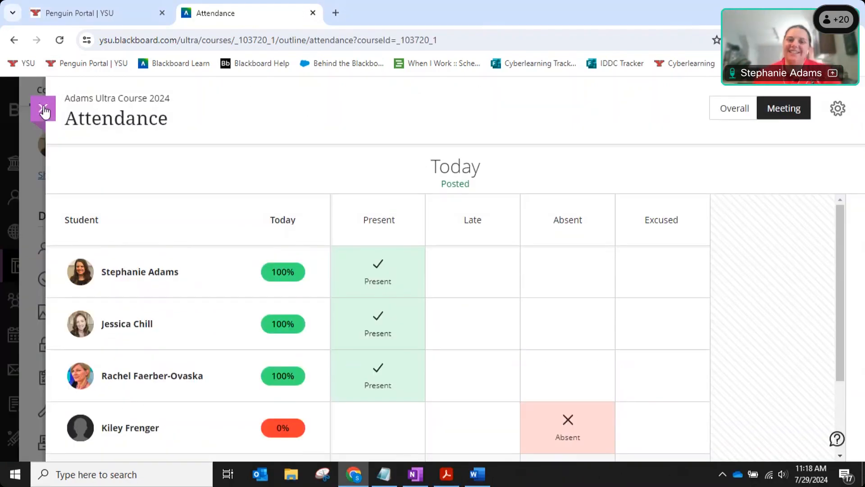
left_click(446, 475)
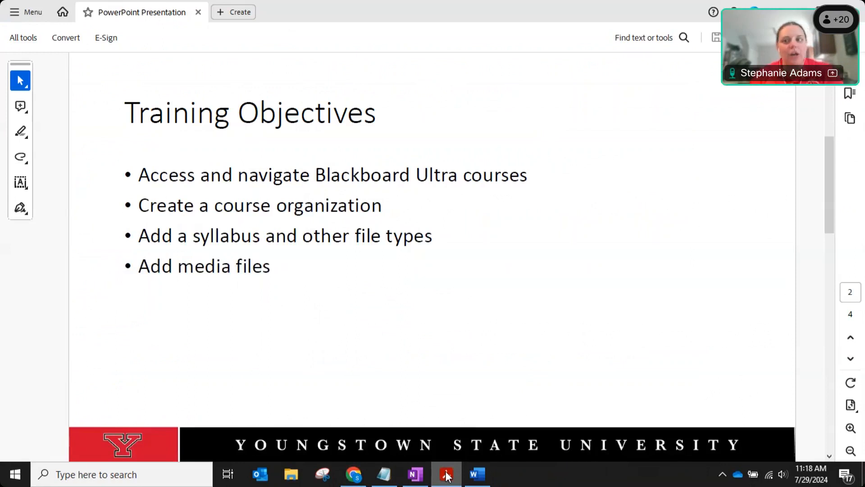
triple_click(153, 208)
left_click(399, 206)
left_click(378, 204)
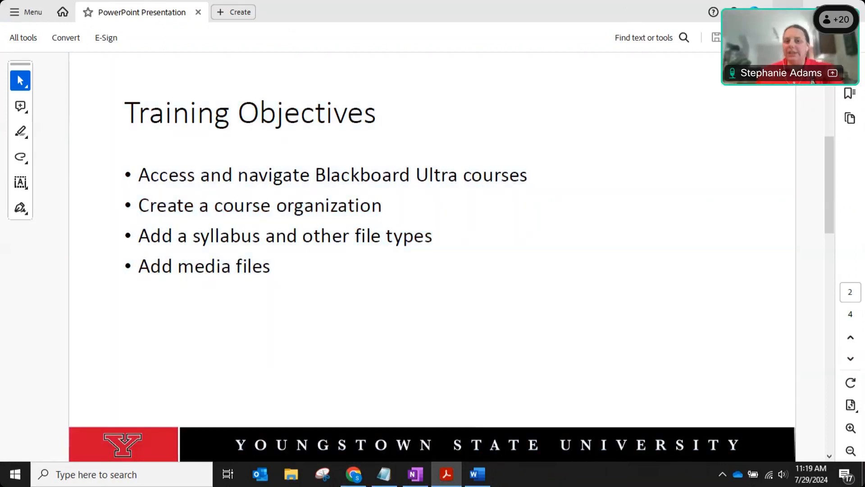
key("alt+Tab")
scroll(468, 278, "up", 1)
scroll(710, 280, "down", 4)
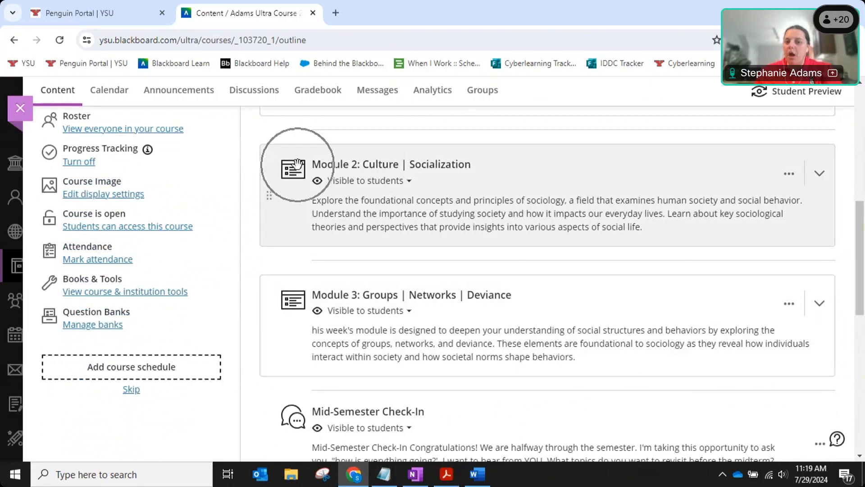
scroll(508, 207, "down", 5)
scroll(509, 208, "up", 15)
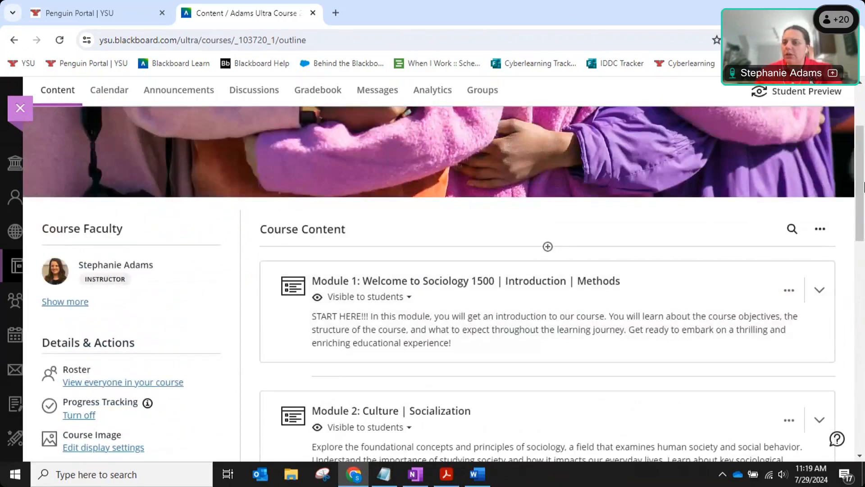
left_click_drag(863, 159, 864, 152)
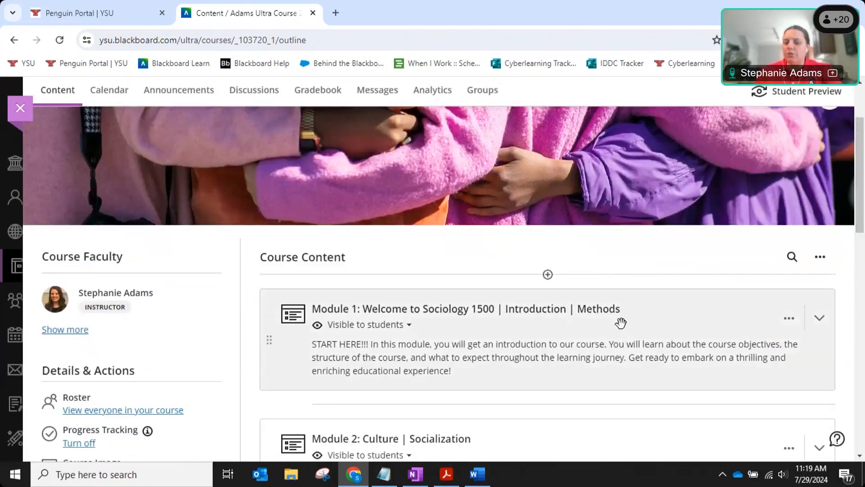
left_click(682, 298)
scroll(682, 298, "down", 4)
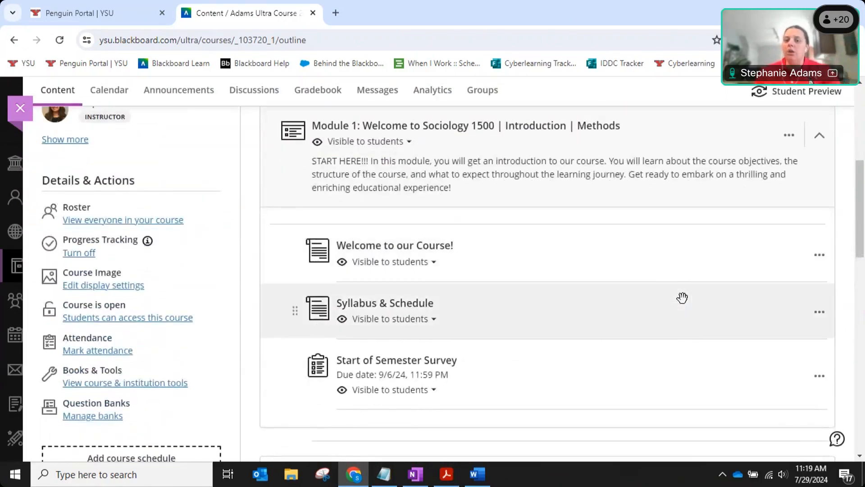
left_click(669, 134)
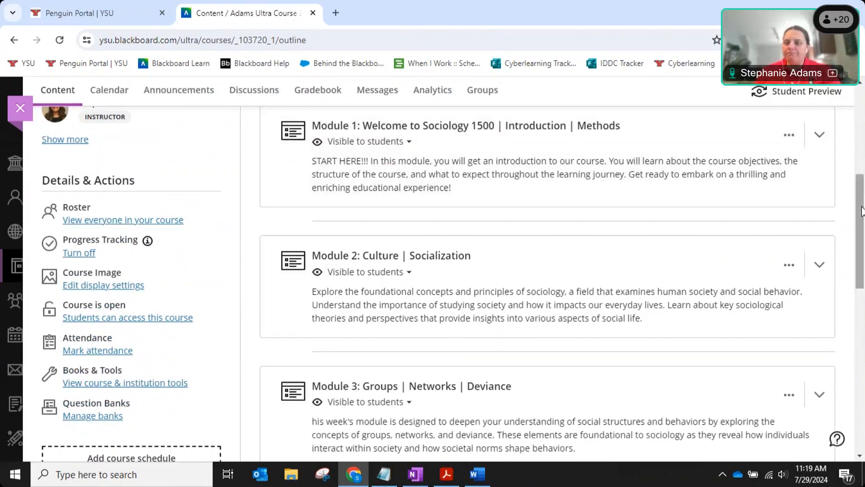
left_click_drag(858, 196, 858, 185)
scroll(858, 185, "up", 1)
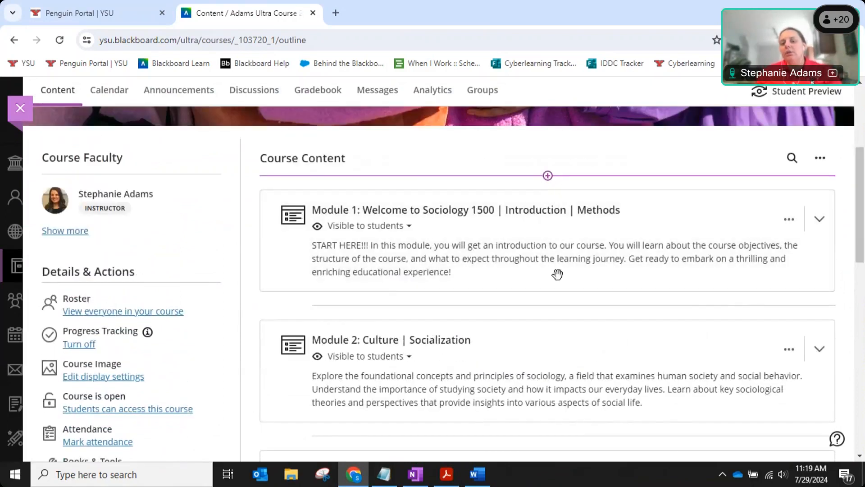
scroll(555, 307, "down", 4)
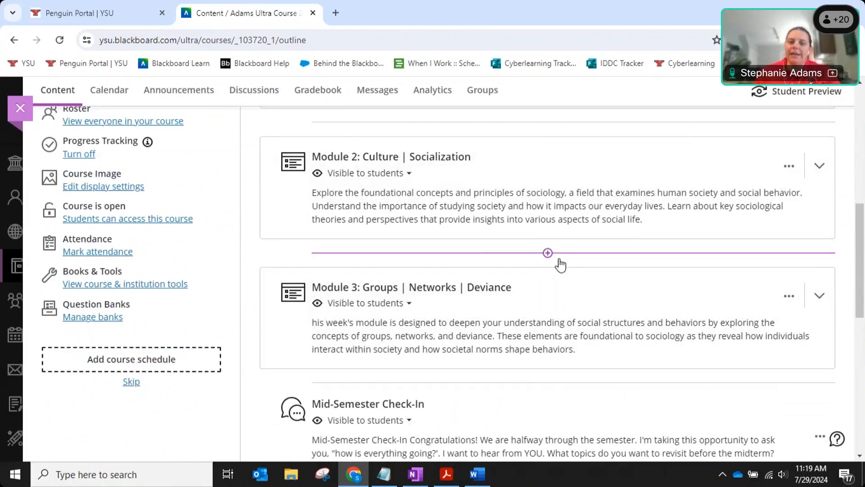
scroll(560, 263, "up", 4)
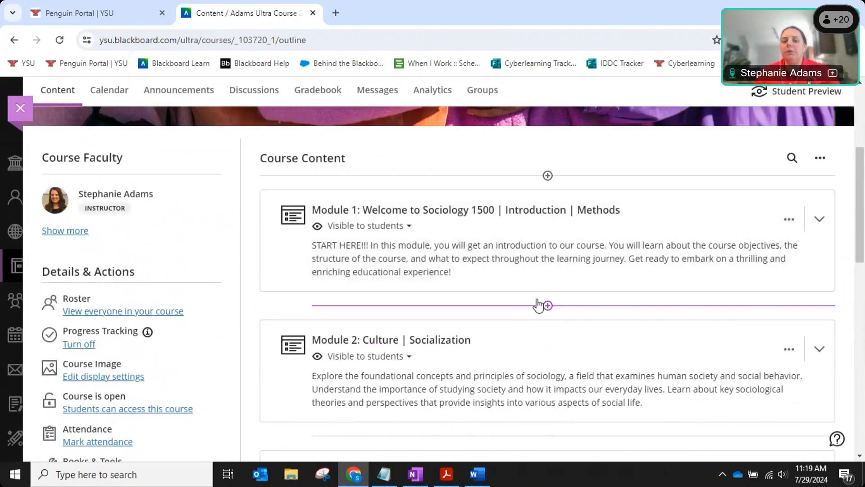
scroll(541, 302, "down", 1)
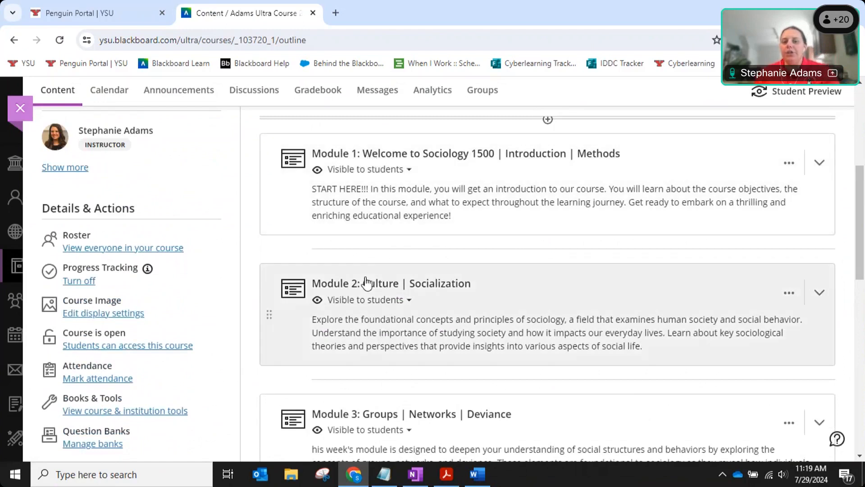
Insert a learning module below Module 1 and title it 'Module 1a - Week 2'.
left_click(547, 250)
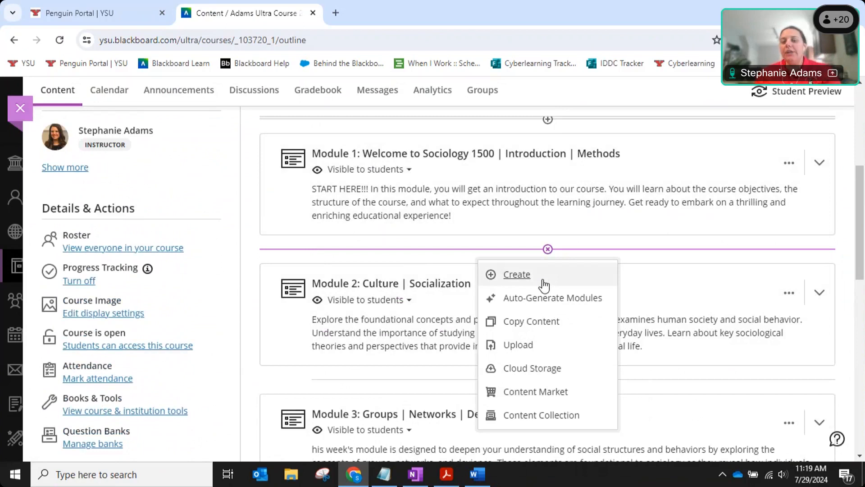
left_click(522, 275)
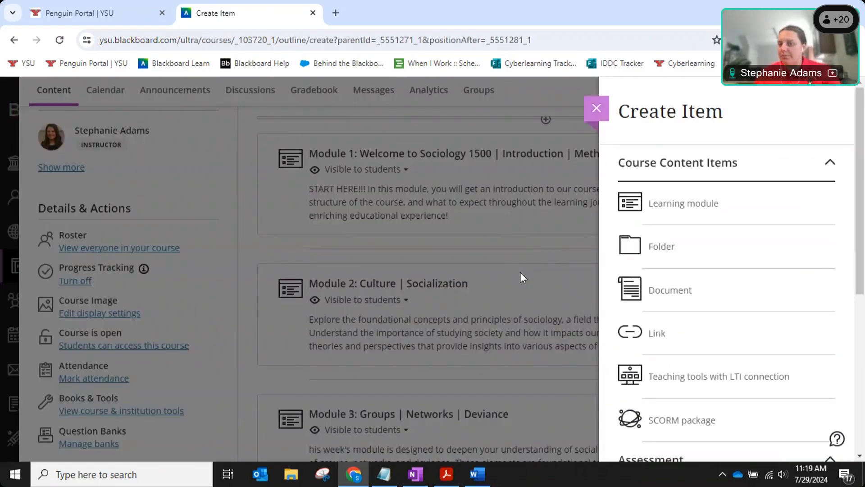
left_click(709, 205)
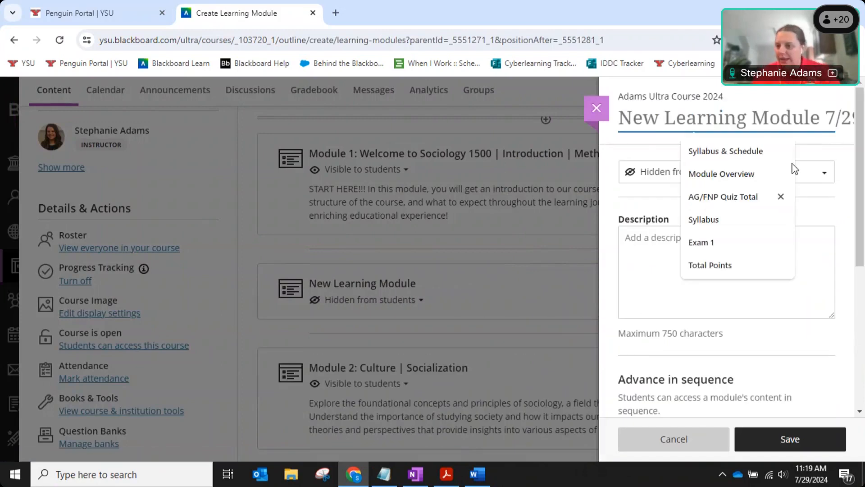
left_click(848, 164)
left_click(685, 119)
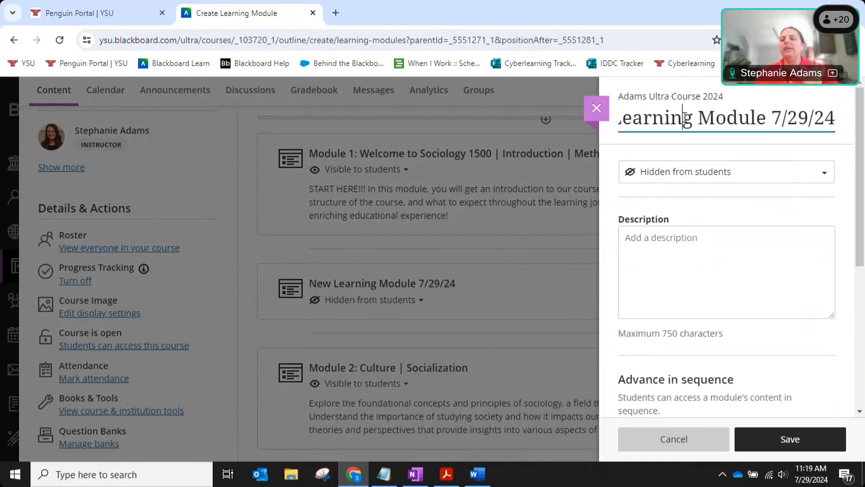
triple_click(685, 119)
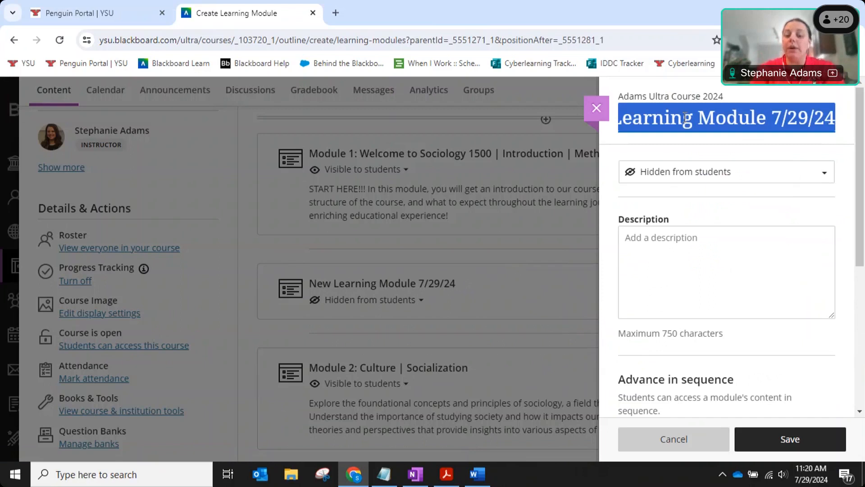
type("Module ")
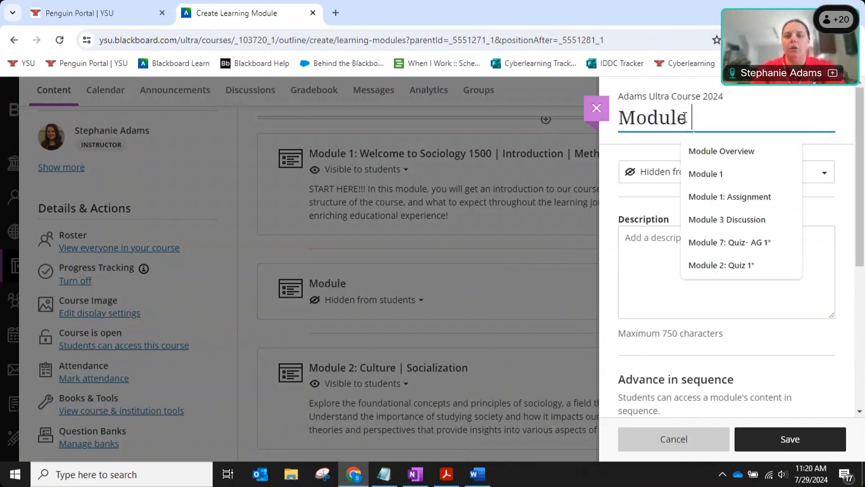
type("1a - Week 2")
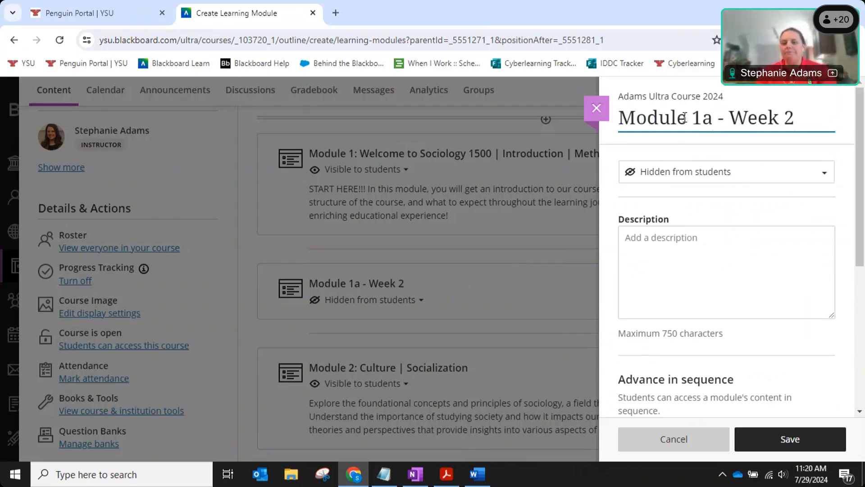
Set Module 1a - Week 2 to Visible to students with description 'Here is my description.'.
left_click(770, 176)
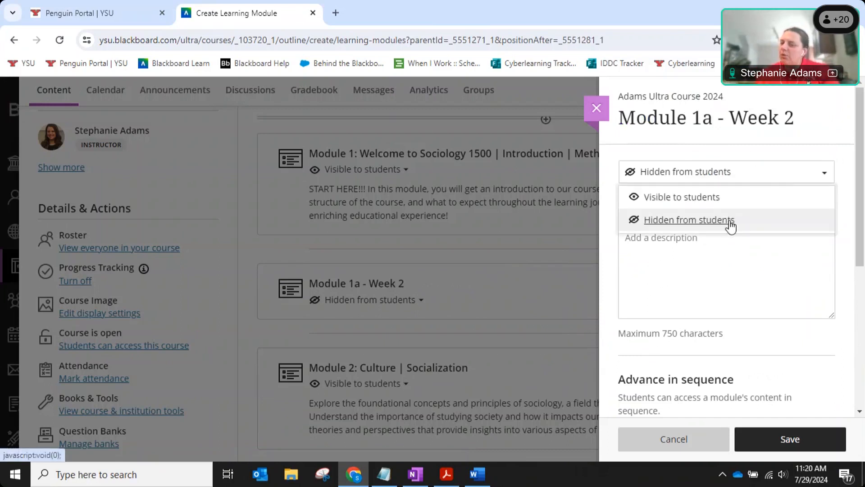
left_click(711, 201)
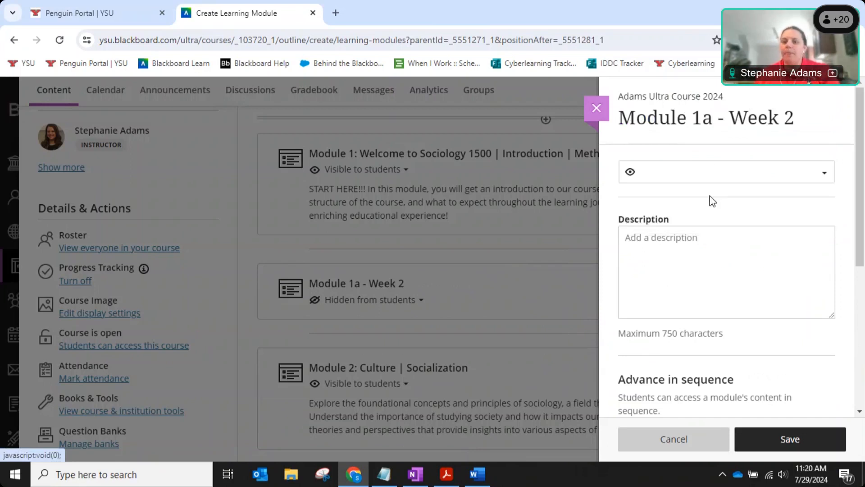
left_click(760, 252)
left_click(324, 202)
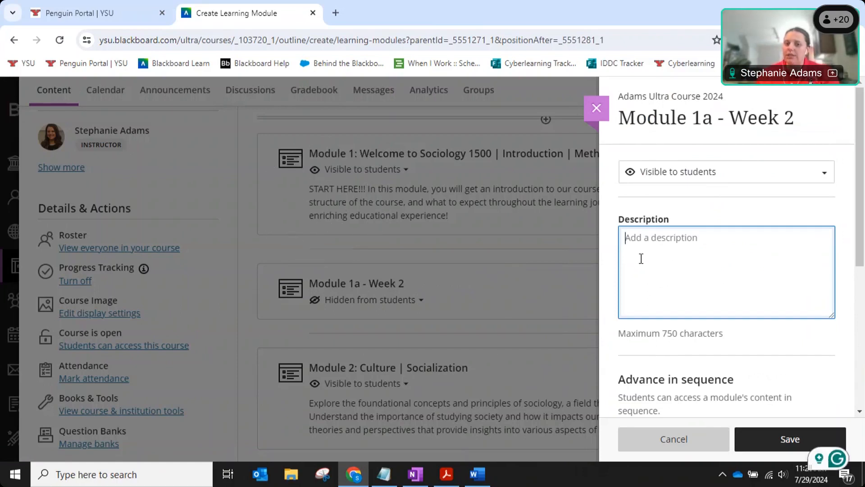
type("Here is my description.")
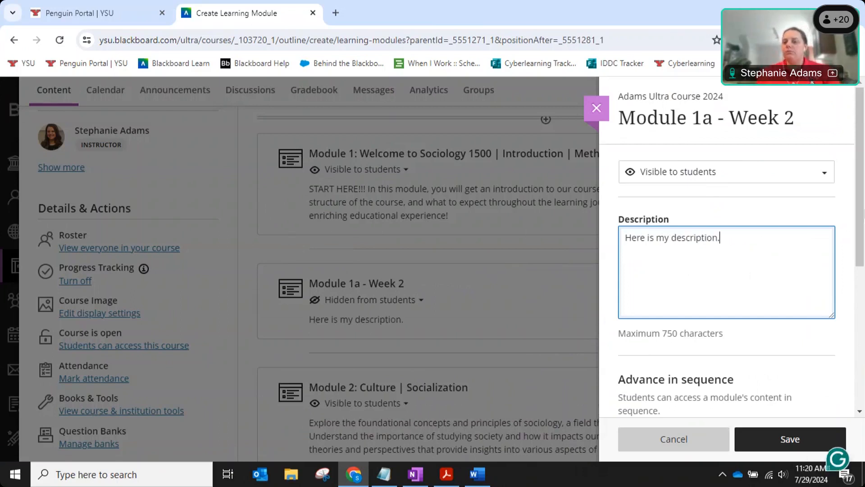
left_click_drag(863, 251, 863, 332)
scroll(863, 332, "down", 1)
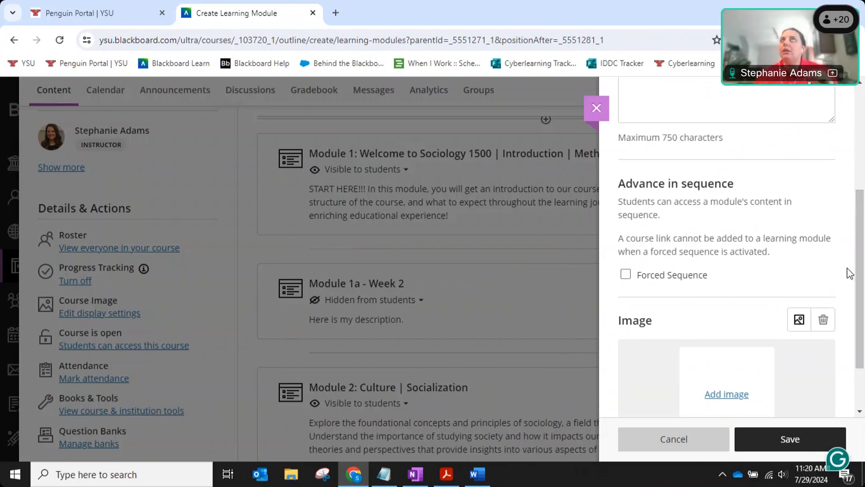
left_click(627, 277)
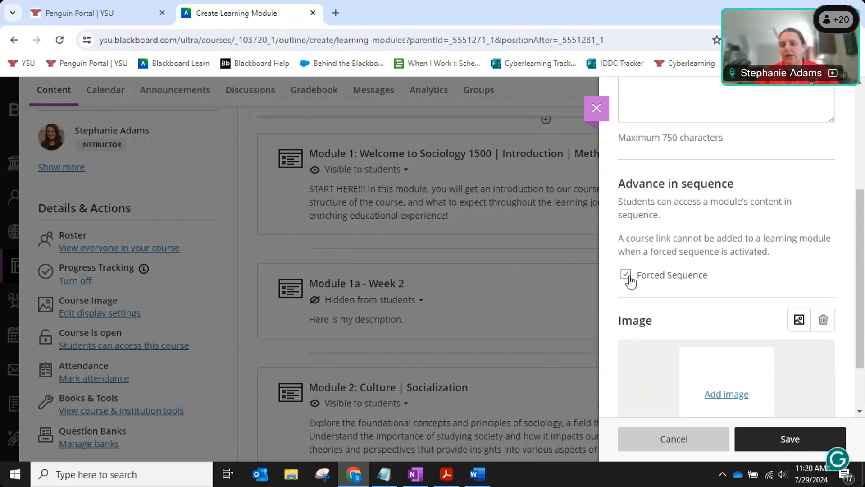
left_click(629, 276)
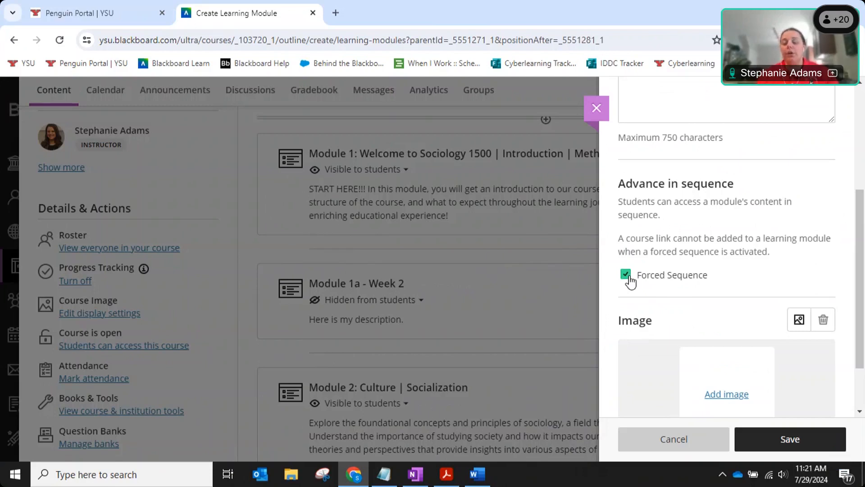
left_click(627, 275)
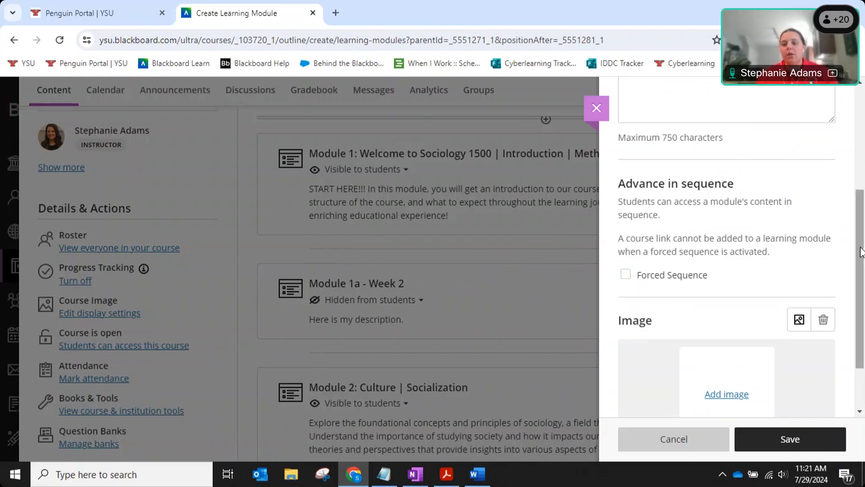
scroll(735, 234, "down", 2)
Add a module image by searching Unsplash stock images for 'welcome'.
left_click(727, 330)
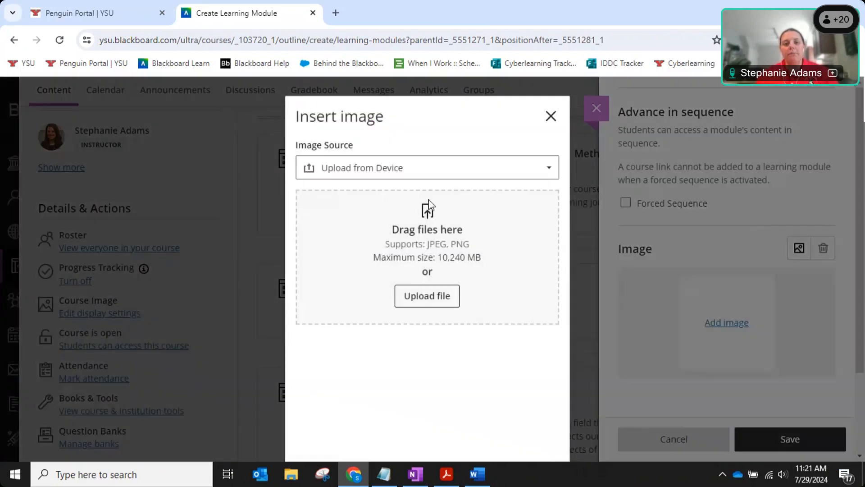
left_click(382, 166)
left_click(384, 168)
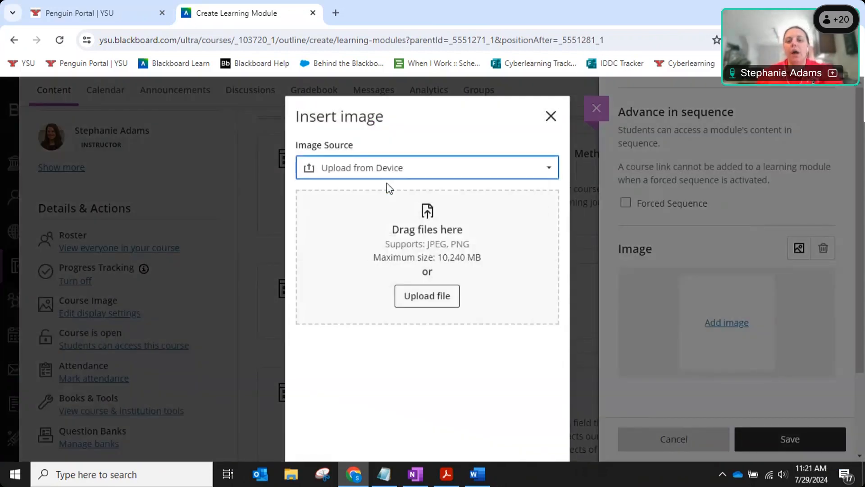
left_click(386, 171)
left_click(392, 230)
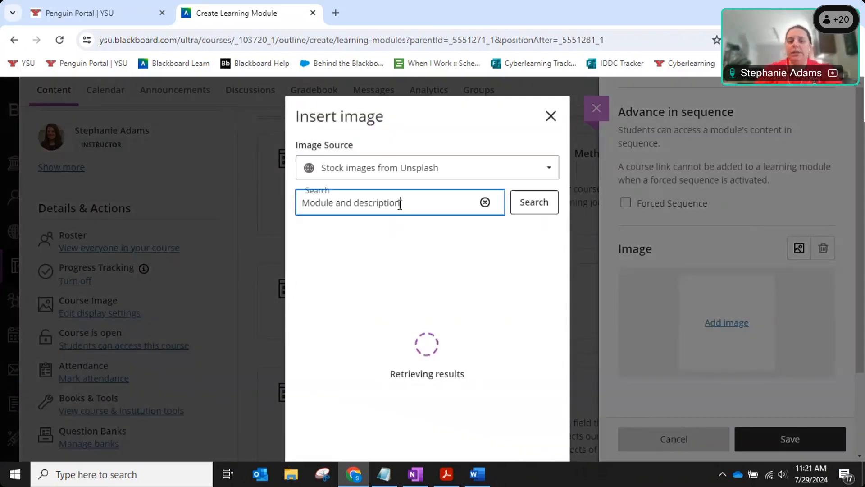
type("w")
key("BackSpace")
key("BackSpace")
key("BackSpace")
key("BackSpace")
key("BackSpace")
key("BackSpace")
key("BackSpace")
key("BackSpace")
key("BackSpace")
key("BackSpace")
key("BackSpace")
key("BackSpace")
key("BackSpace")
key("BackSpace")
key("BackSpace")
key("BackSpace")
key("BackSpace")
key("BackSpace")
key("BackSpace")
key("BackSpace")
type("welcioe")
key("BackSpace")
key("BackSpace")
key("BackSpace")
type("ome")
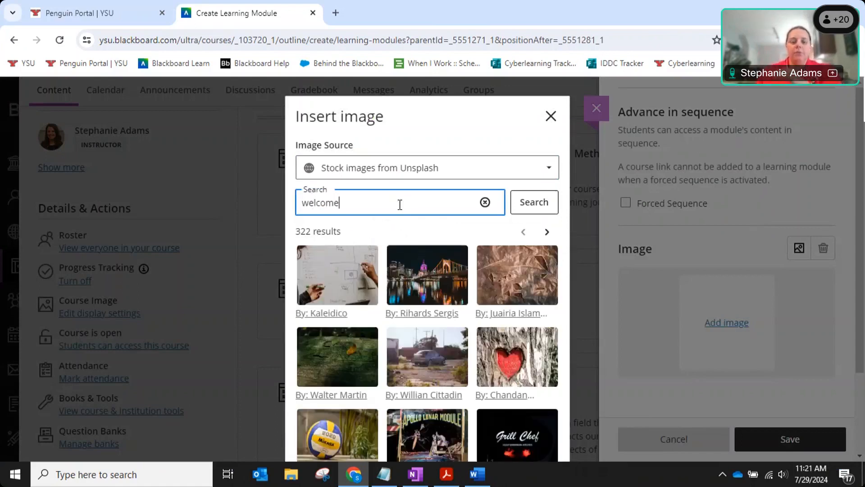
Pick the WELCOME photo, save the cropped image, and save the module.
left_click(536, 282)
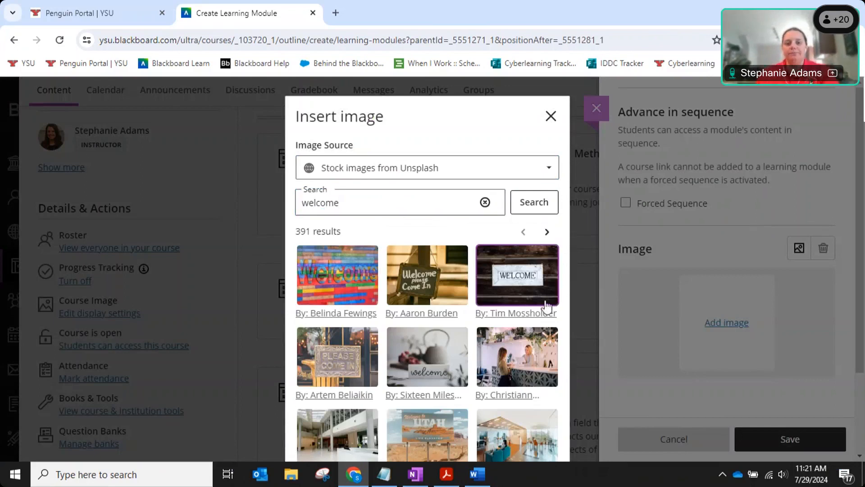
scroll(543, 297, "down", 3)
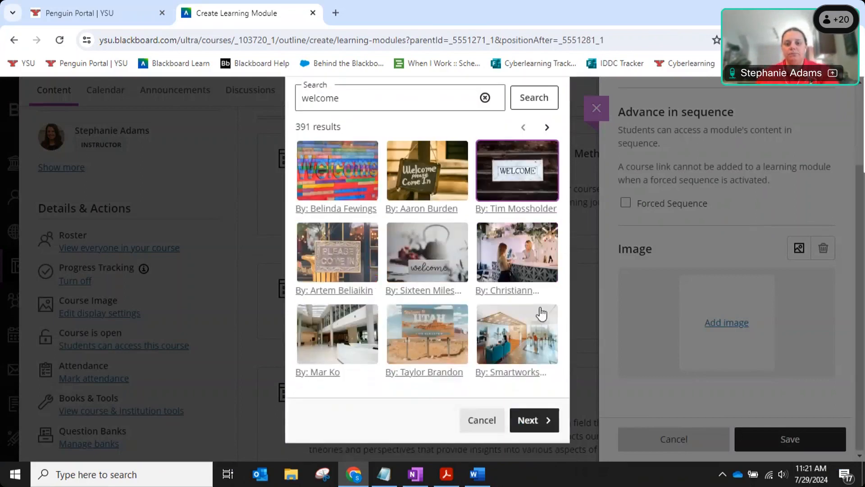
left_click(532, 419)
left_click(545, 421)
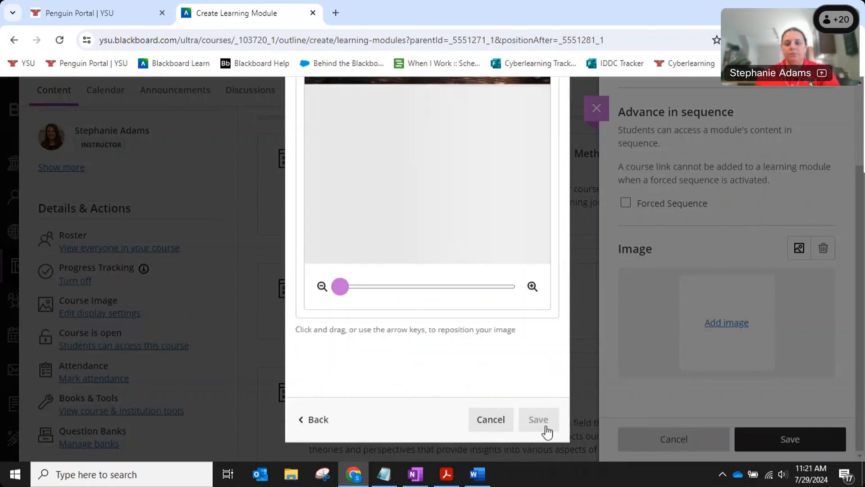
left_click(539, 419)
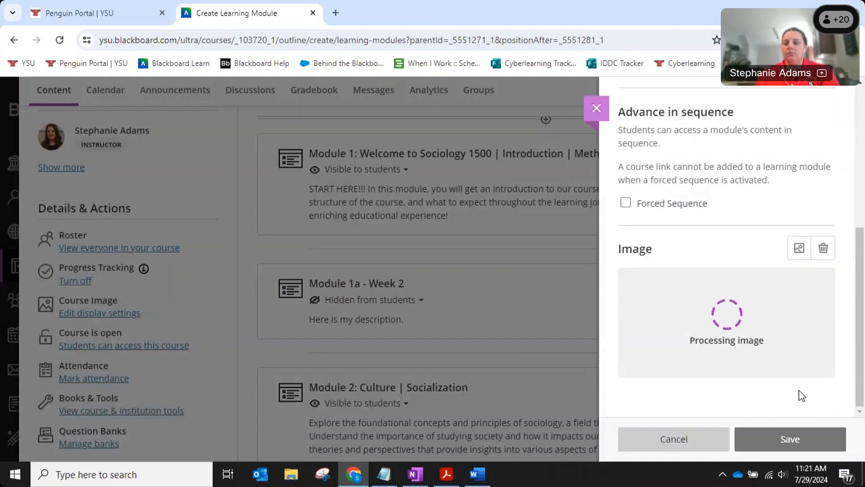
left_click(814, 446)
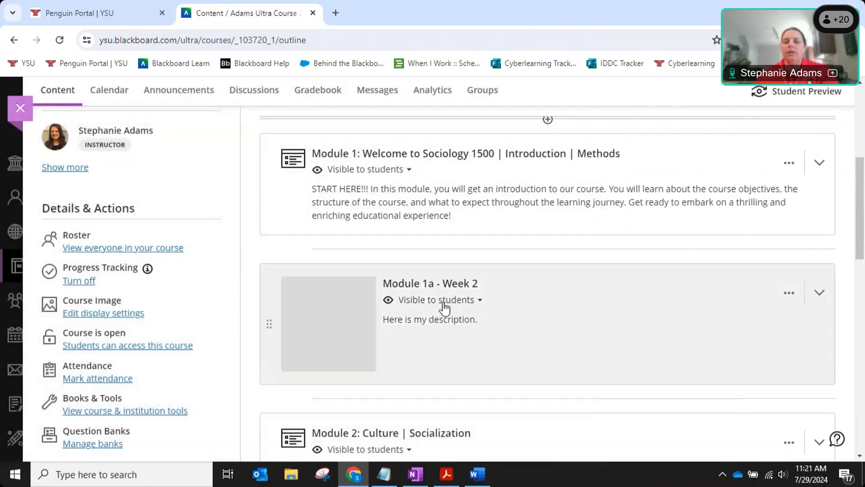
Open the add-content options on the divider between Module 2 and Module 3.
left_click(503, 286)
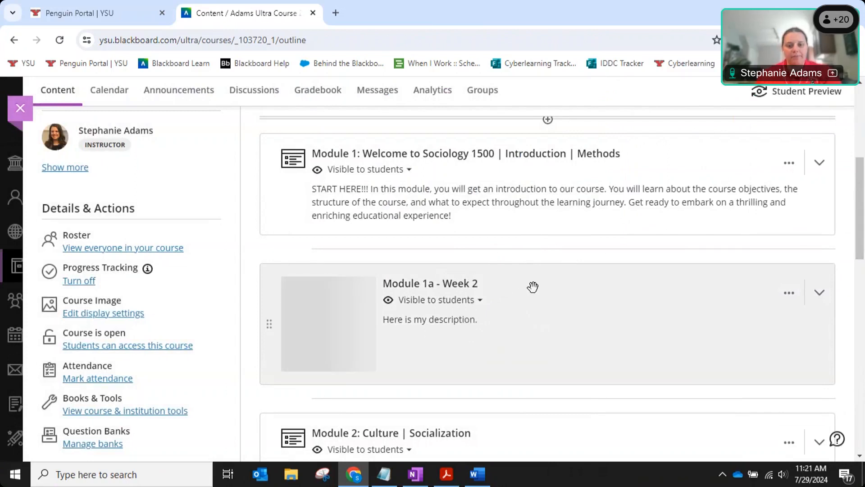
scroll(532, 287, "down", 4)
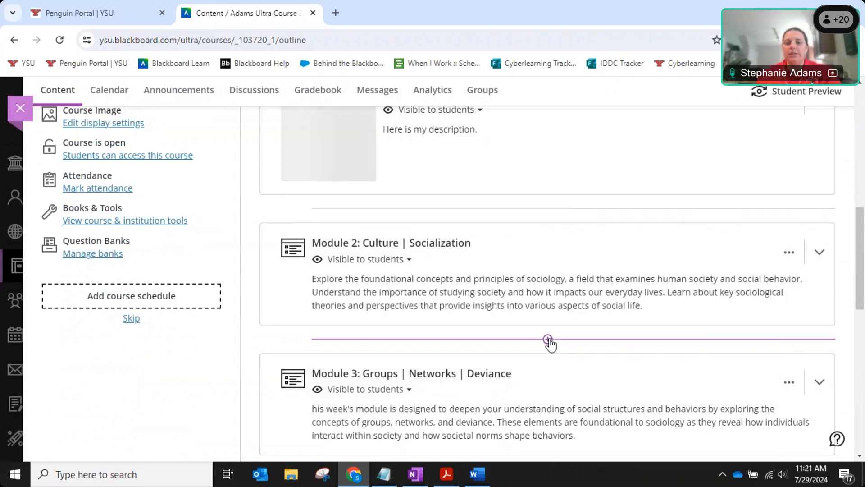
left_click(548, 339)
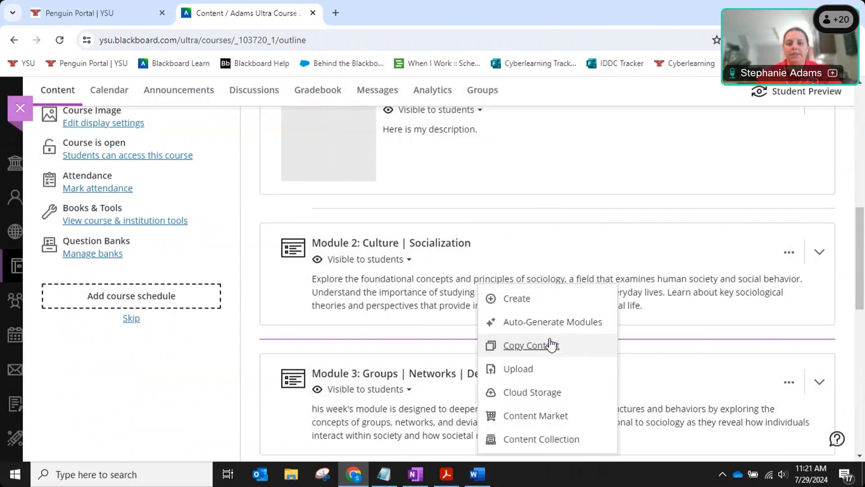
Create a new learning module titled 'Week 3'.
left_click(525, 300)
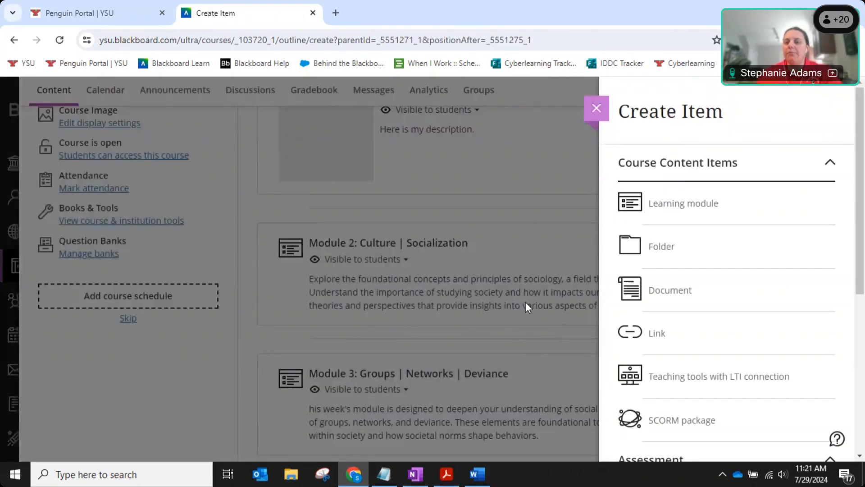
left_click(686, 205)
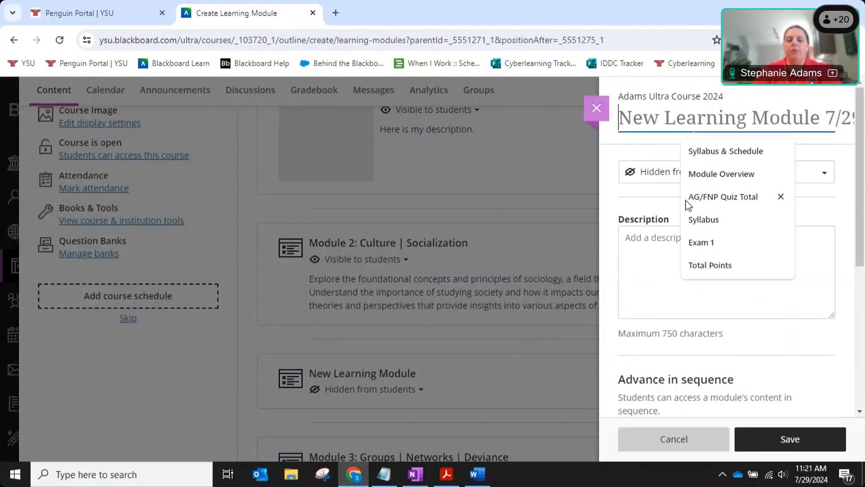
type("Week 3")
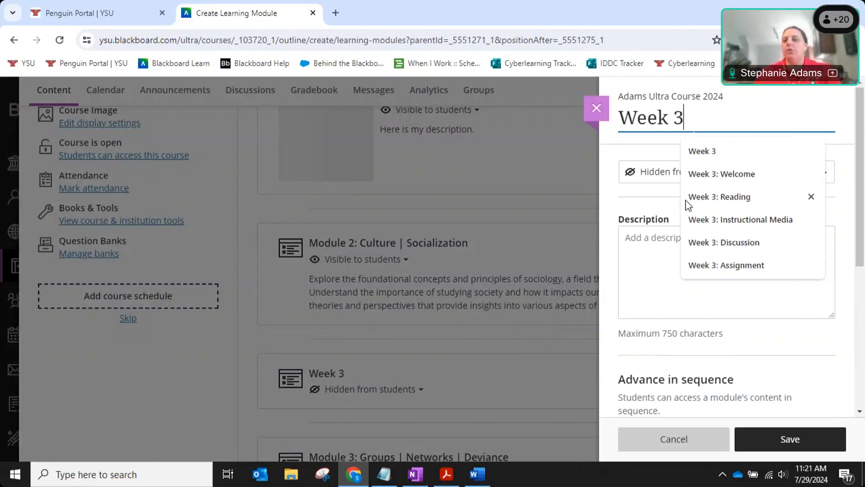
left_click(657, 153)
Make Week 3 visible to students, turn on Forced Sequence, and save it.
left_click(751, 174)
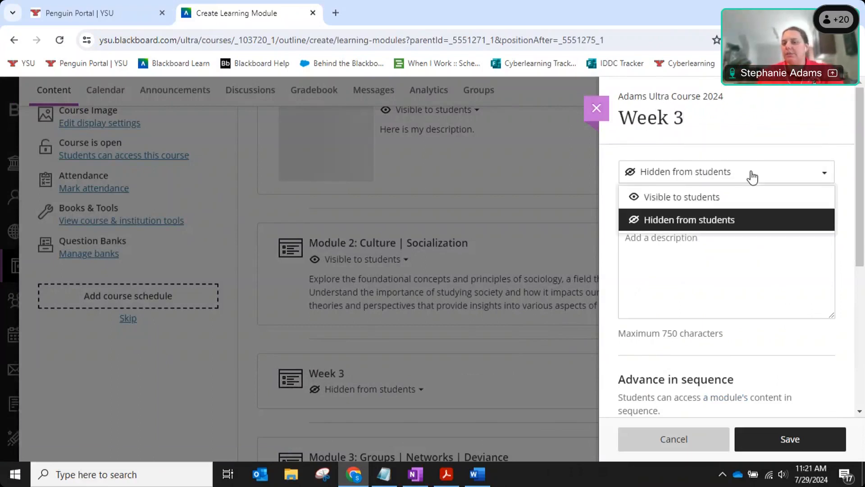
left_click(701, 198)
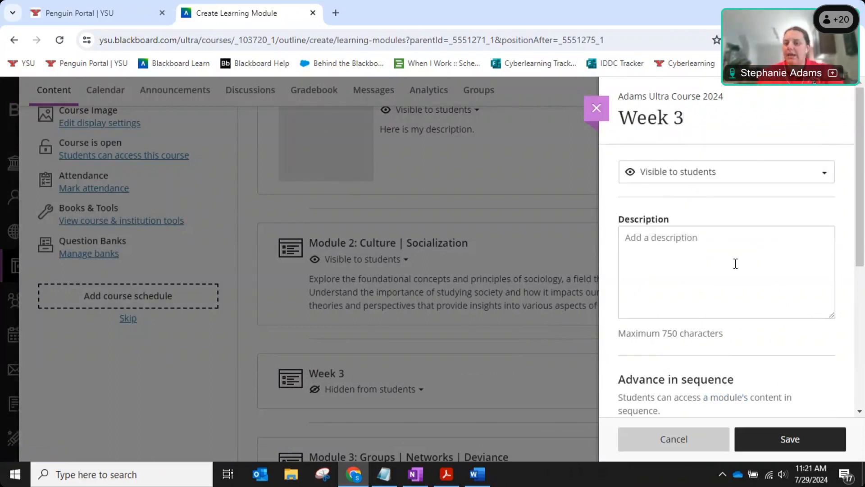
left_click_drag(861, 223, 861, 321)
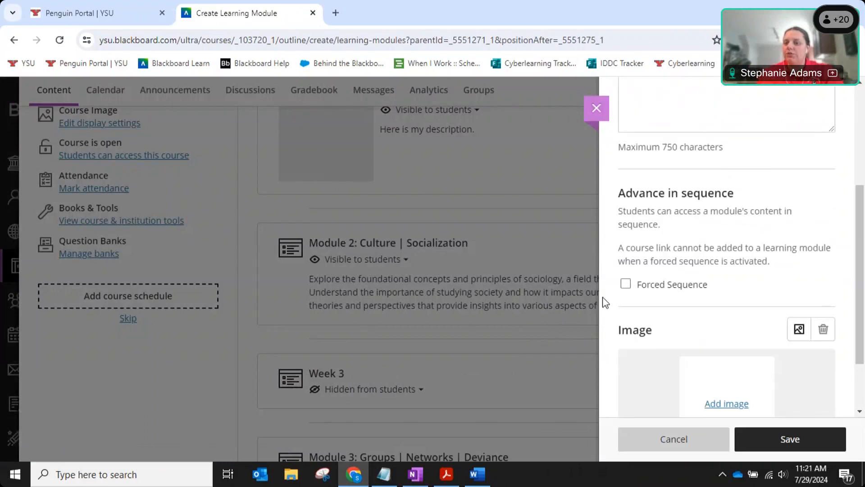
left_click(654, 291)
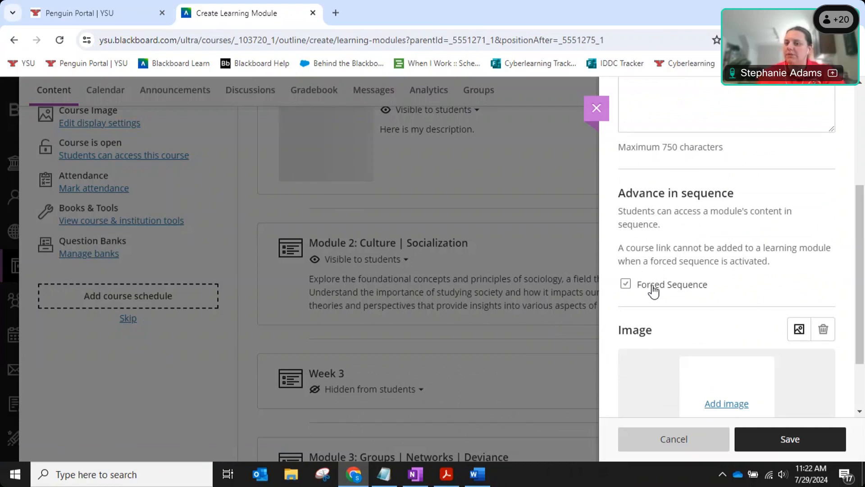
scroll(735, 332, "down", 2)
left_click(736, 332)
left_click(814, 438)
scroll(336, 339, "down", 1)
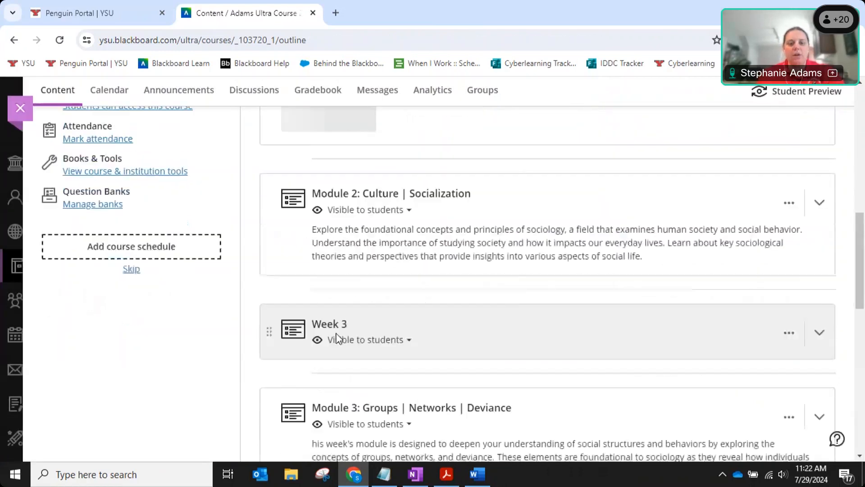
key("ctrl")
key("ctrl")
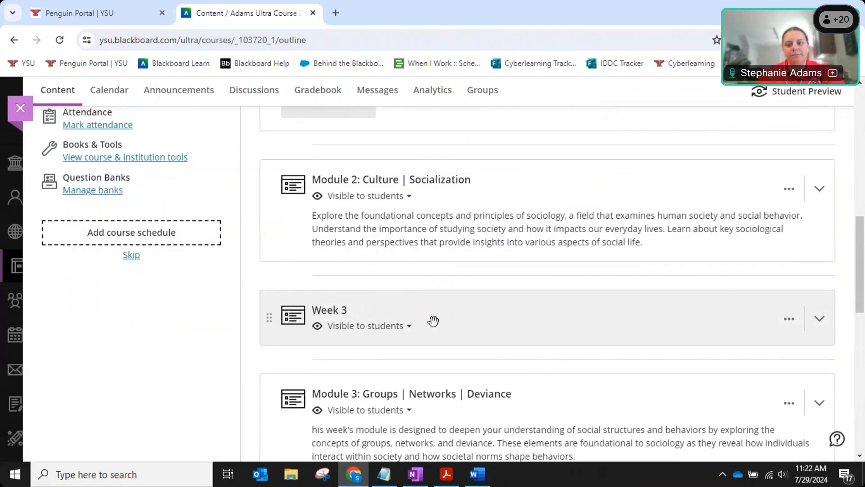
scroll(444, 320, "up", 3)
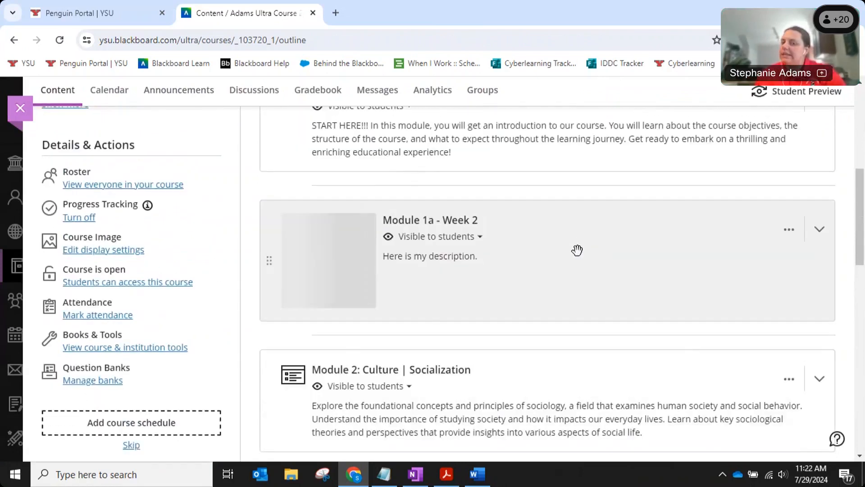
scroll(576, 250, "down", 3)
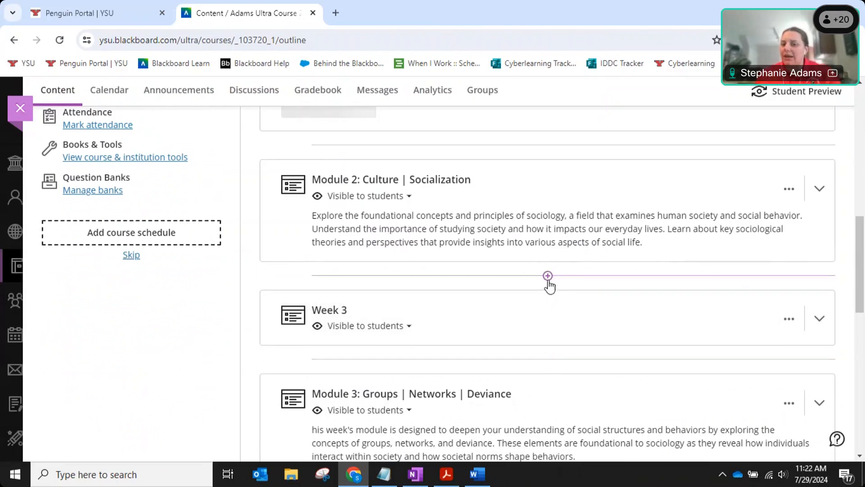
scroll(547, 284, "up", 4)
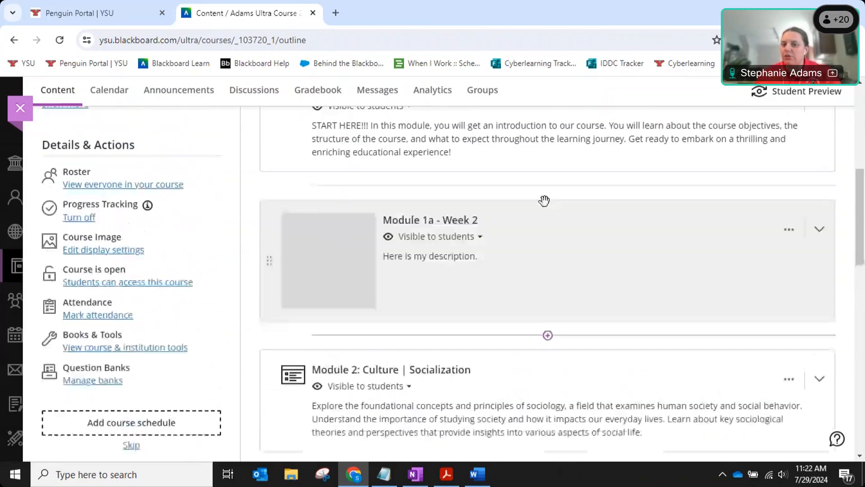
Add a 'PowerPoint Slides' folder, visible to students, just above Module 1a - Week 2.
left_click(548, 186)
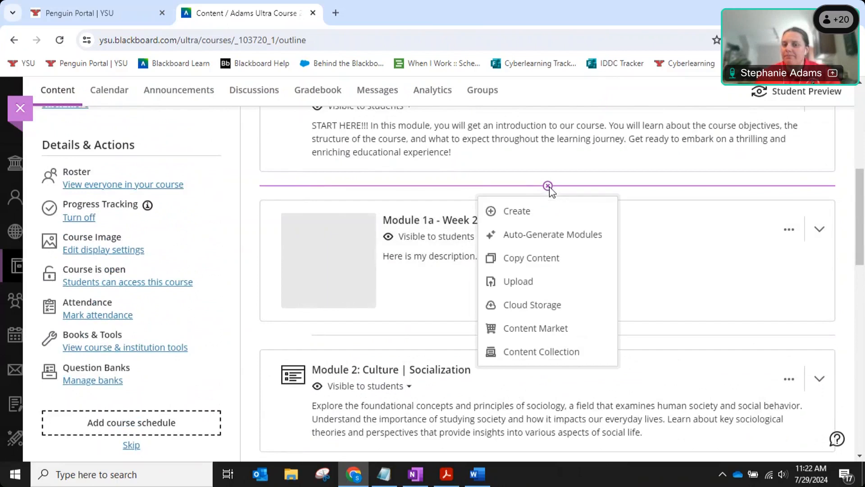
left_click(518, 216)
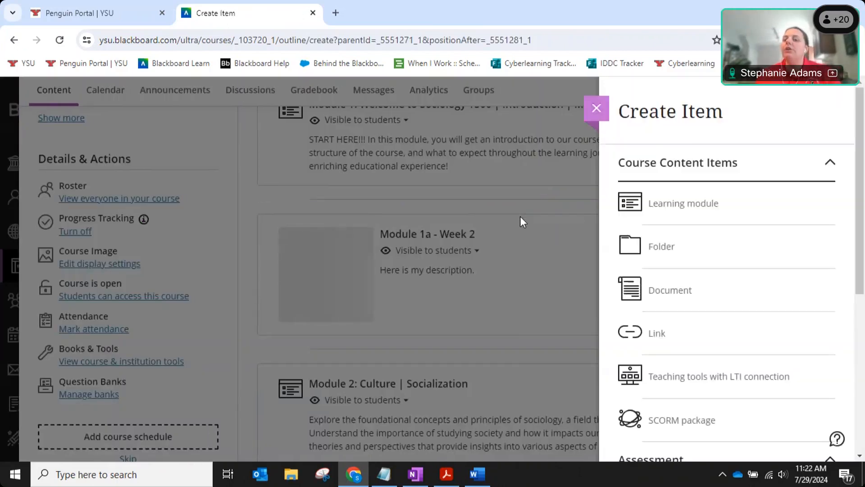
left_click(661, 247)
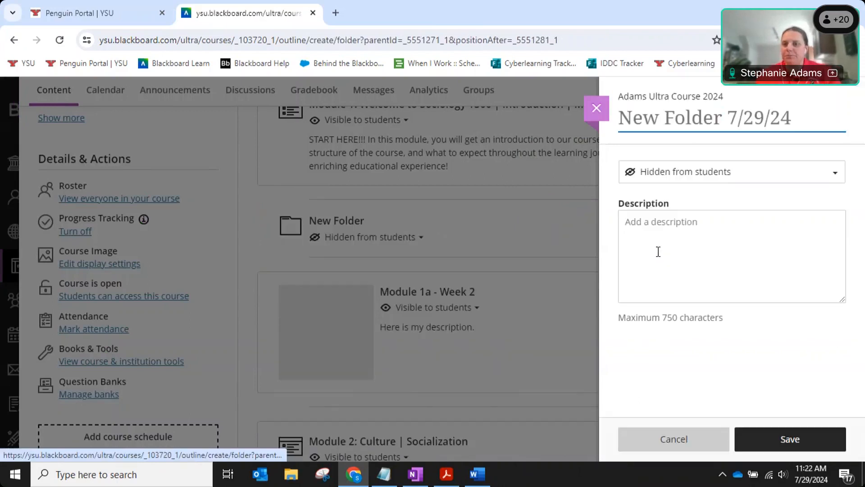
left_click_drag(776, 125, 509, 134)
type("Po")
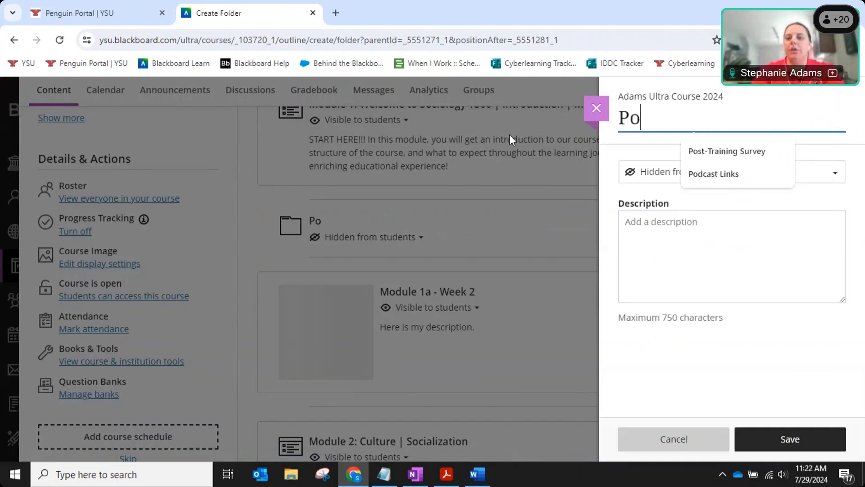
type("werPoint SLides")
key("BackSpace")
key("BackSpace")
key("BackSpace")
key("BackSpace")
key("BackSpace")
type("lides")
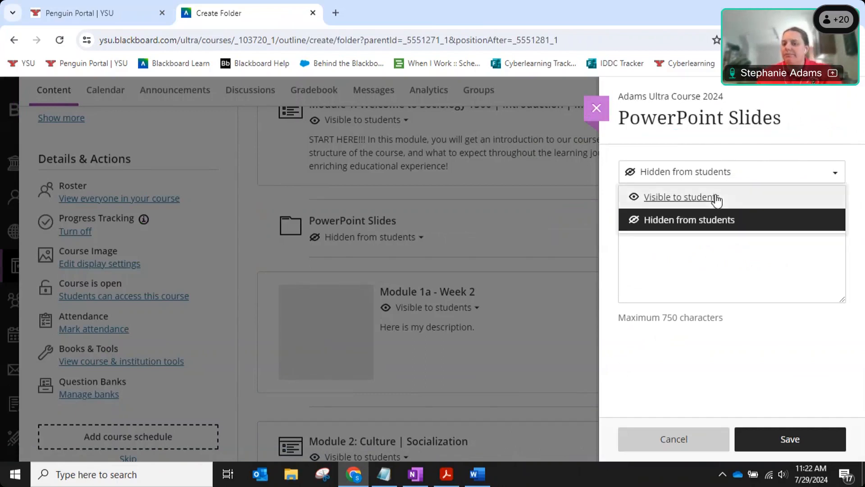
left_click(715, 197)
left_click(763, 243)
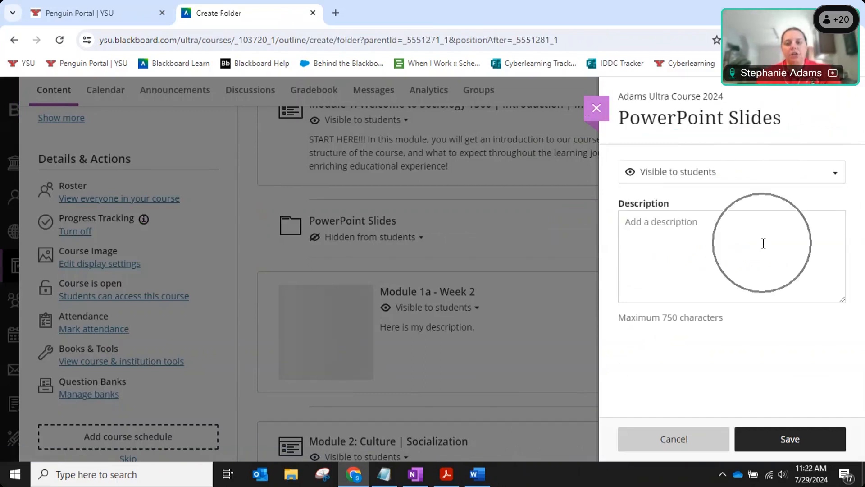
left_click(819, 437)
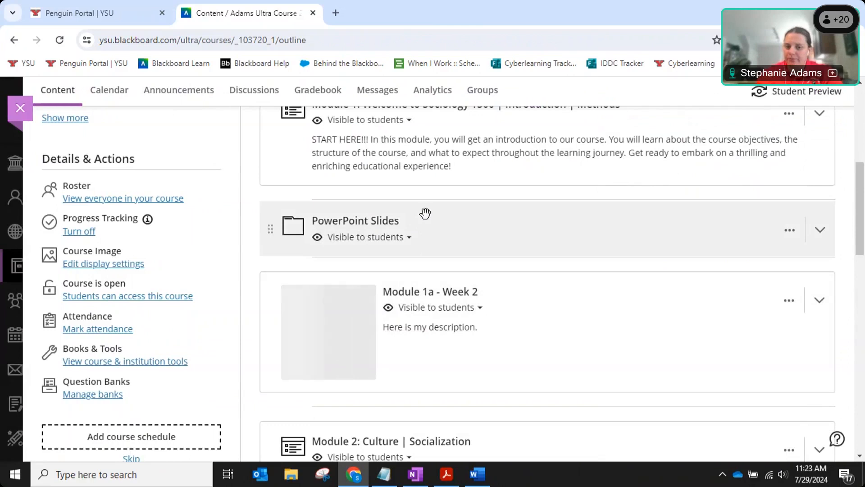
Expand Module 1a - Week 2 and add a 'Content Items' folder inside it, visible to students.
scroll(580, 320, "down", 1)
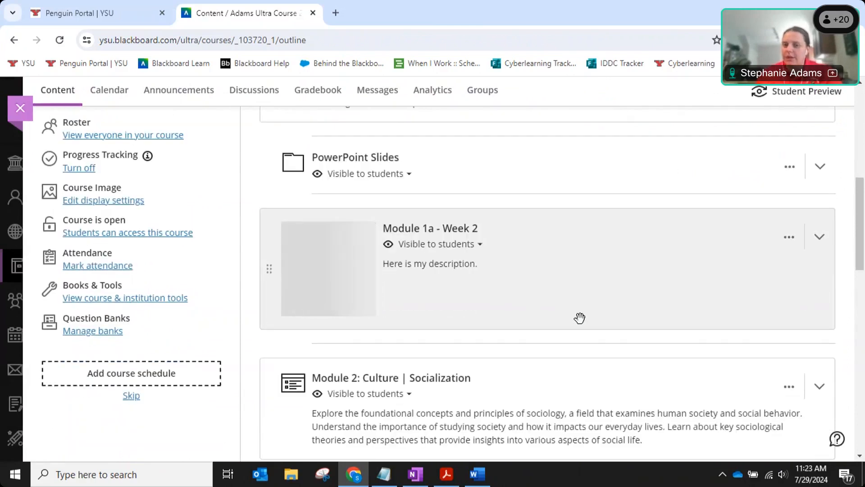
left_click(509, 233)
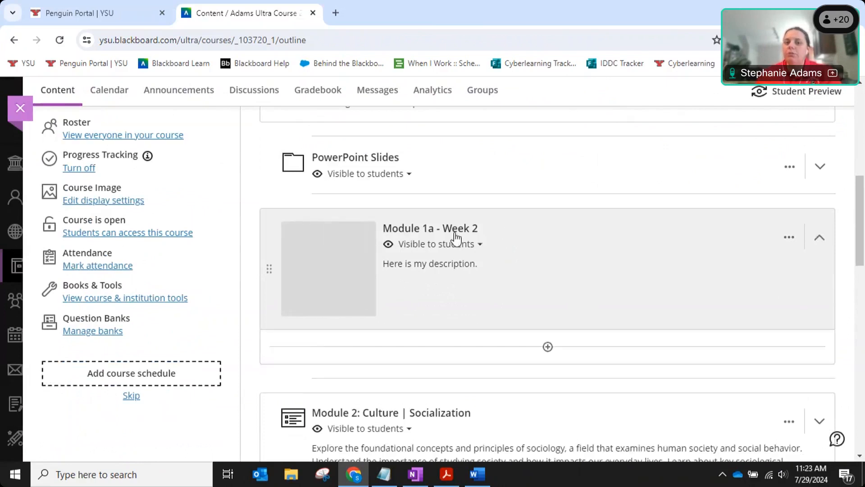
scroll(545, 204, "down", 1)
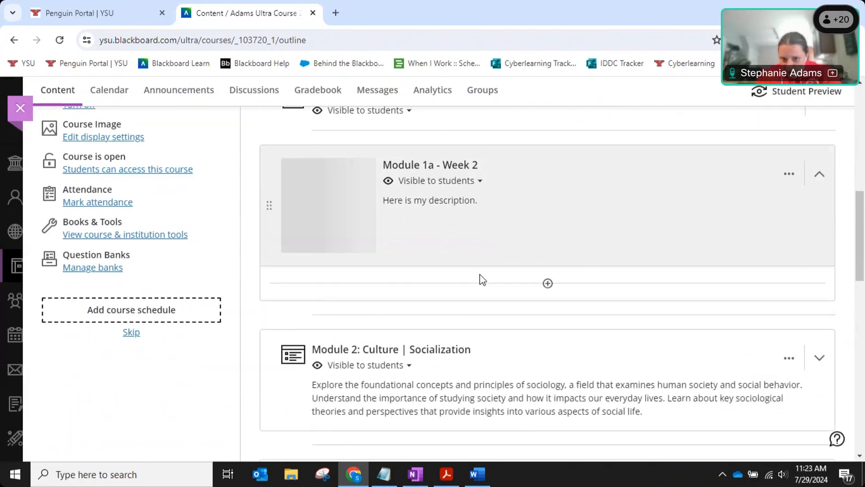
left_click(263, 294)
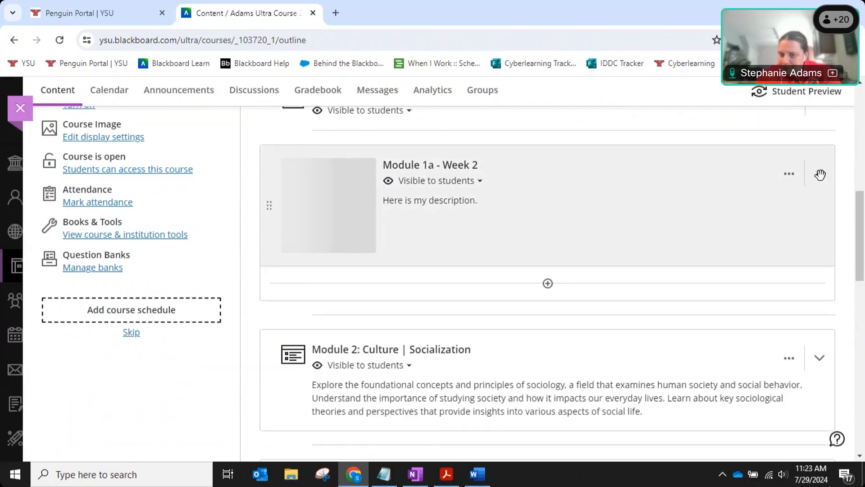
left_click(548, 284)
left_click(539, 310)
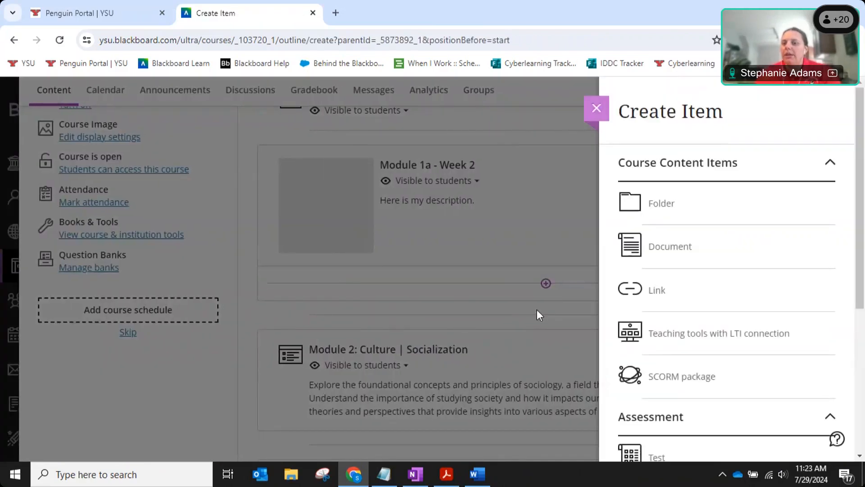
left_click(670, 208)
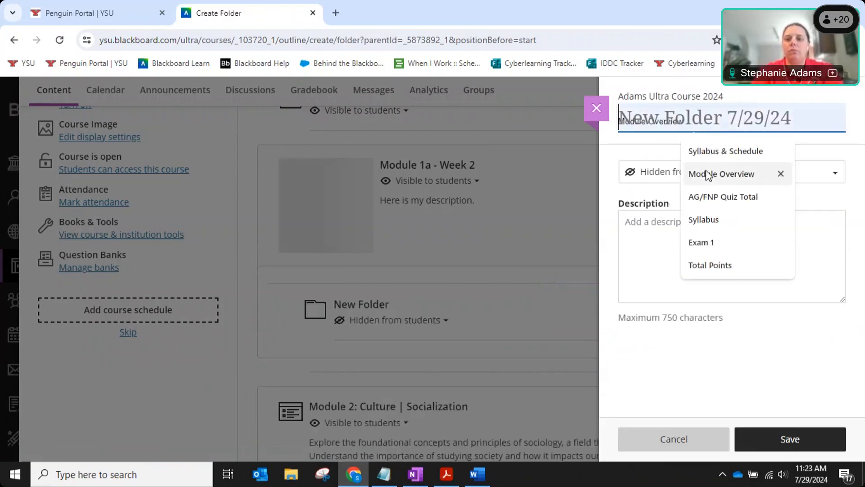
type("Content Items")
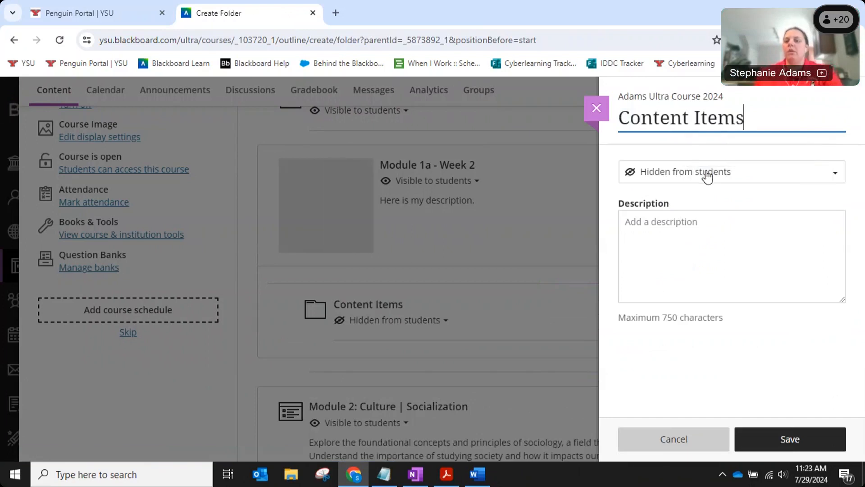
left_click(708, 176)
left_click(707, 195)
left_click(805, 439)
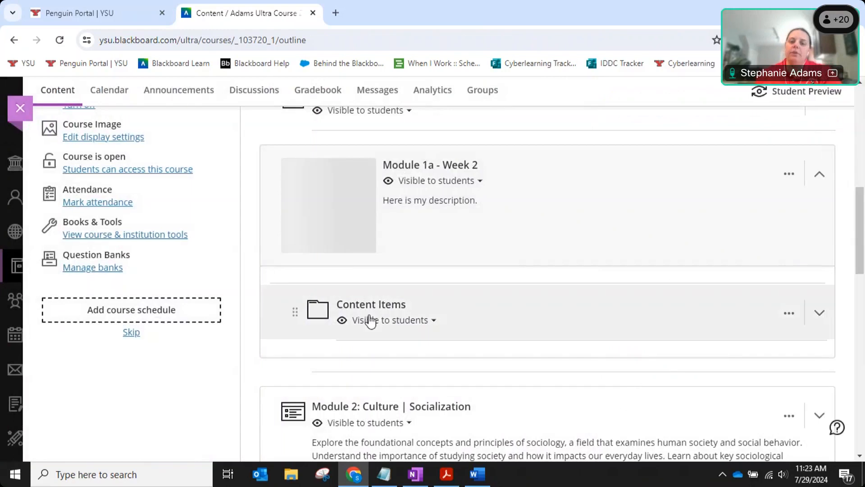
scroll(623, 275, "up", 1)
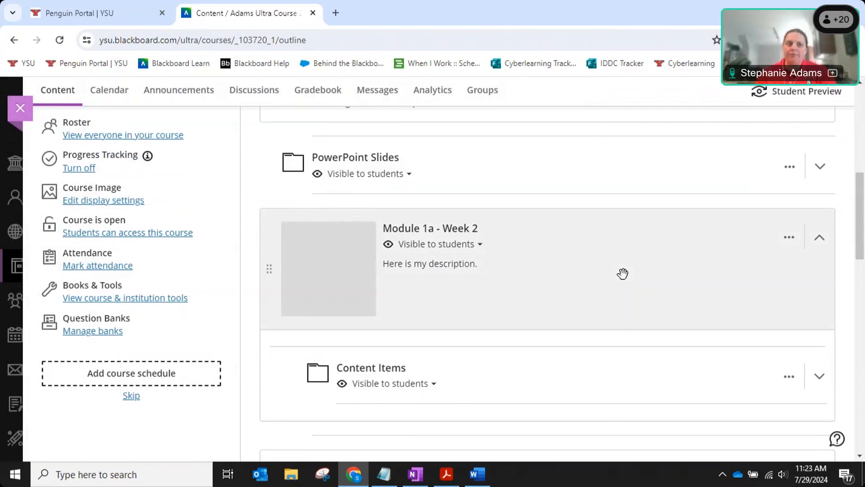
Reload the course page, expand Module 1a - Week 2 to check Content Items, and open it for editing.
left_click(60, 40)
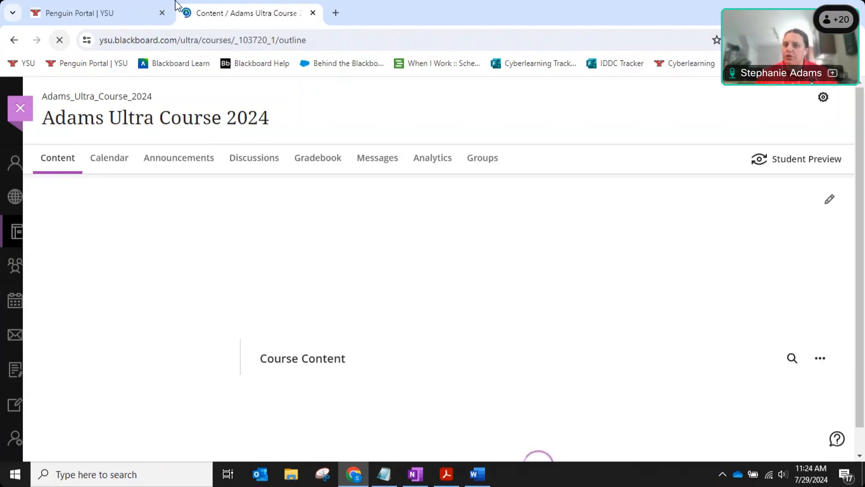
scroll(646, 290, "down", 1)
scroll(649, 295, "down", 8)
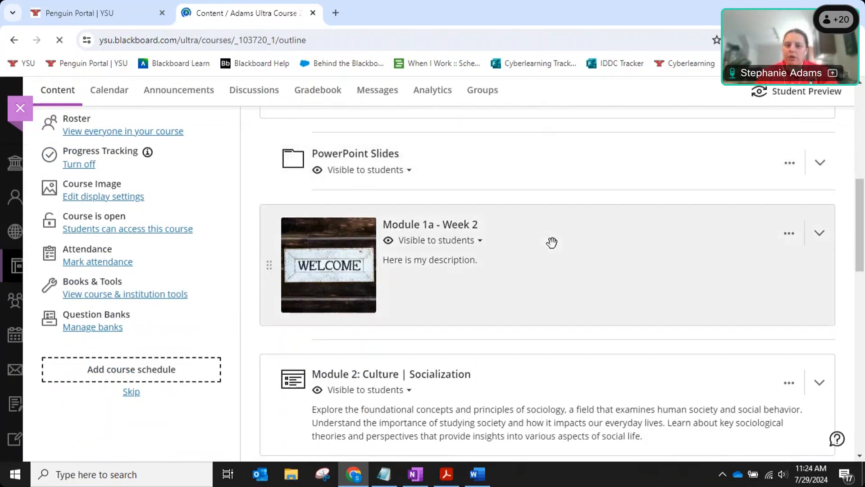
left_click(552, 242)
scroll(536, 245, "down", 3)
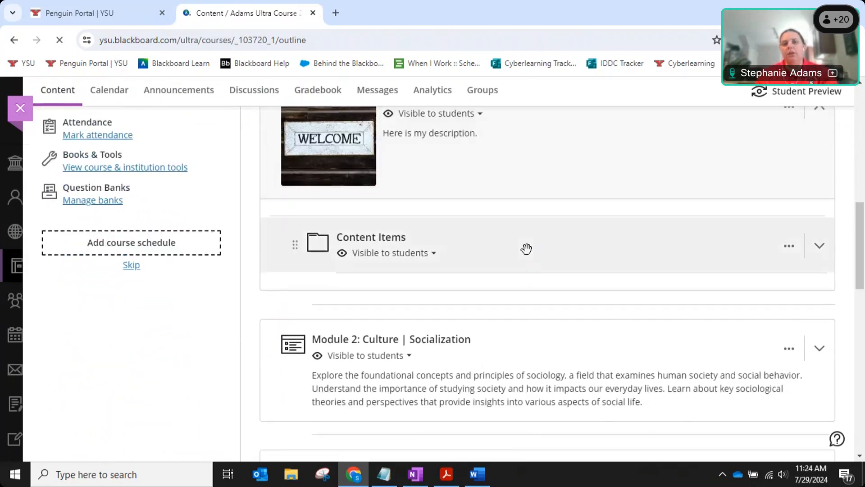
scroll(572, 242, "up", 2)
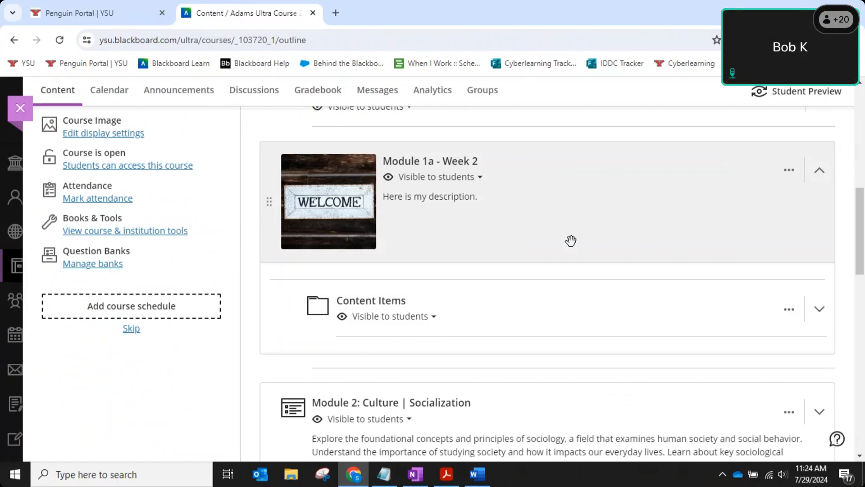
scroll(571, 240, "up", 1)
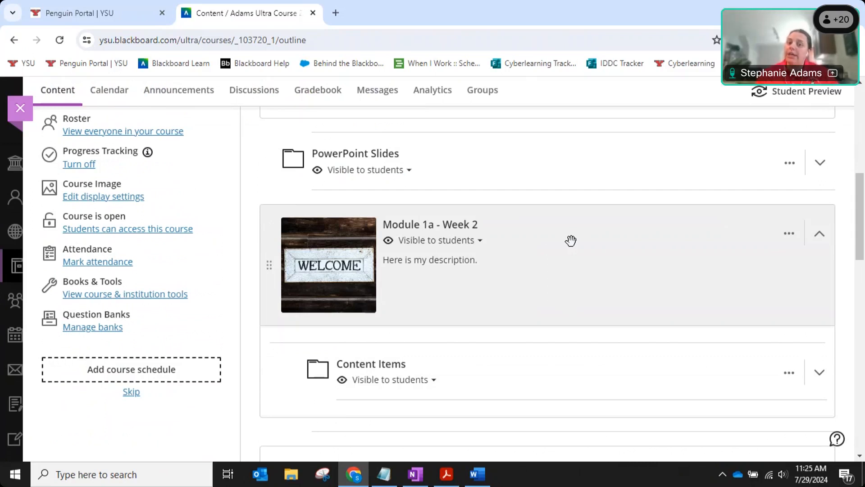
left_click(789, 237)
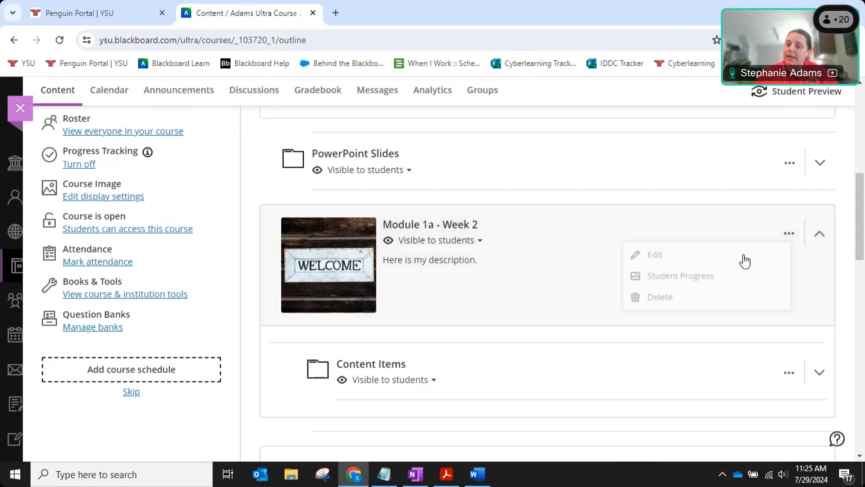
left_click(724, 255)
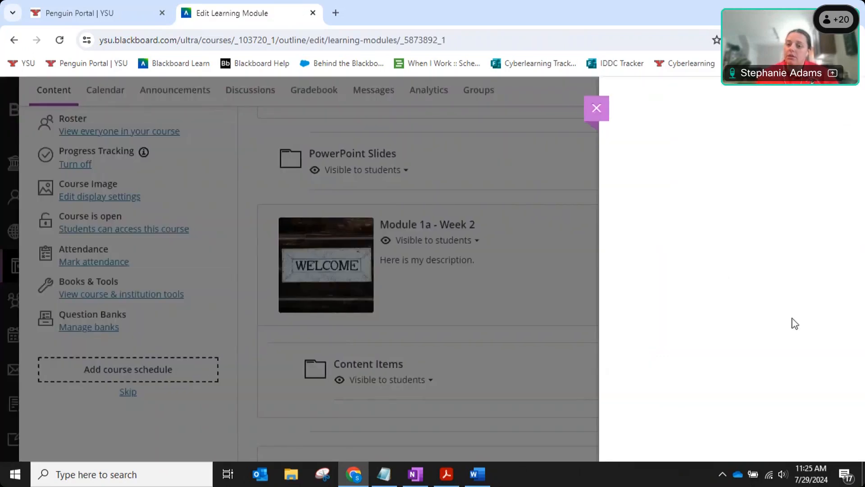
scroll(814, 350, "down", 4)
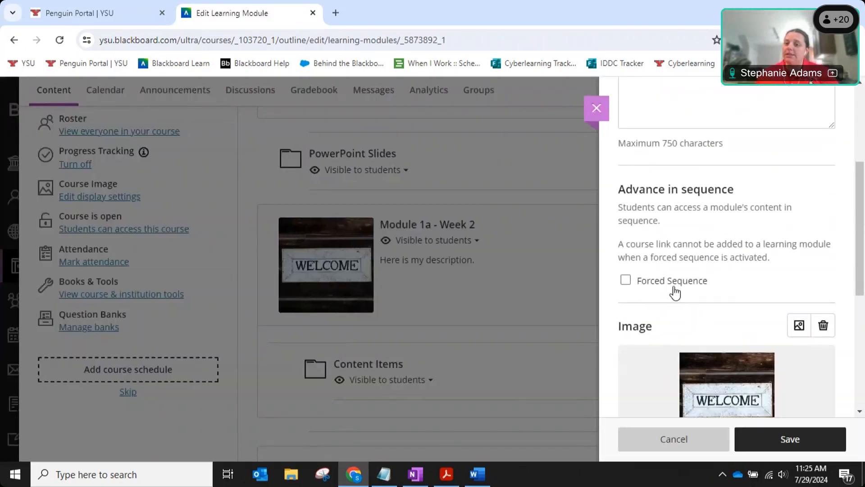
left_click(673, 286)
left_click(674, 290)
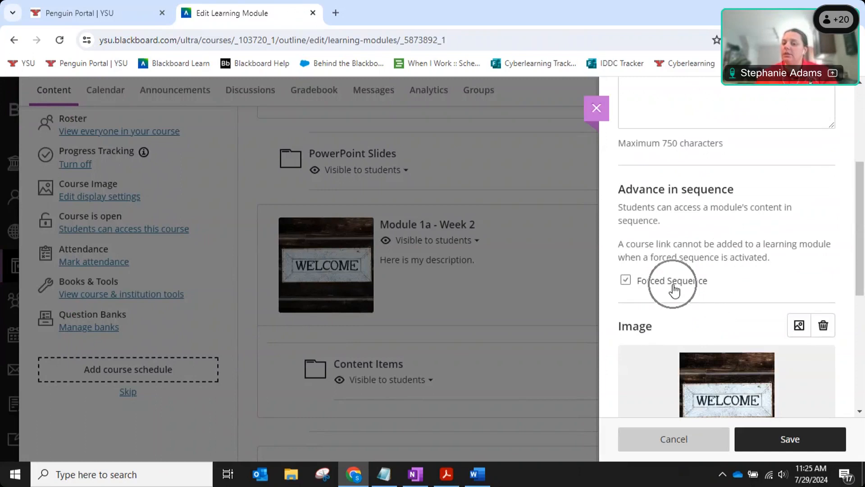
left_click(597, 109)
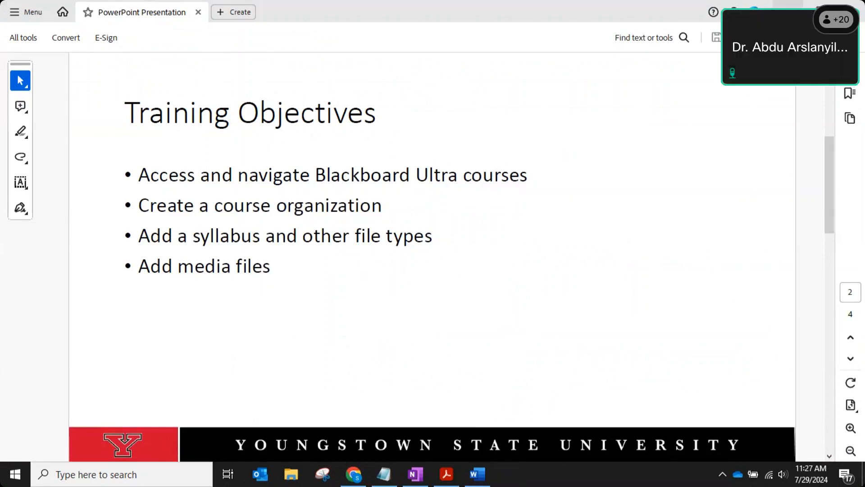
Switch from the Acrobat slide back to the Blackboard course outline in Chrome.
left_click(787, 9)
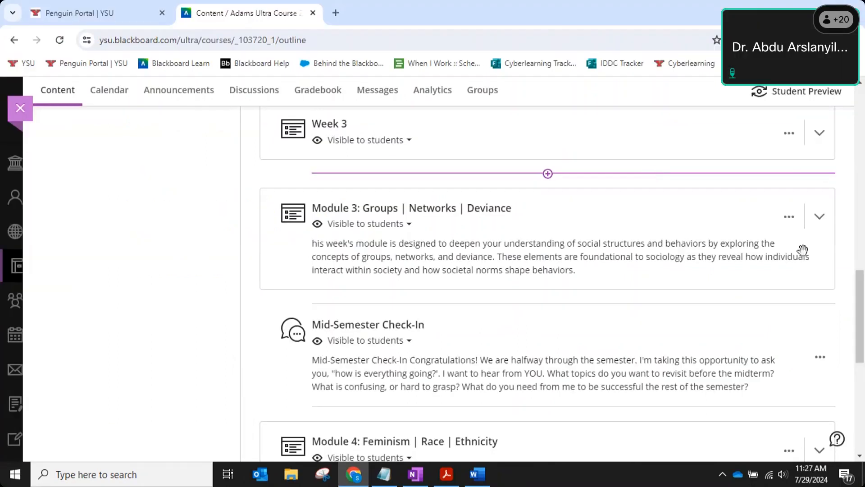
Scroll up to Module 1a - Week 2 and open its 'Visible to students' dropdown.
left_click_drag(862, 272, 863, 203)
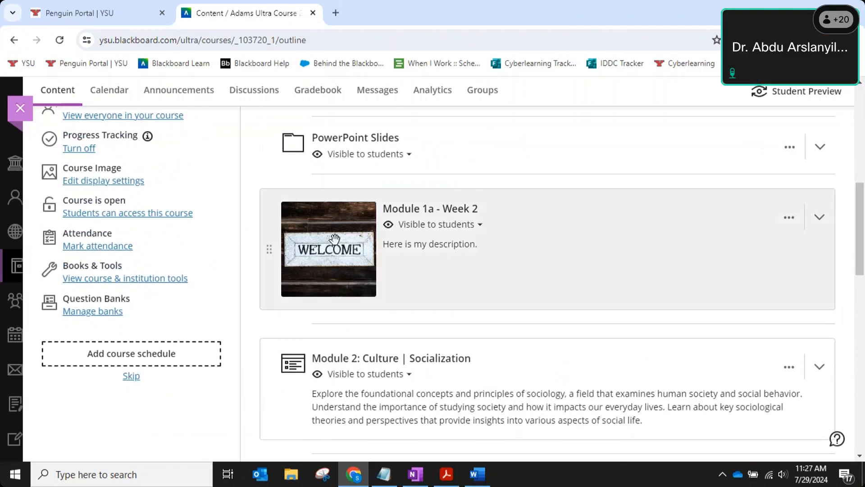
left_click(470, 225)
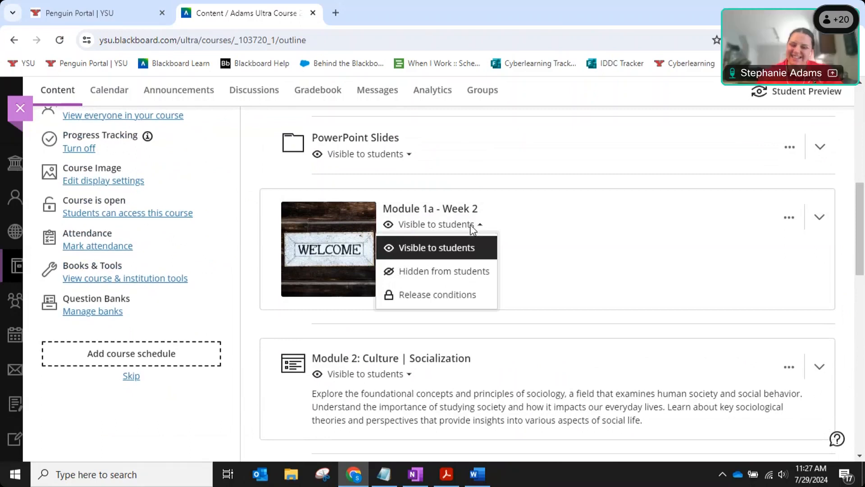
Open Module 1a's release conditions, then try out and remove a show-on date condition.
left_click(436, 296)
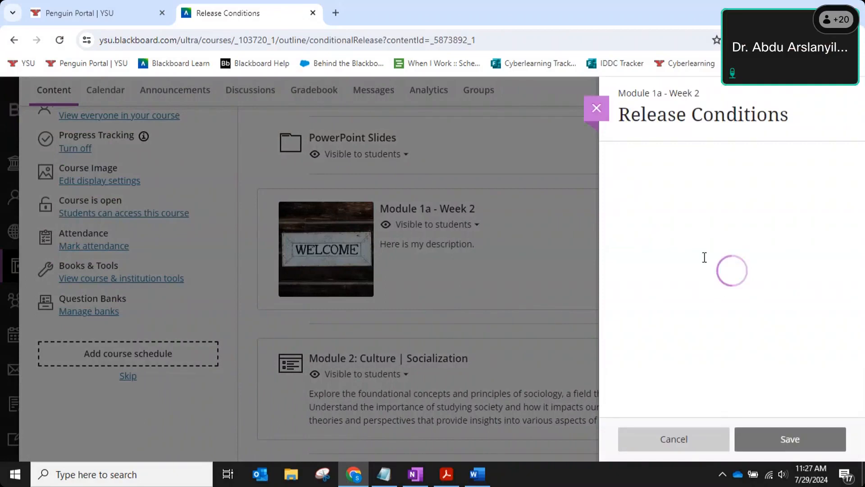
scroll(667, 370, "down", 2)
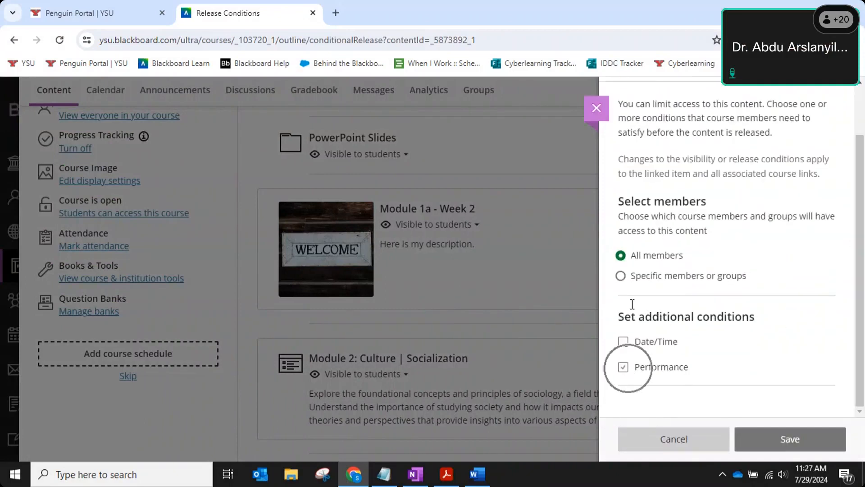
left_click(602, 115)
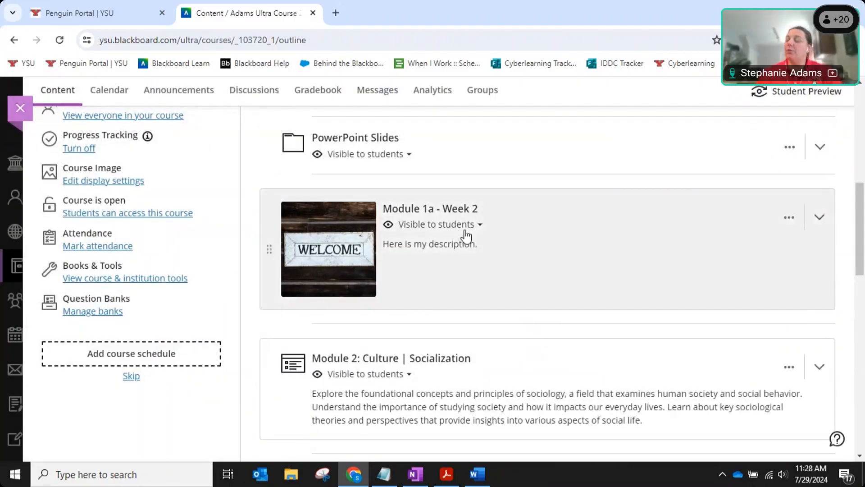
left_click(472, 225)
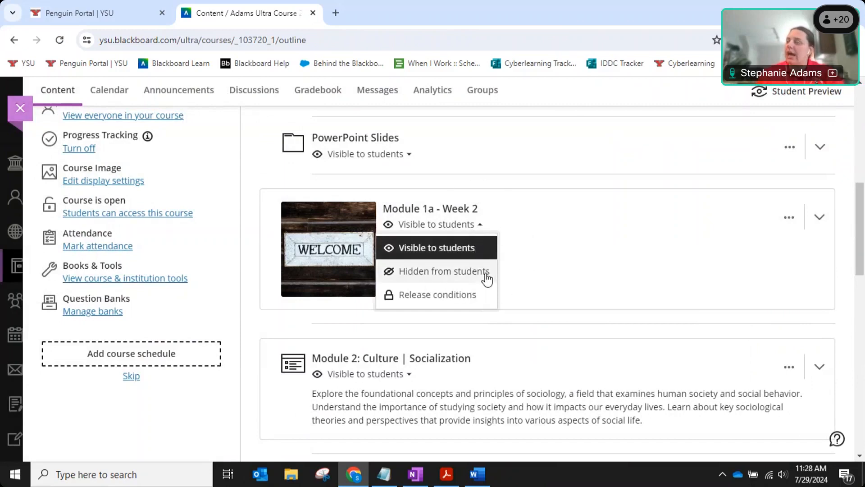
left_click(442, 301)
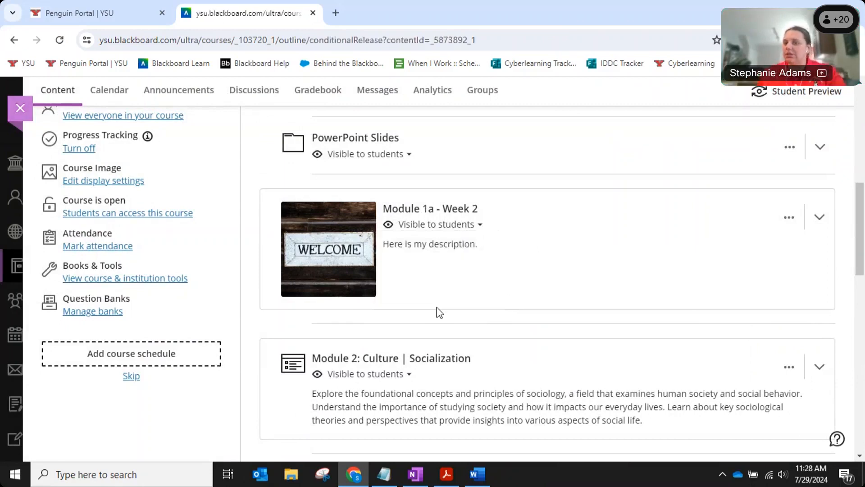
scroll(858, 228, "down", 1)
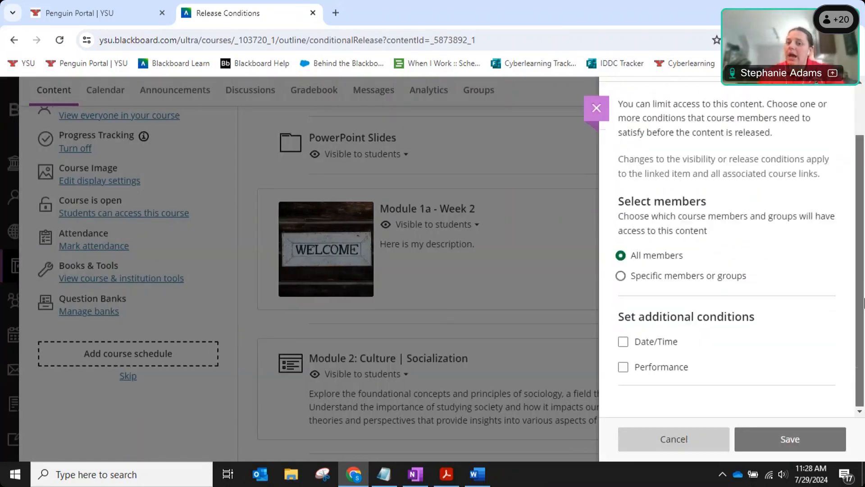
left_click(623, 342)
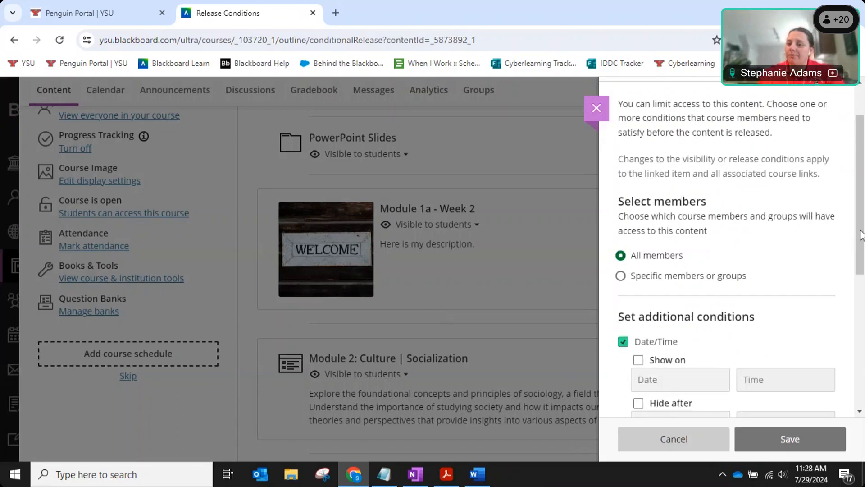
scroll(862, 297, "down", 2)
scroll(861, 301, "down", 1)
left_click(638, 226)
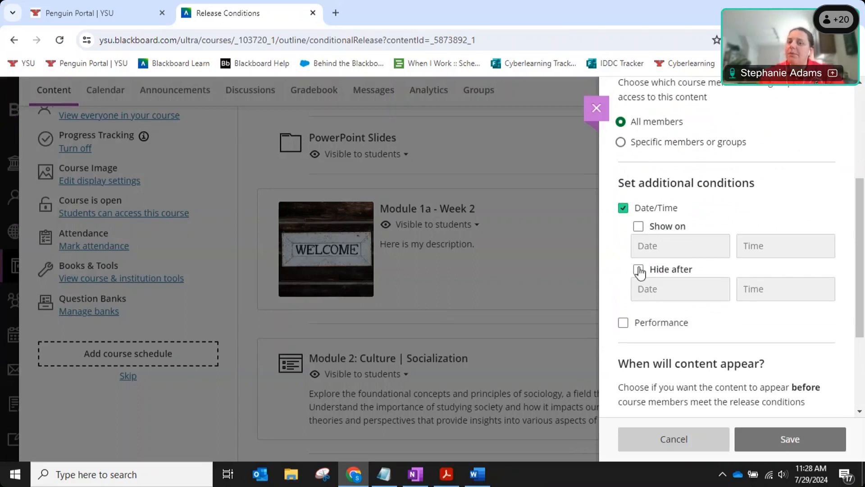
left_click(623, 208)
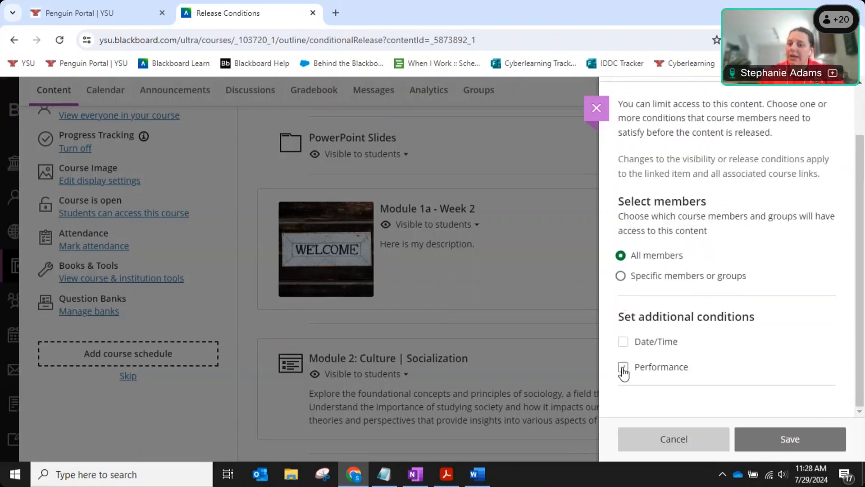
Add a performance condition requiring 16 points or higher on Quiz 1, then close without saving.
left_click(623, 368)
scroll(779, 310, "down", 3)
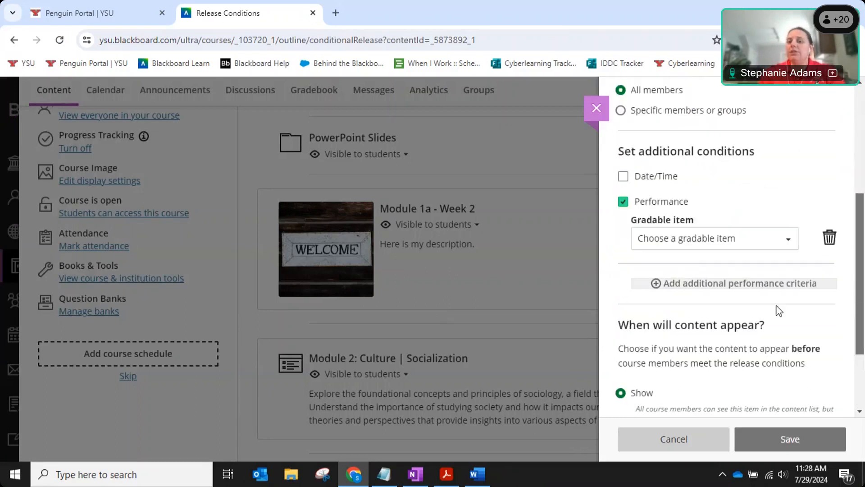
left_click(748, 243)
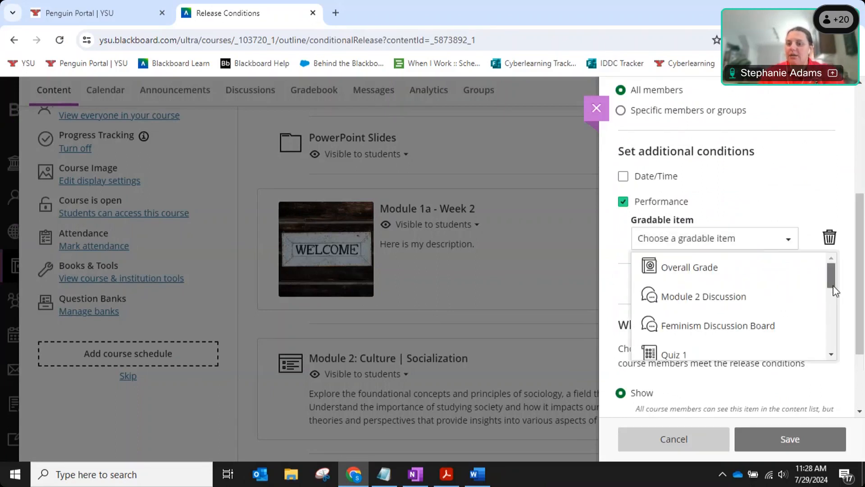
scroll(831, 284, "down", 1)
left_click(673, 313)
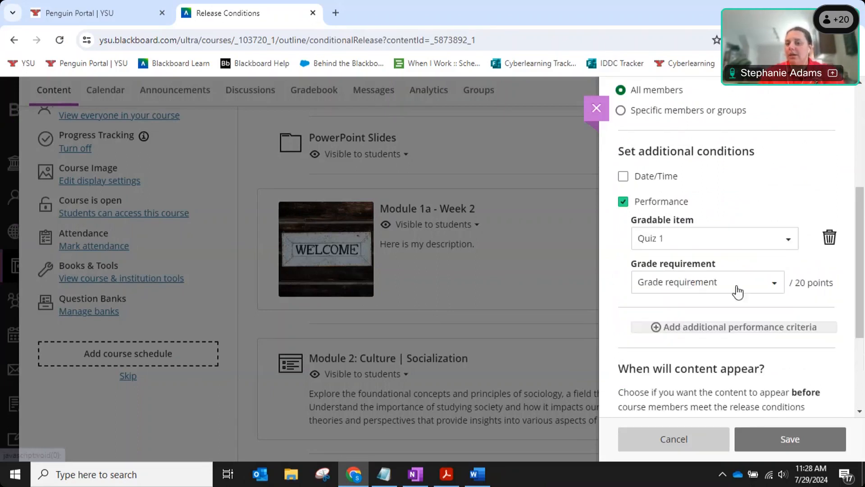
left_click(775, 285)
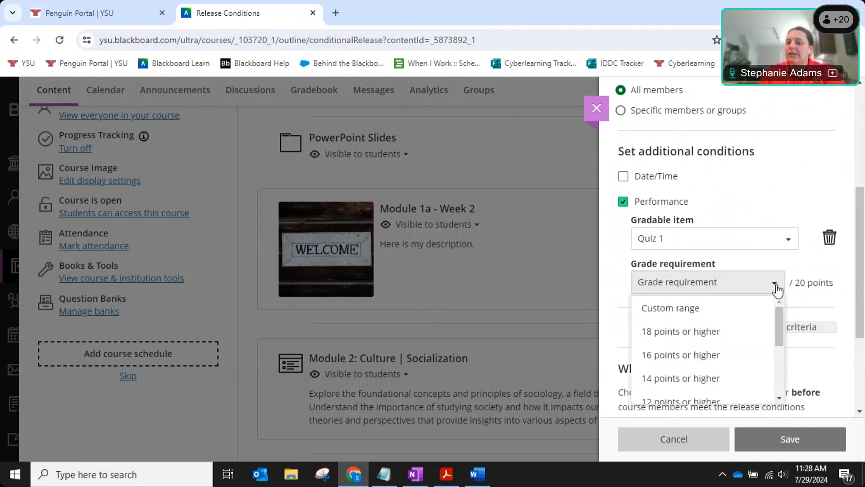
left_click(701, 358)
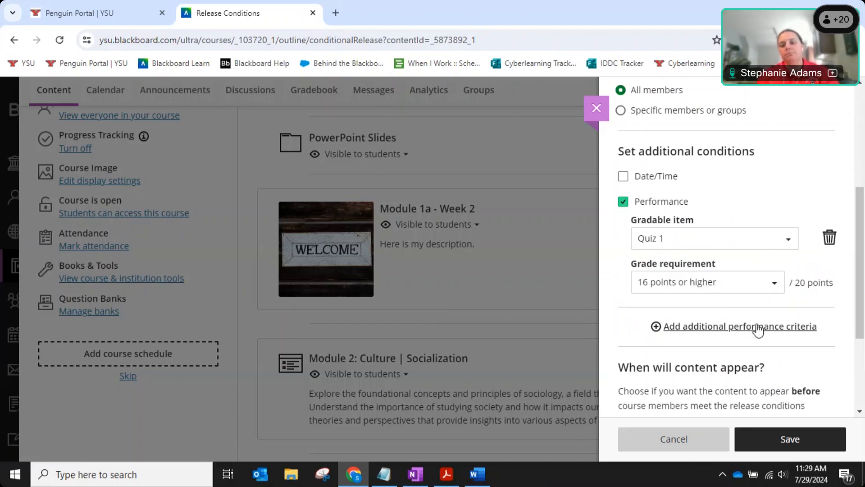
left_click(596, 104)
left_click(456, 480)
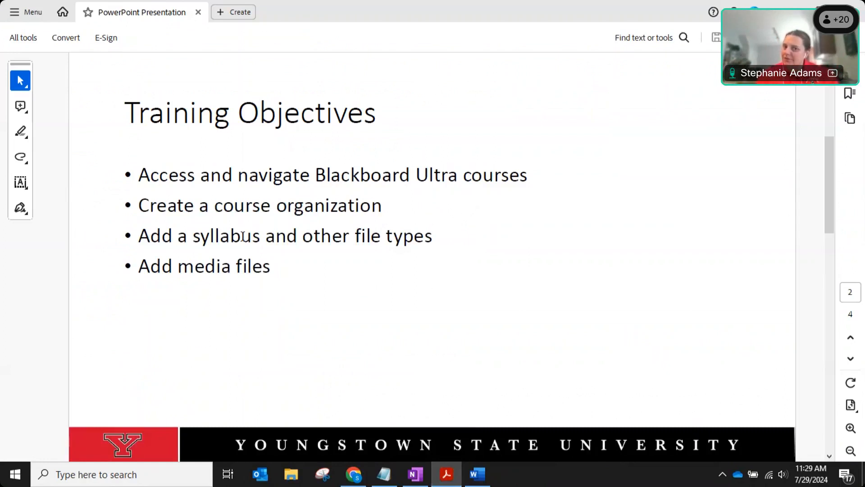
Highlight and then clear the syllabus bullet on the Acrobat slide, then return to Blackboard.
left_click_drag(137, 236, 415, 240)
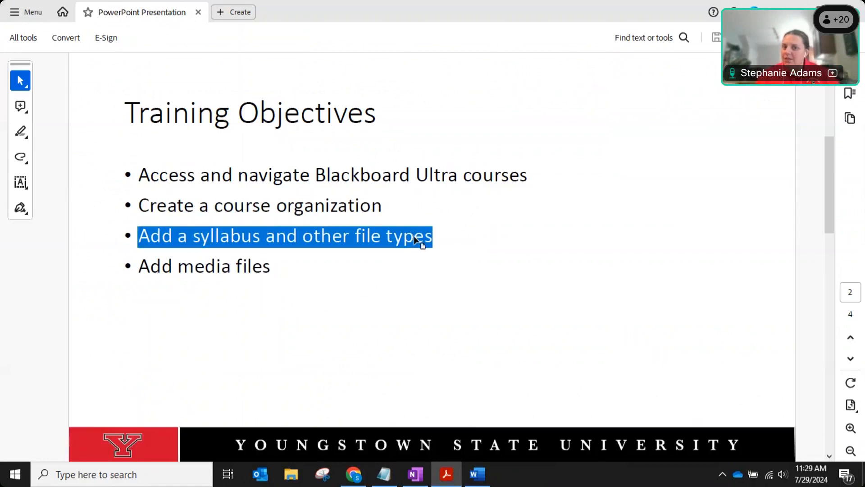
left_click(442, 236)
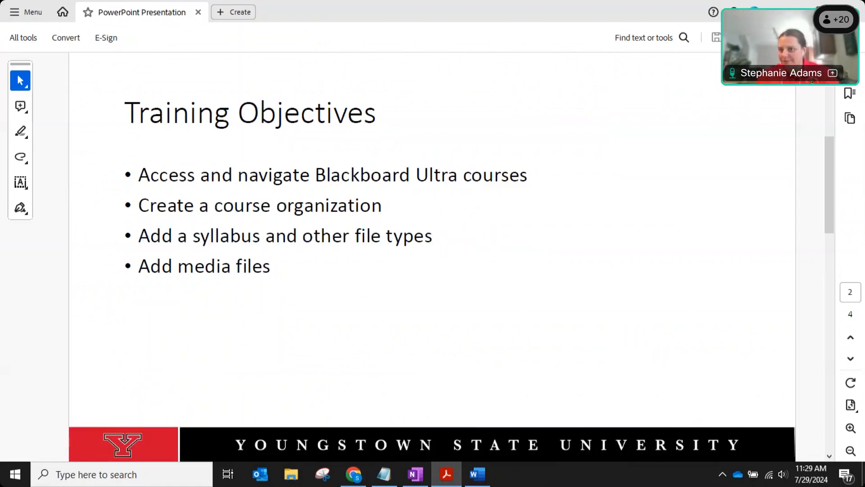
key("alt+Tab")
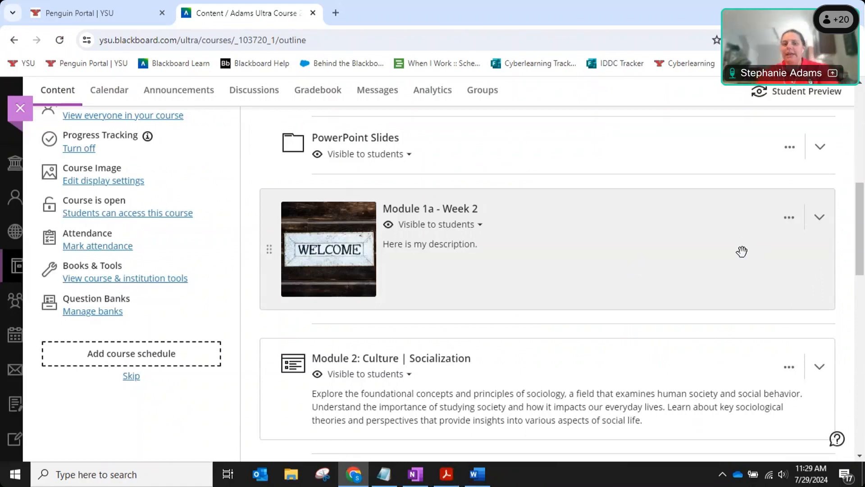
Expand Module 1a - Week 2 and its Content Items folder, then start creating a new item there.
scroll(739, 249, "down", 1)
scroll(739, 249, "down", 1)
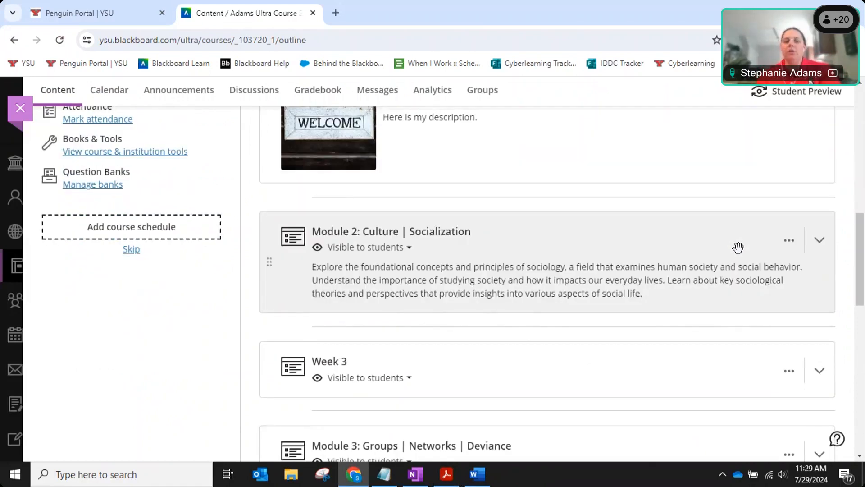
scroll(738, 248, "down", 2)
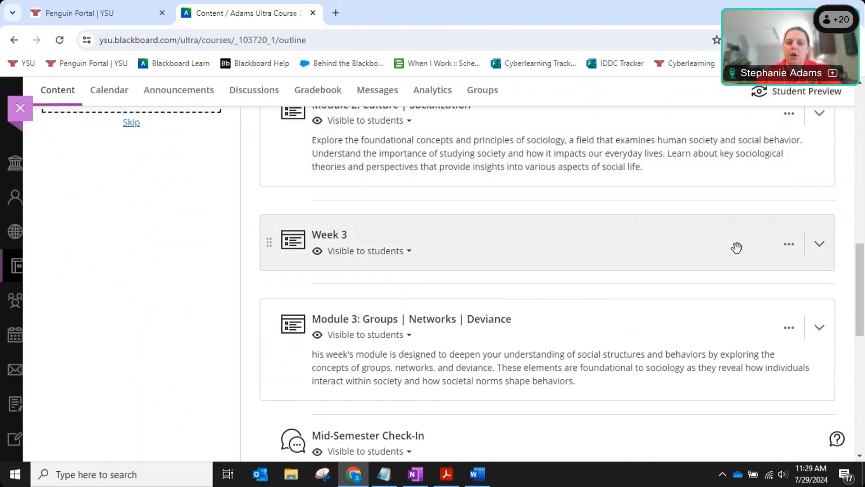
scroll(716, 244, "up", 2)
scroll(716, 244, "up", 1)
left_click(628, 197)
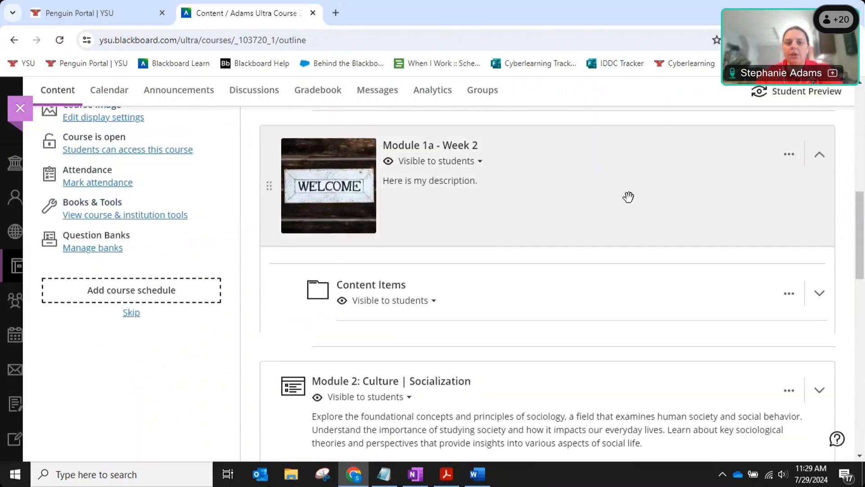
left_click(525, 284)
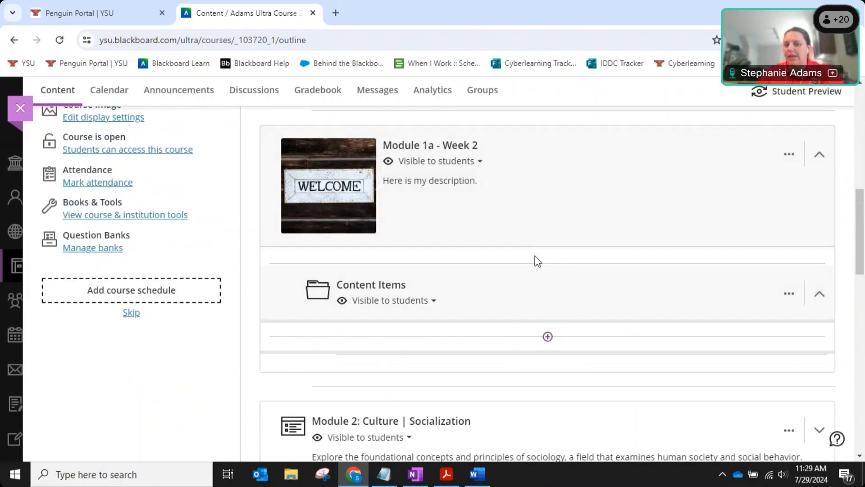
scroll(538, 257, "down", 3)
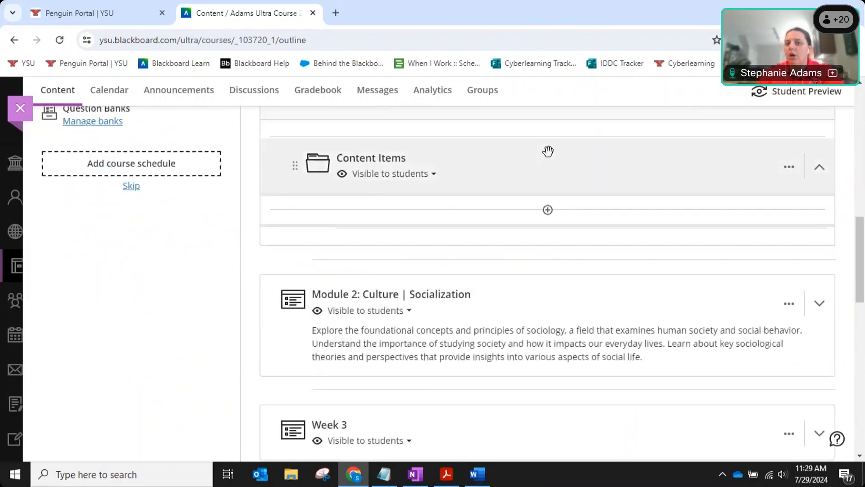
left_click(549, 211)
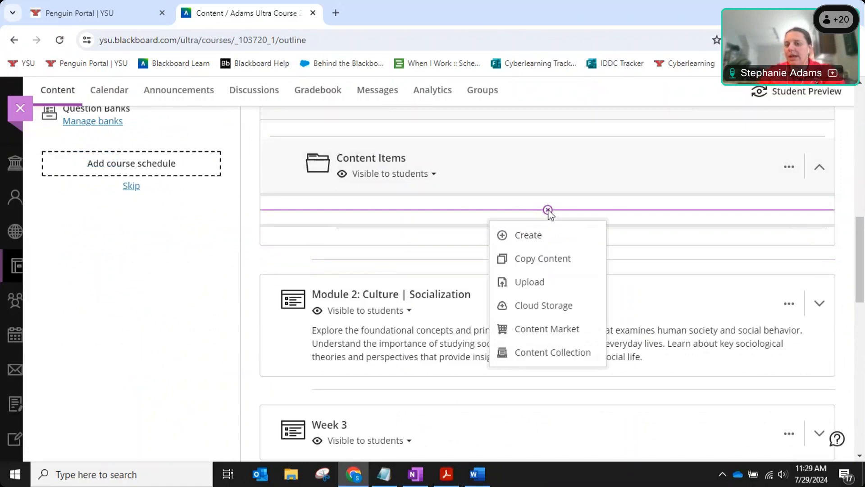
left_click(538, 236)
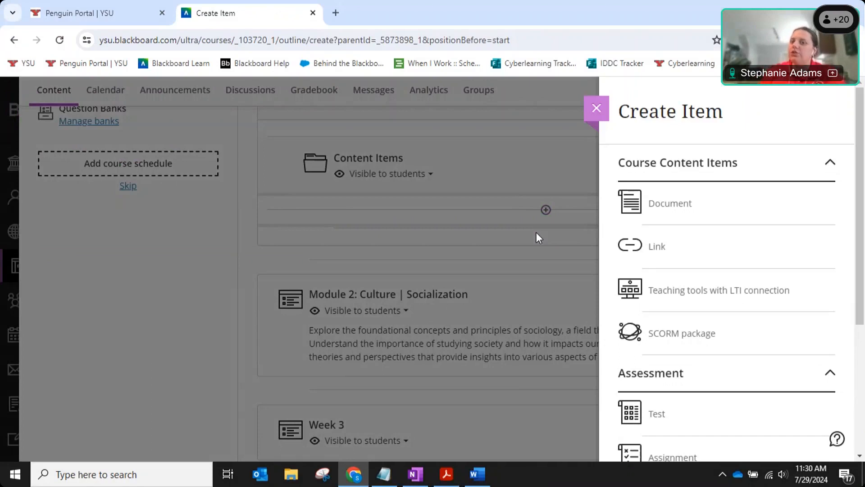
Create a 'Syllabus & Schedule' document visible to students and begin adding its text content.
left_click(679, 209)
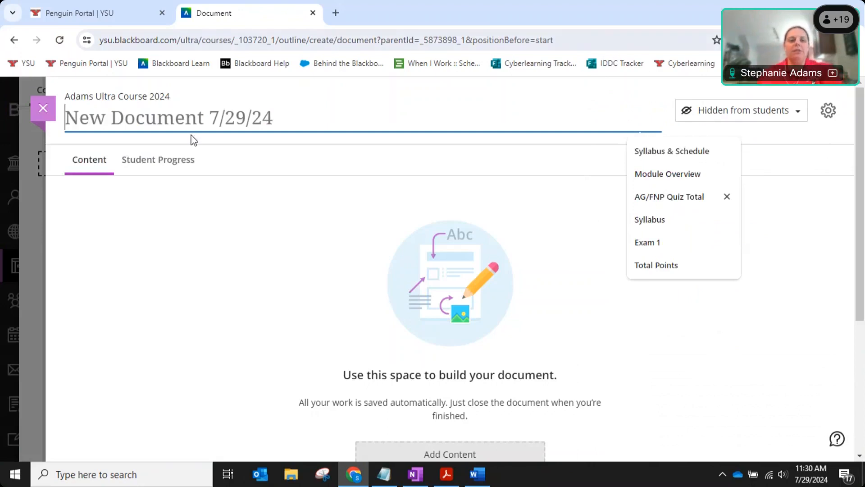
type("Syllabu")
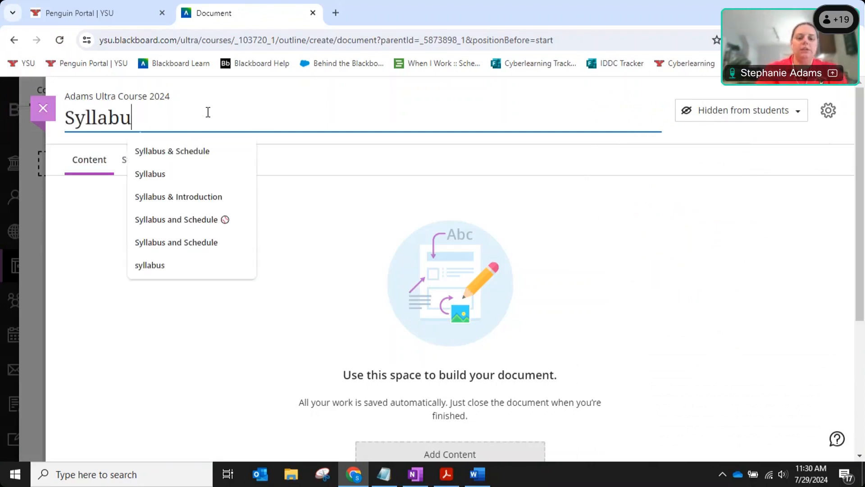
type("s & Schedule")
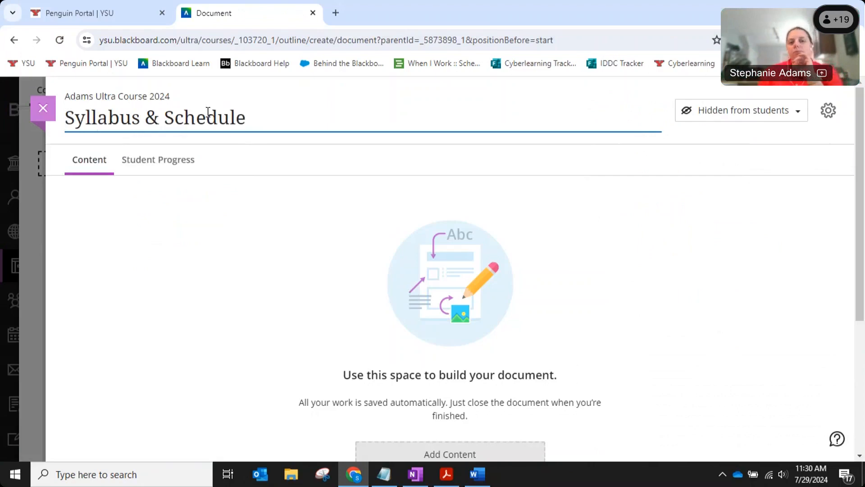
left_click(802, 117)
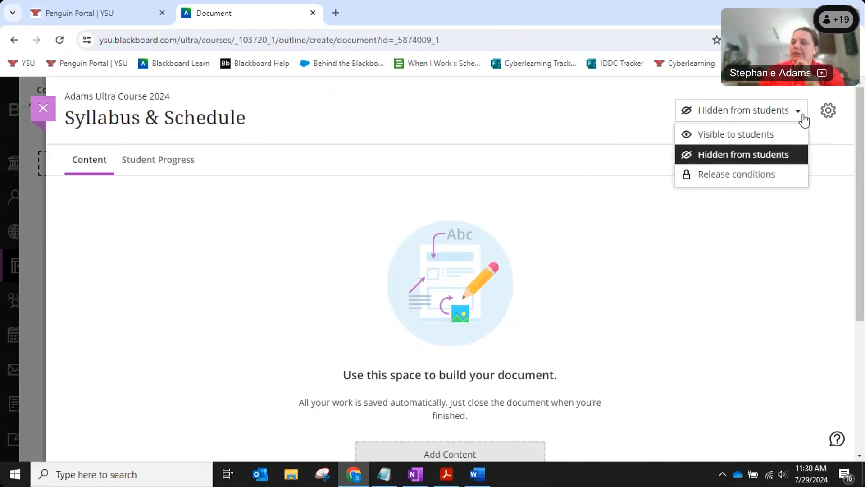
left_click(763, 138)
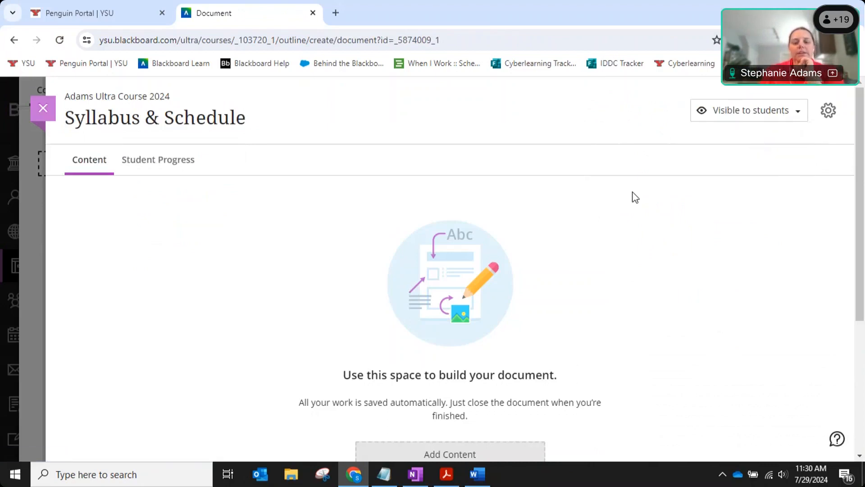
scroll(634, 197, "down", 3)
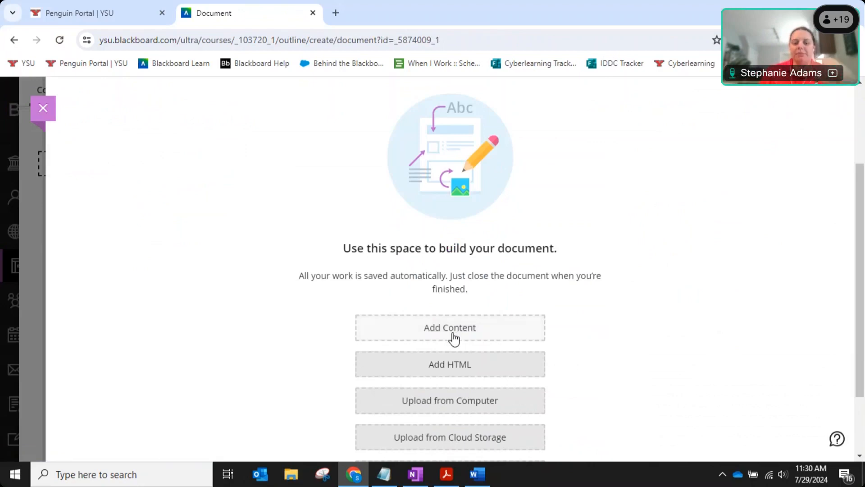
left_click(452, 333)
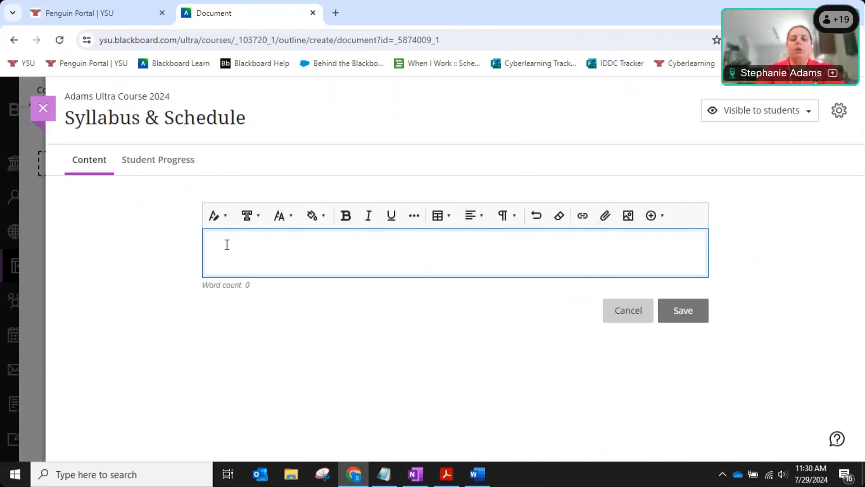
Type 'Here is the syllabus. Review it and post any questions to the discussion board.' and begin a file attachment.
type("Here is the sullab")
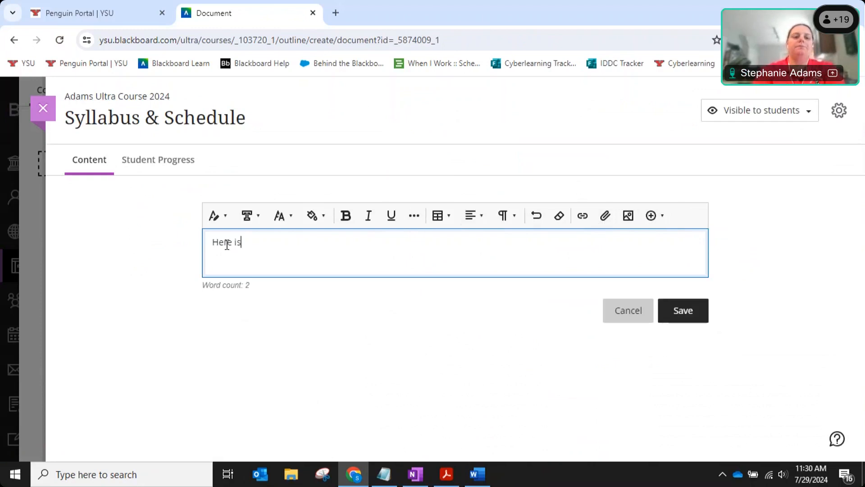
key("BackSpace")
key("BackSpace")
key("BackSpace")
key("BackSpace")
type("yll")
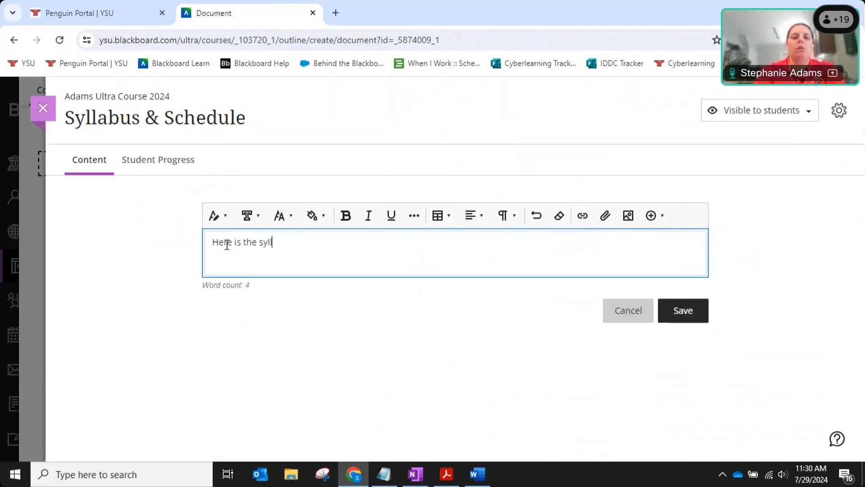
type("abus. Review it and post any qe")
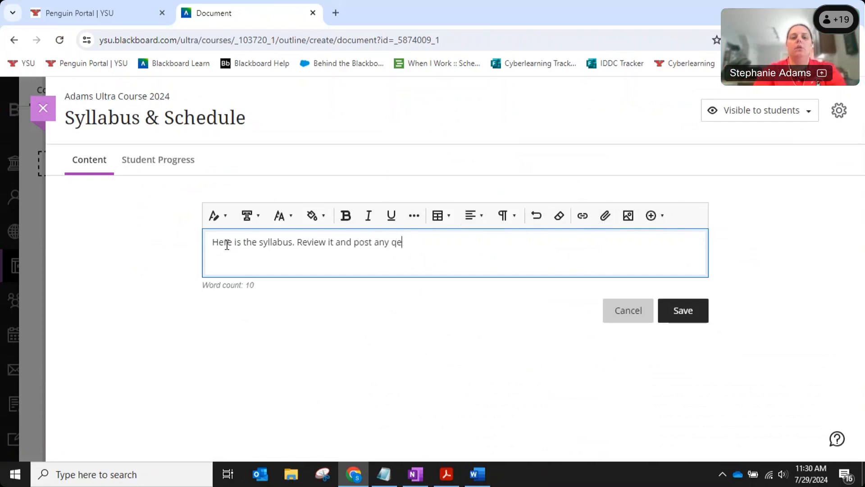
key("BackSpace")
type("uestoins s")
key("BackSpace")
key("BackSpace")
key("BackSpace")
key("BackSpace")
key("BackSpace")
key("BackSpace")
type("ions to the discussion board.")
key("Return")
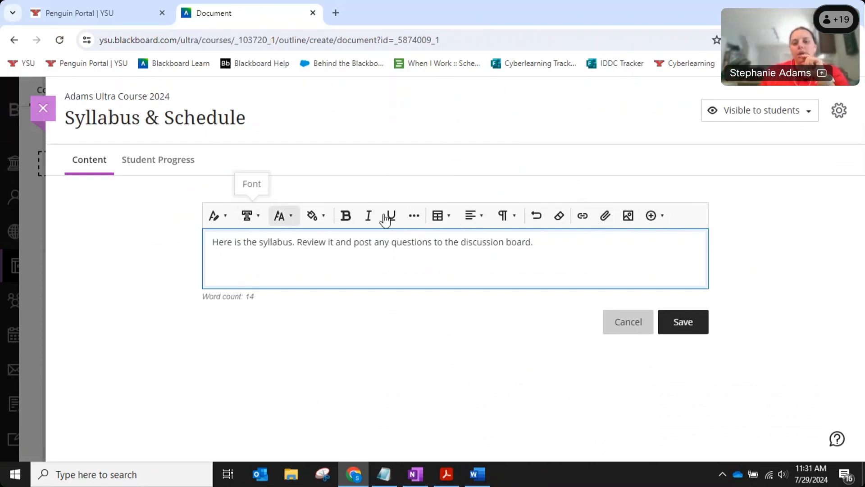
left_click(605, 216)
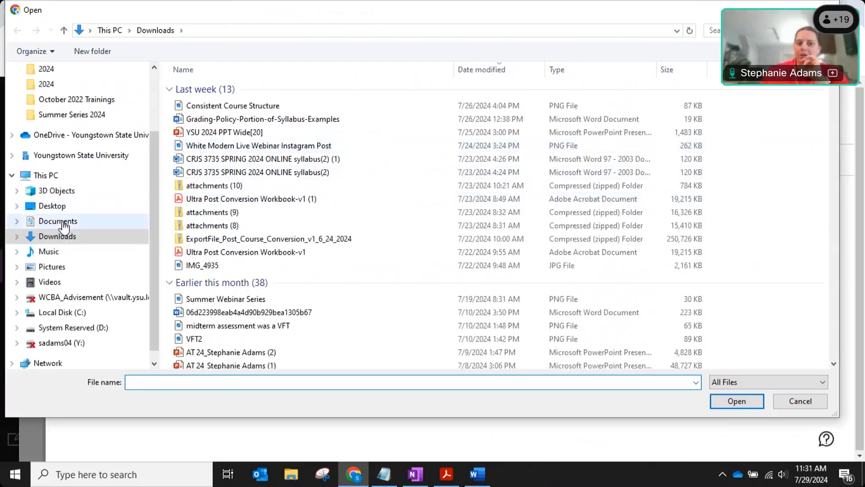
Attach Syllabus_Fall 2022.pdf from Documents > YSU 1500_Fall 2022, allowing view and download.
left_click(69, 222)
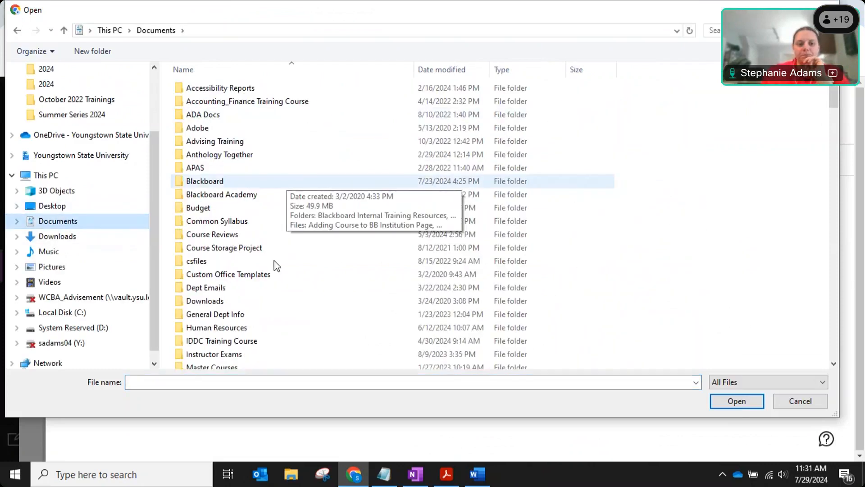
scroll(263, 273, "down", 10)
scroll(264, 273, "down", 3)
left_click(224, 268)
double_click(211, 268)
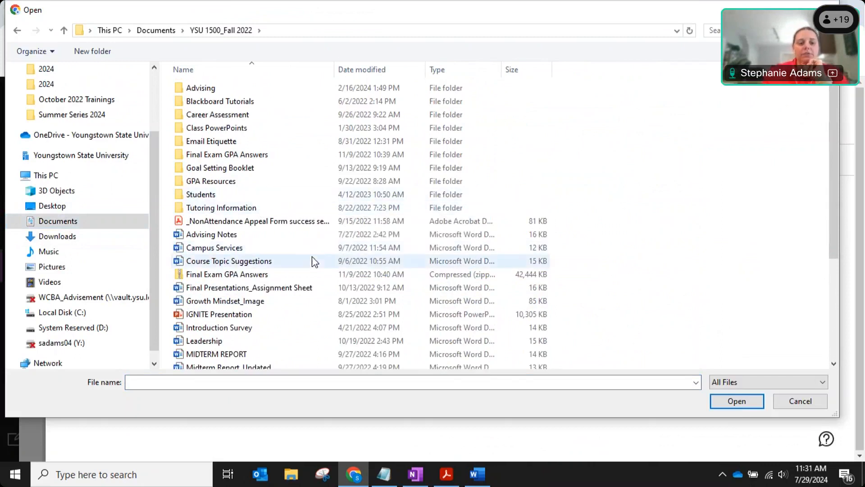
scroll(314, 261, "down", 2)
scroll(314, 262, "down", 2)
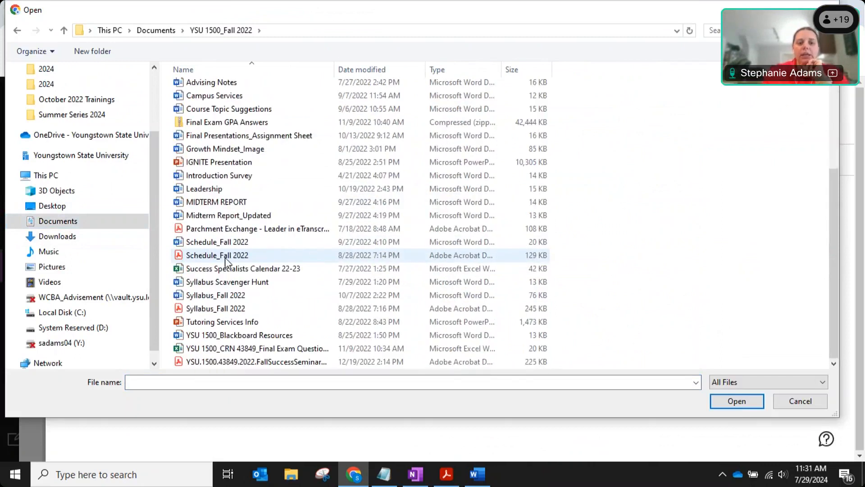
double_click(225, 311)
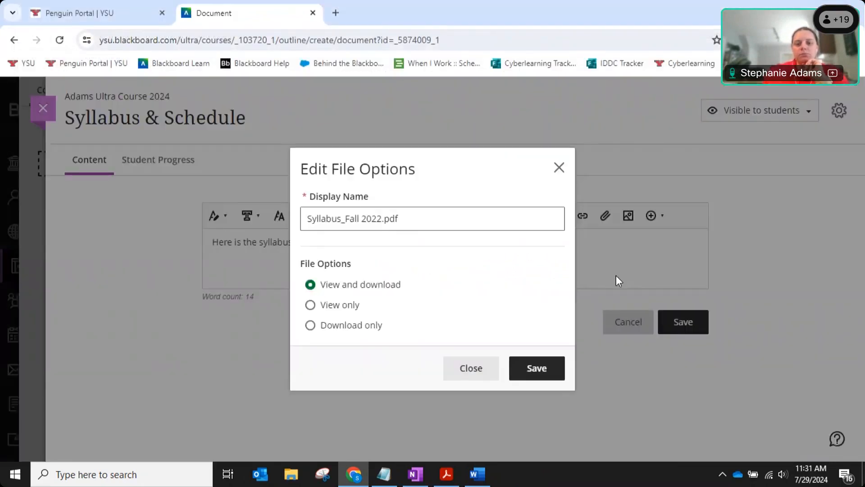
left_click(548, 366)
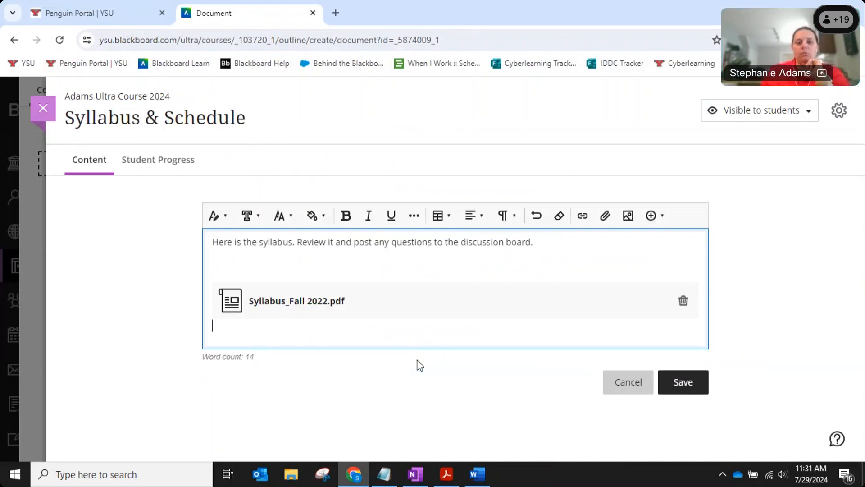
left_click(314, 266)
Delete the blank line, close Syllabus & Schedule, and create a new document below it.
key("BackSpace")
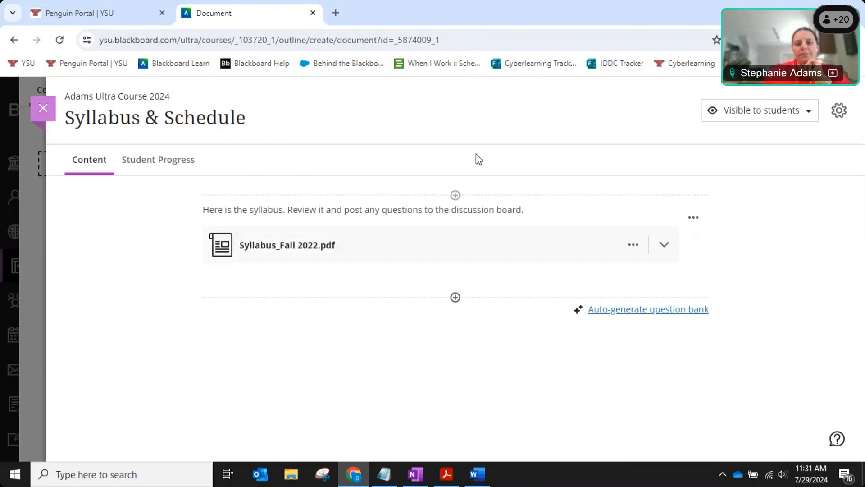
left_click(49, 118)
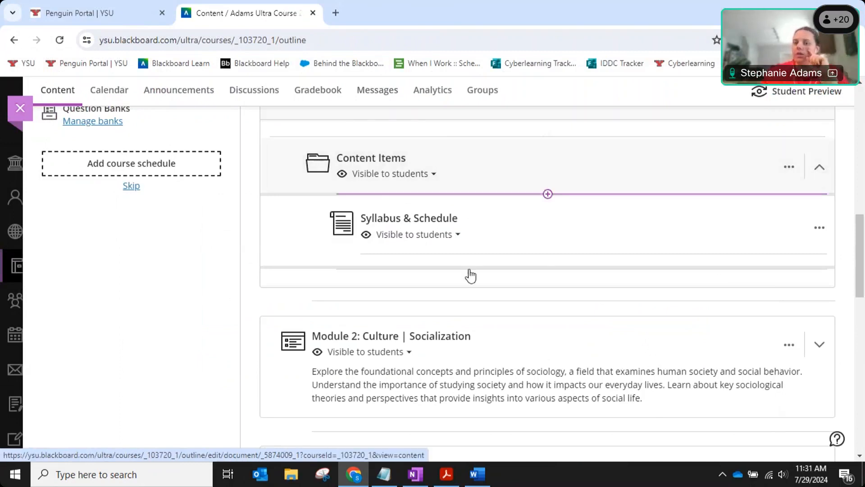
left_click(548, 254)
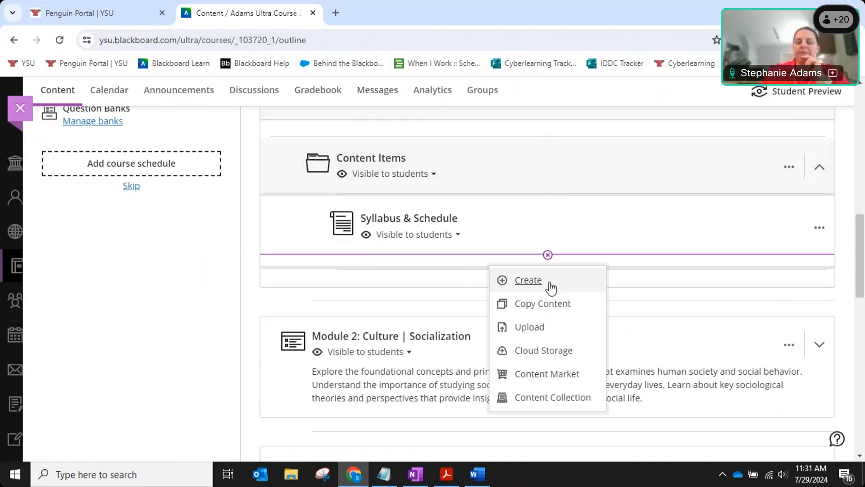
left_click(550, 283)
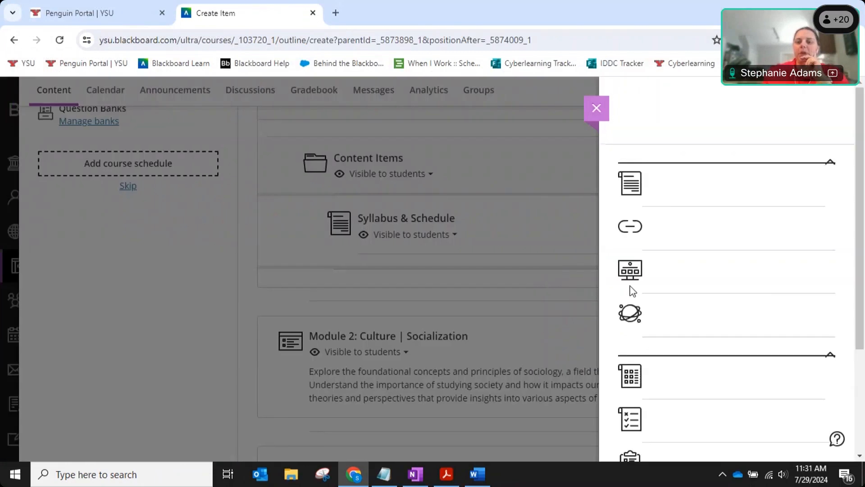
left_click(681, 212)
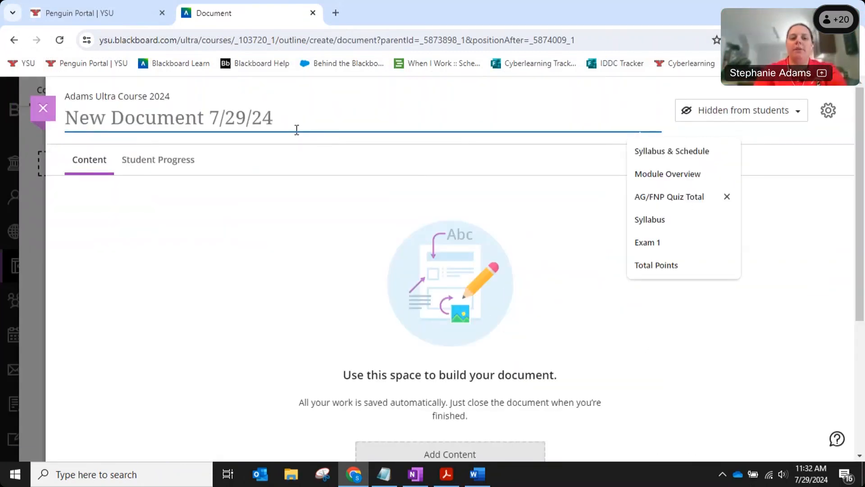
type("DOcument name")
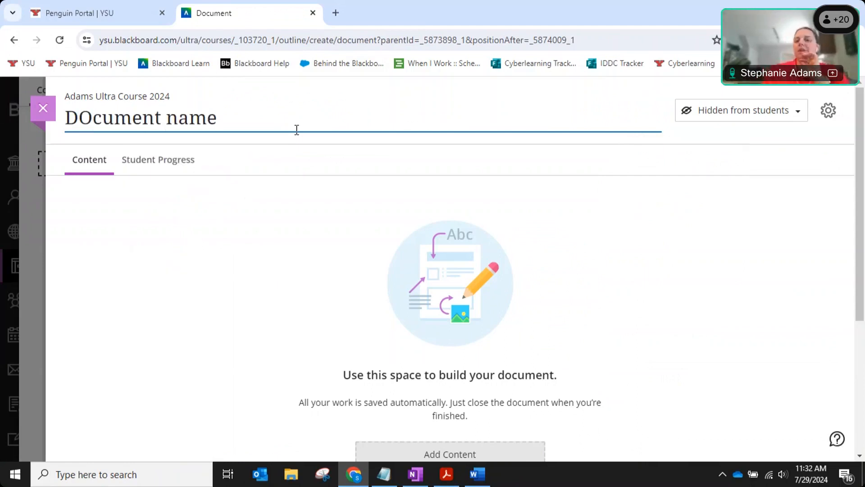
left_click(742, 118)
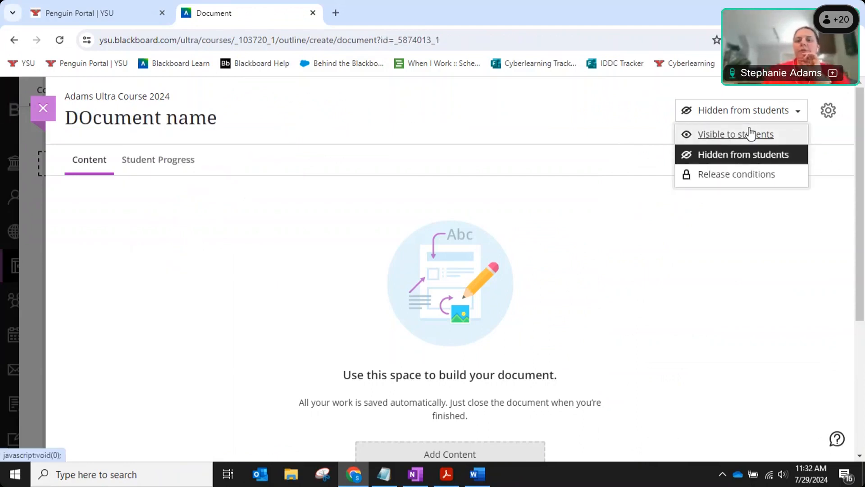
left_click(750, 133)
scroll(617, 259, "down", 2)
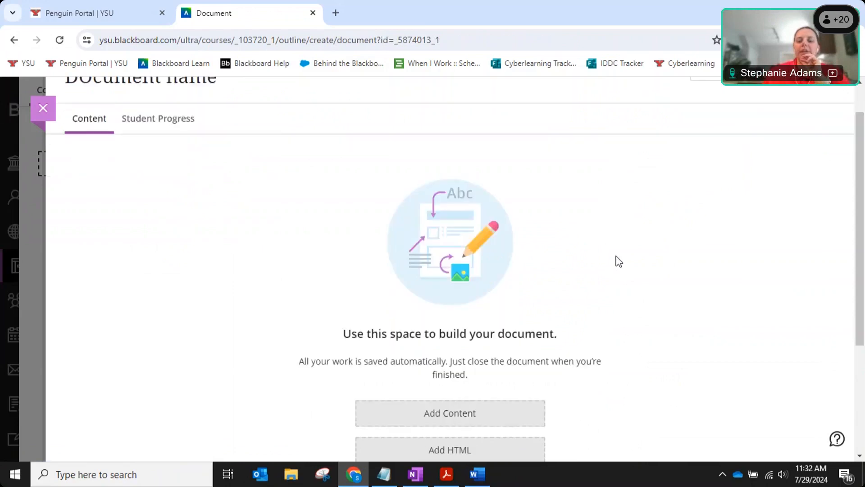
left_click(487, 398)
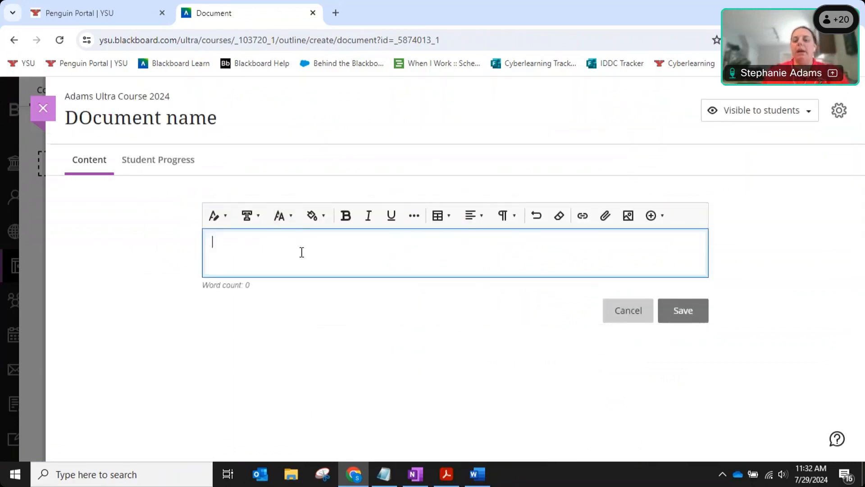
type("content.")
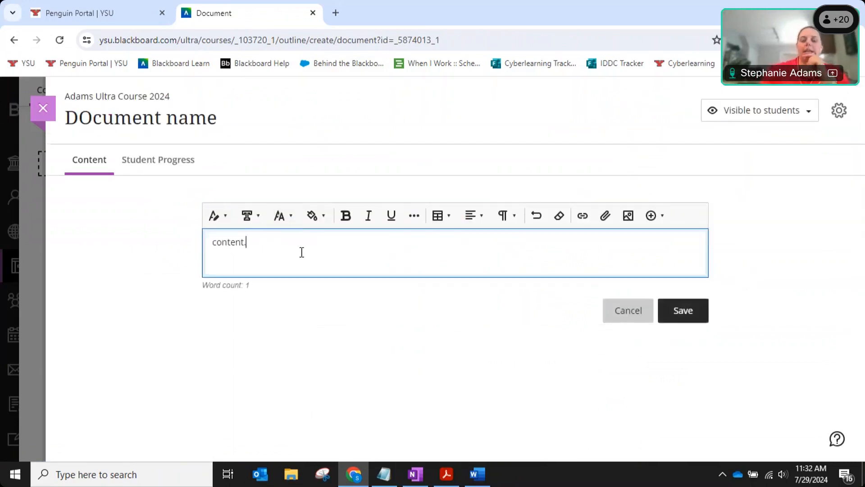
key("Return")
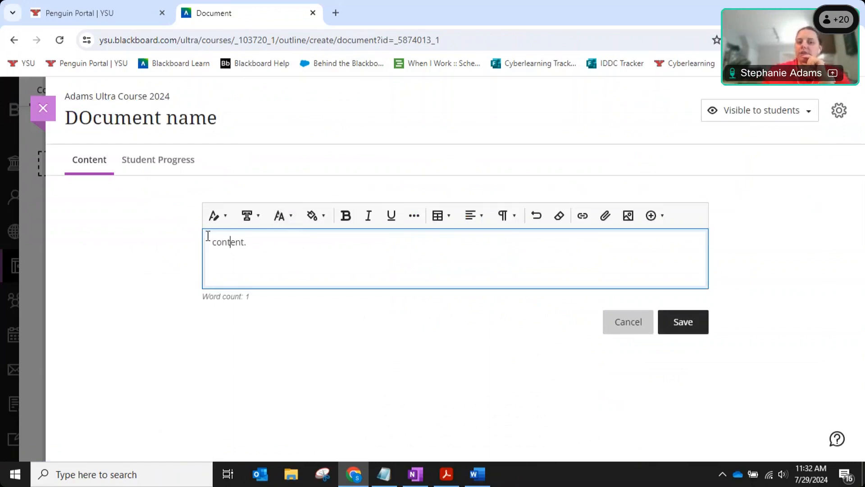
double_click(230, 242)
left_click(225, 221)
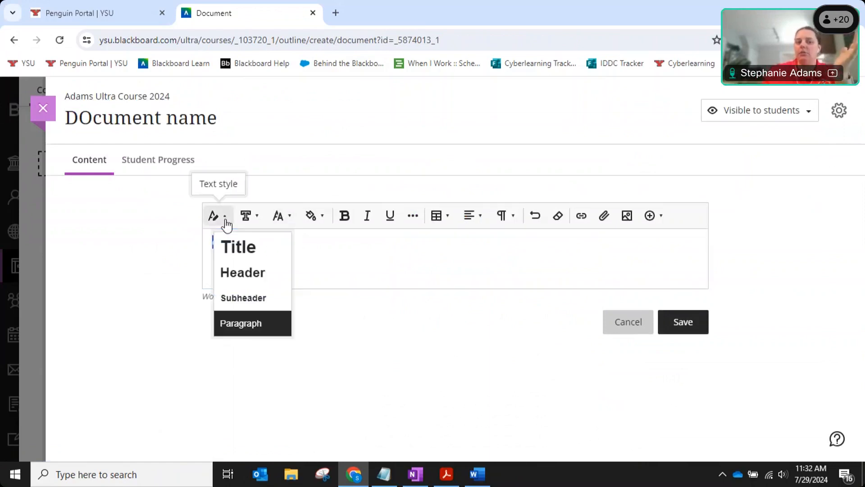
left_click(260, 219)
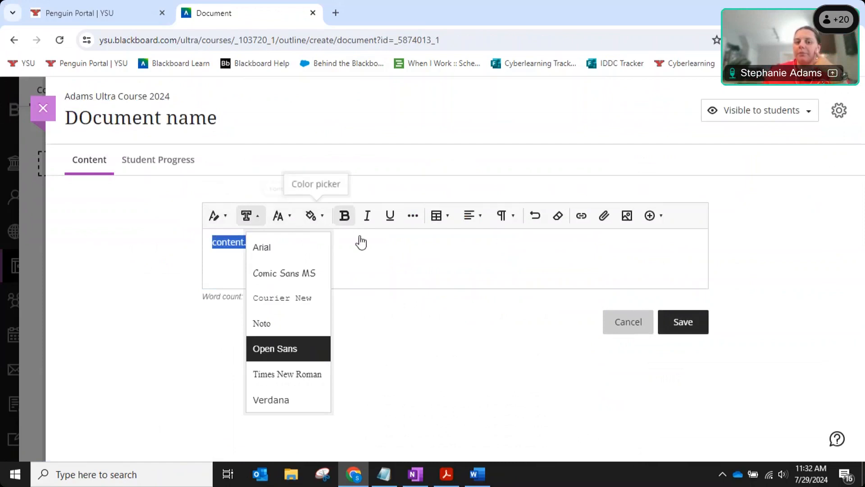
left_click(216, 272)
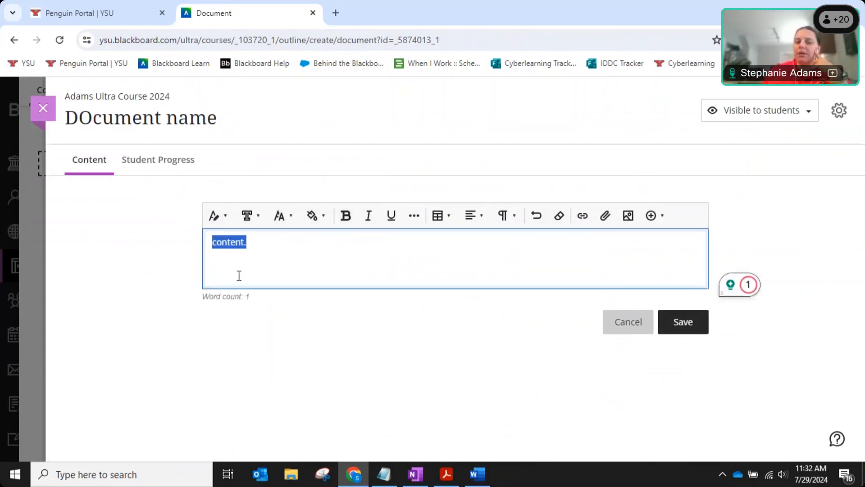
left_click(238, 273)
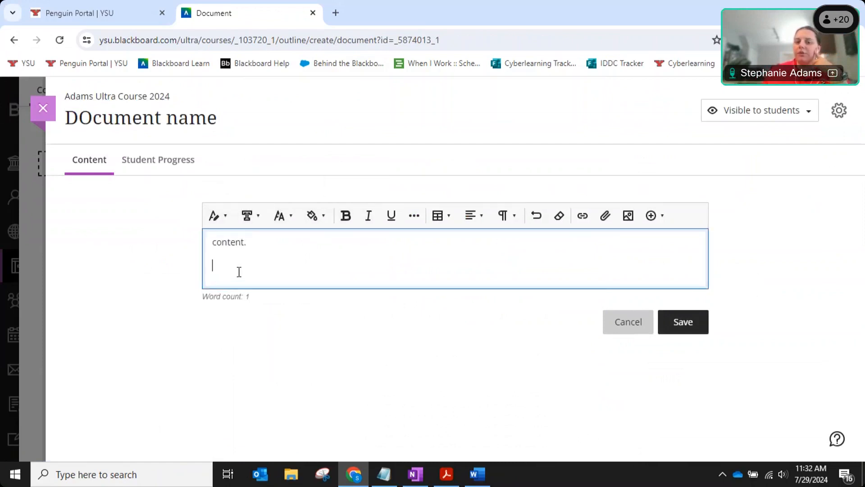
Attach Final Presentations_Assignment Sheet.docx below 'content.' with view and download, and save the block.
left_click(607, 221)
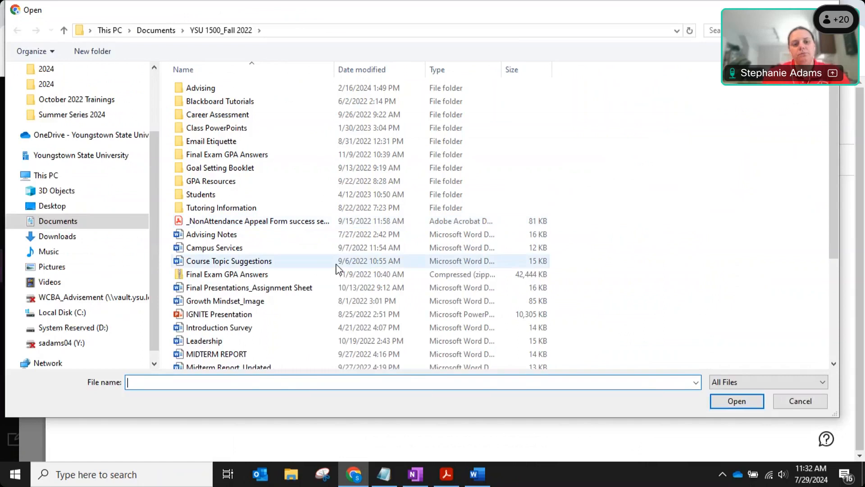
left_click(260, 301)
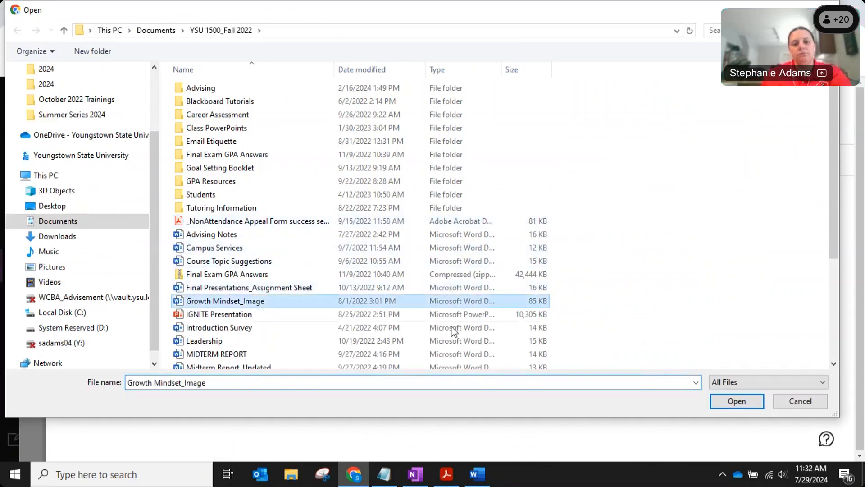
left_click(266, 288)
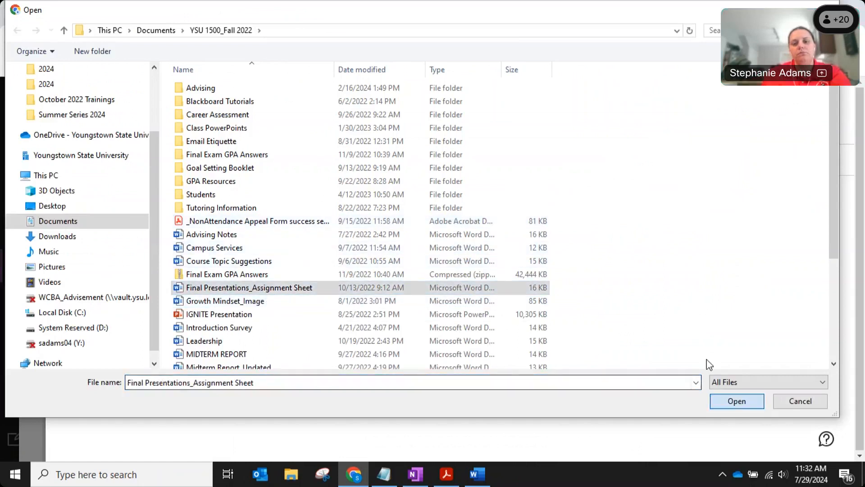
left_click(737, 401)
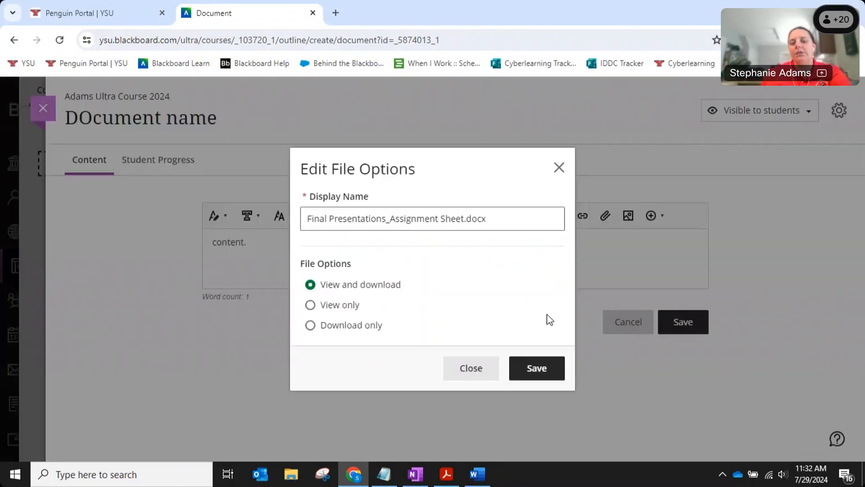
left_click(355, 307)
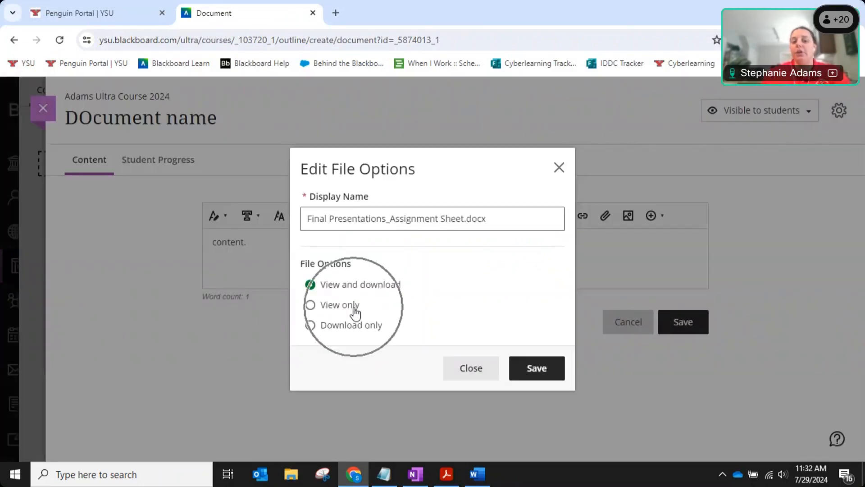
left_click(372, 335)
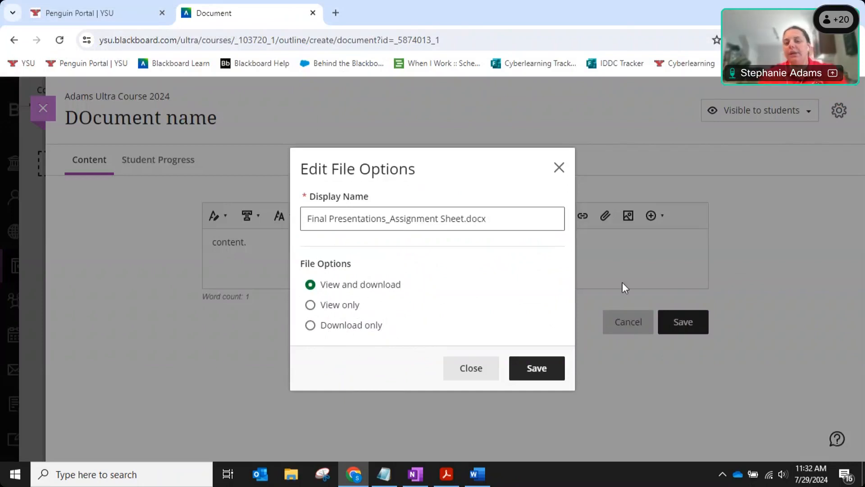
left_click(549, 367)
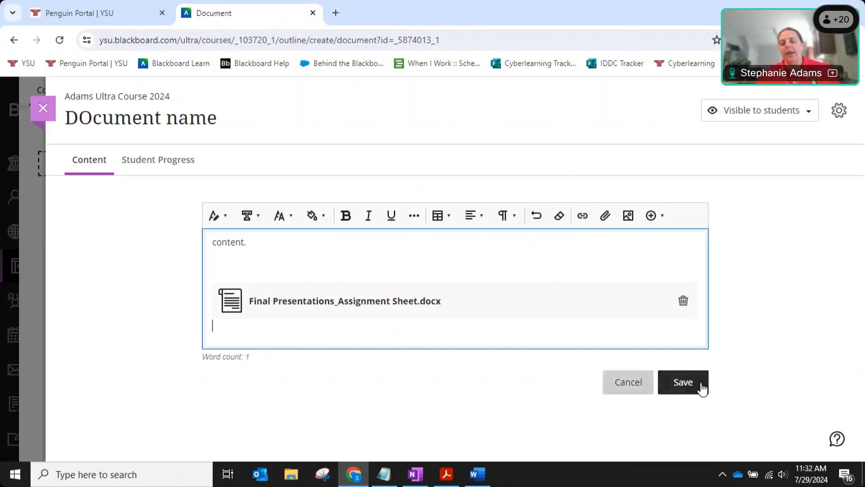
left_click(694, 381)
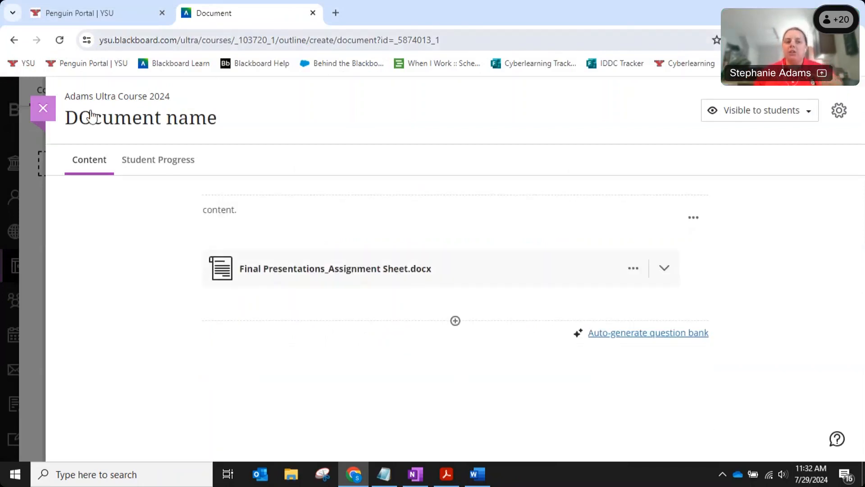
In Syllabus & Schedule, add a text block reading 'Here a schedule.'.
left_click(124, 97)
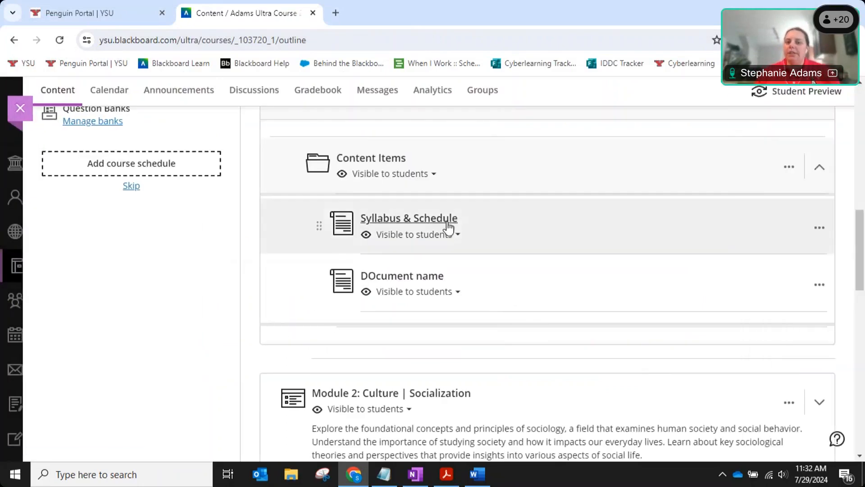
left_click(492, 218)
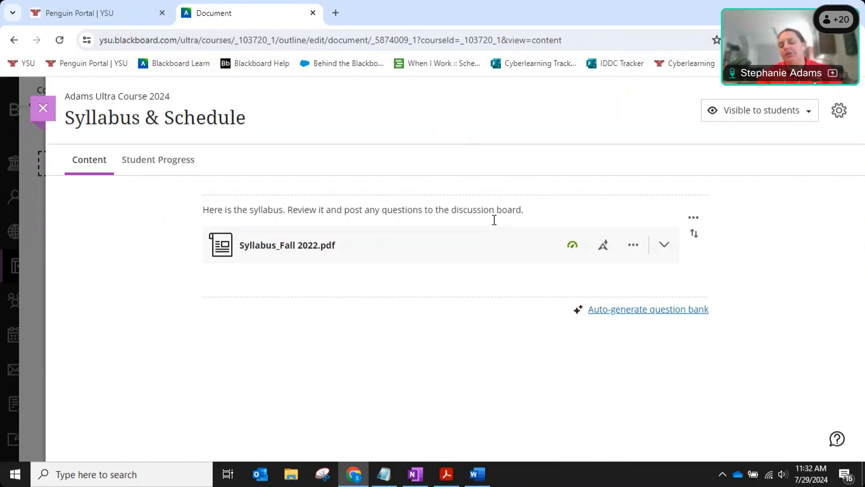
left_click(456, 298)
left_click(441, 316)
type("Her")
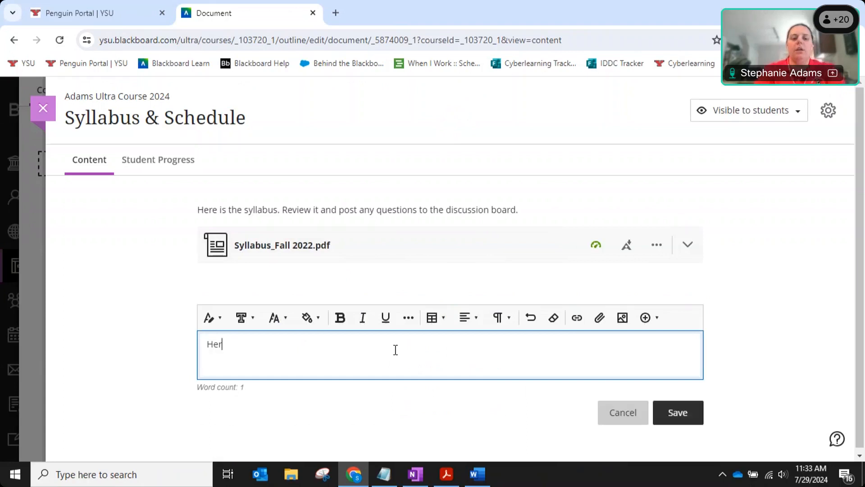
type("e a schedule.")
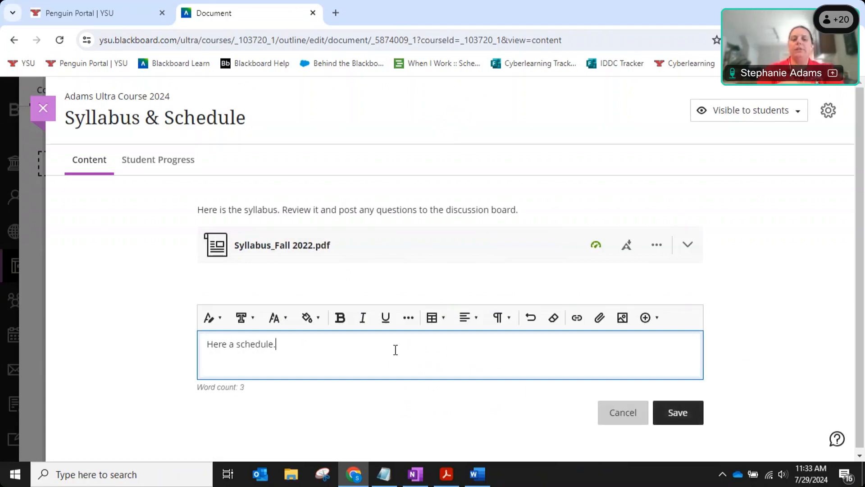
key("Return")
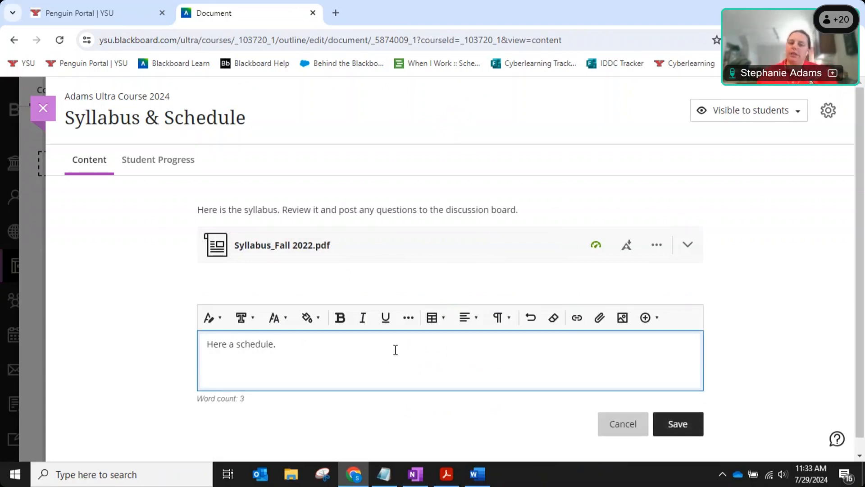
Attach Schedule_Fall 2022.pdf to the block, save it, and close back to the outline.
left_click(604, 319)
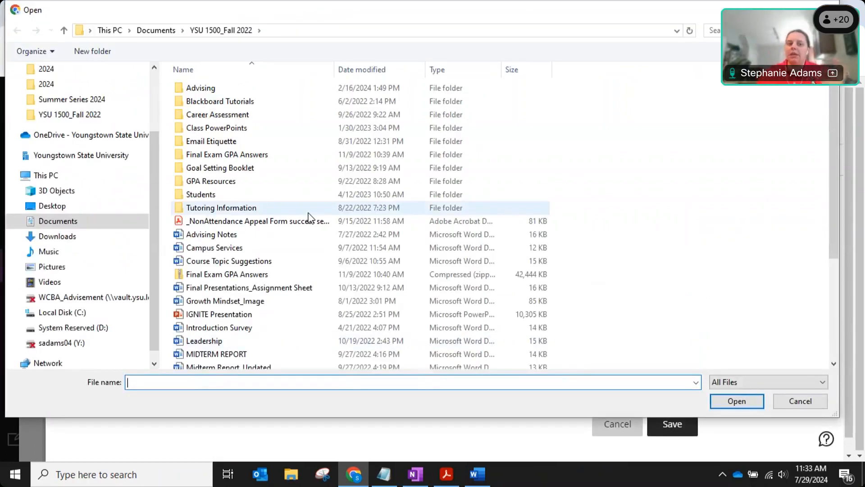
scroll(285, 246, "down", 3)
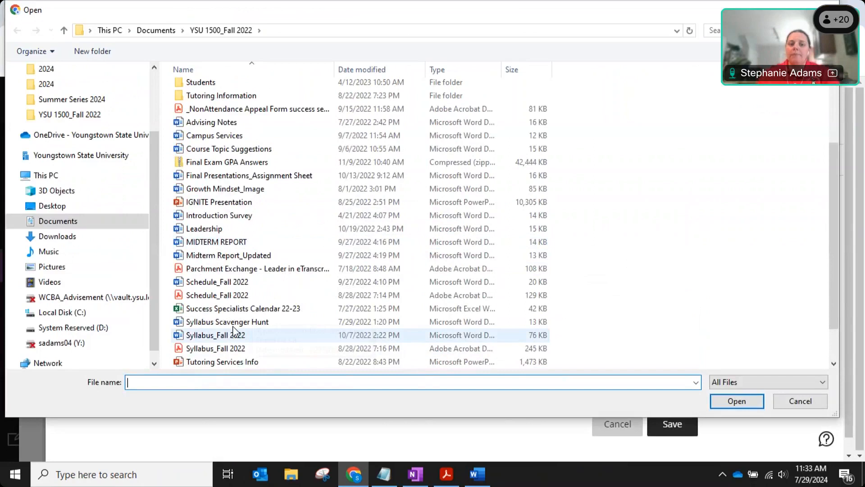
left_click(250, 295)
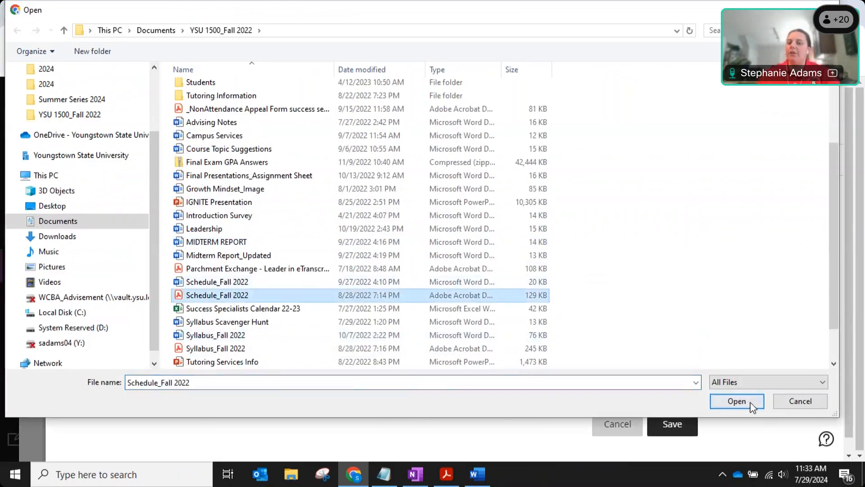
left_click(739, 400)
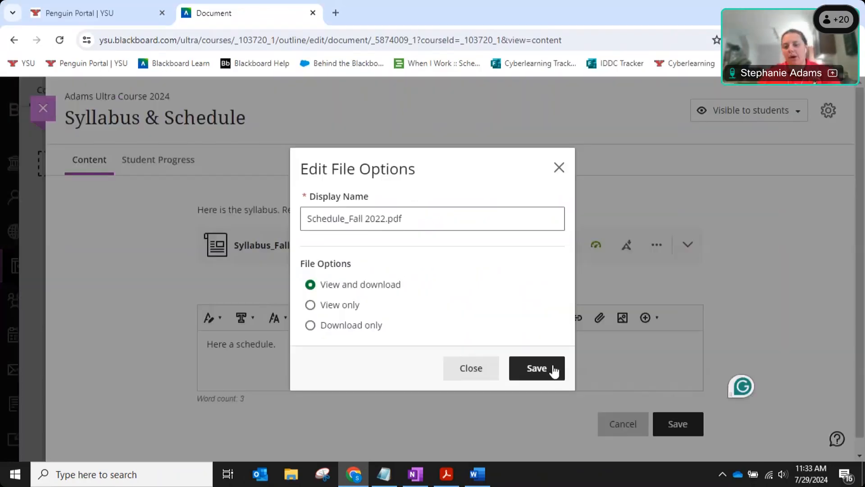
left_click(547, 361)
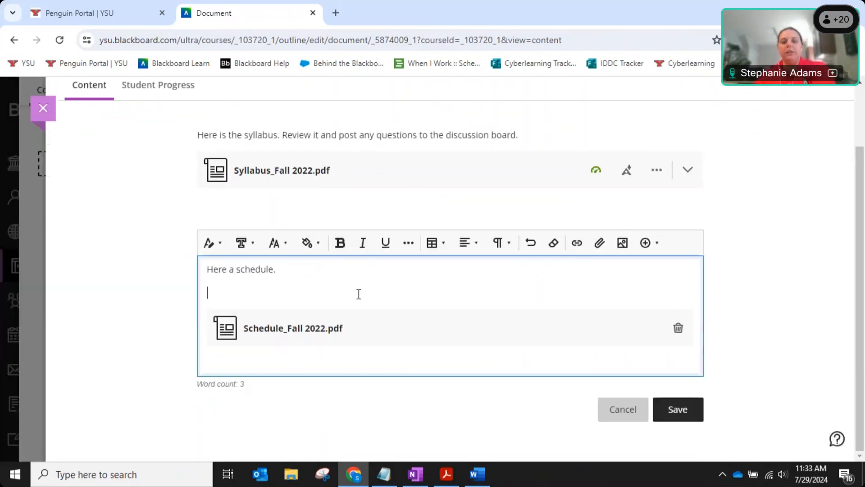
left_click(688, 409)
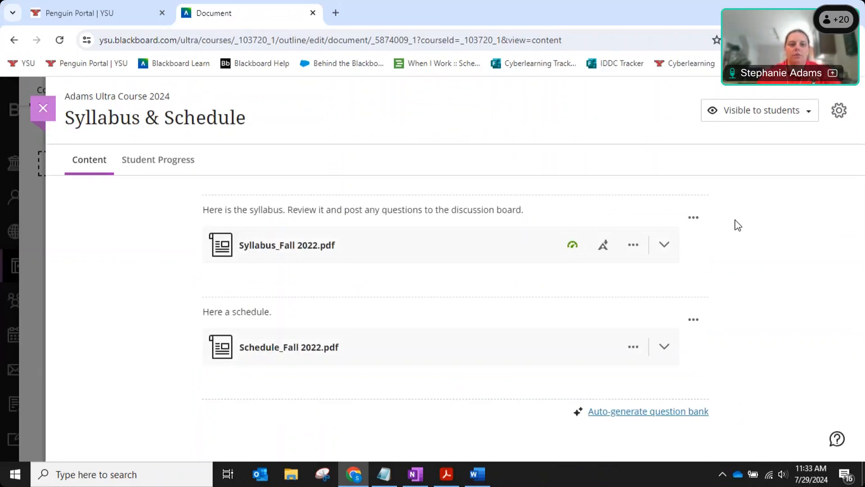
left_click(43, 109)
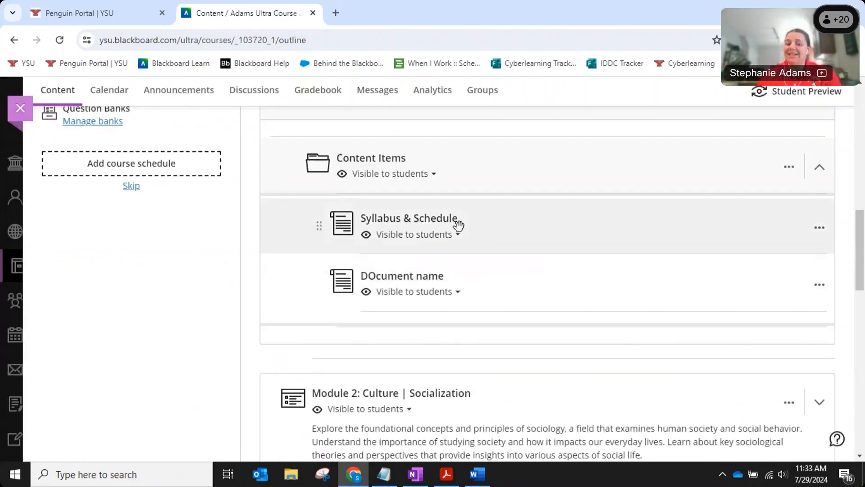
Reopen Syllabus & Schedule to review its saved content, then close it to the outline.
left_click(408, 219)
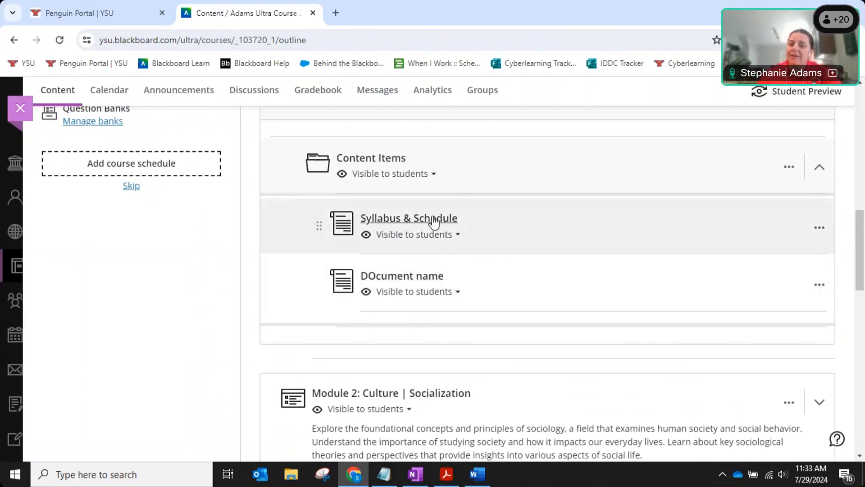
left_click(432, 220)
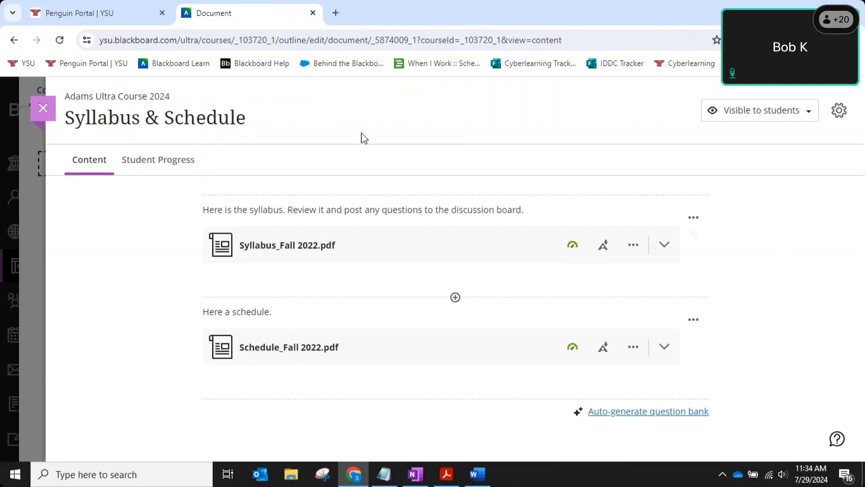
left_click(42, 108)
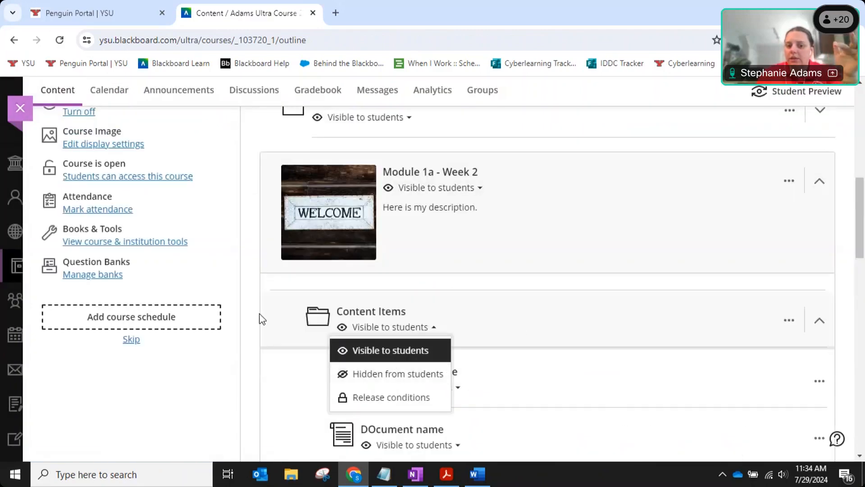
left_click(430, 380)
scroll(695, 332, "down", 3)
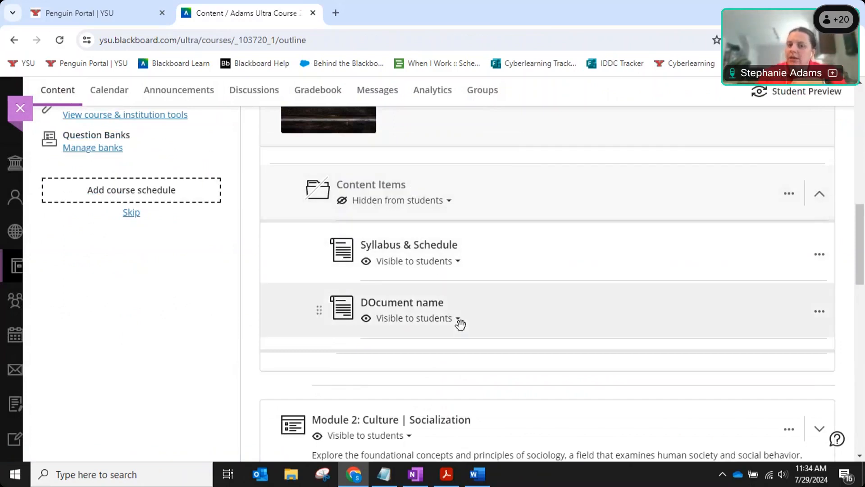
left_click(434, 210)
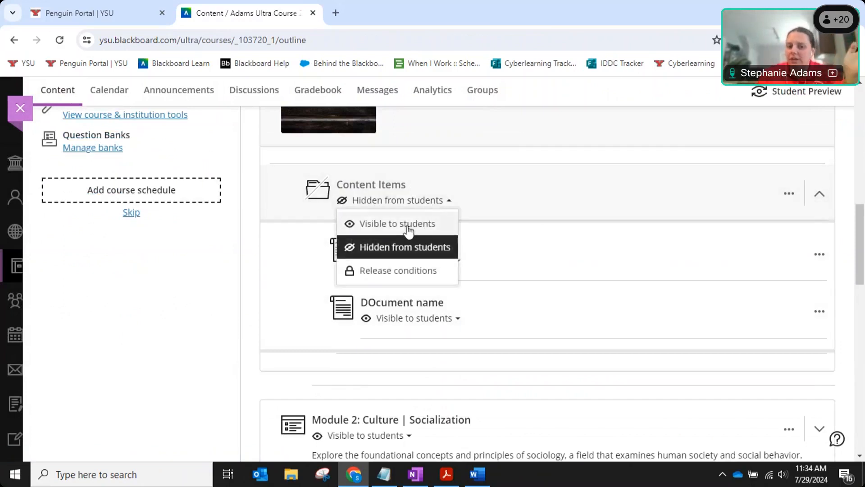
left_click(435, 224)
left_click(440, 261)
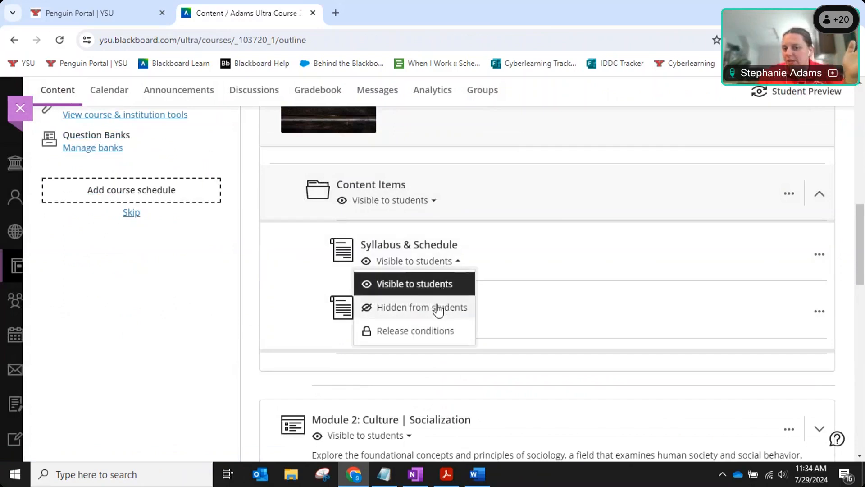
left_click(604, 289)
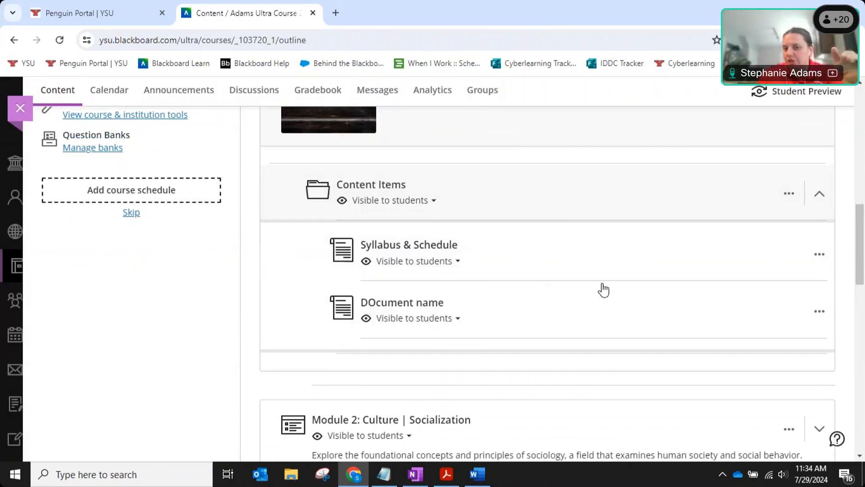
left_click(409, 268)
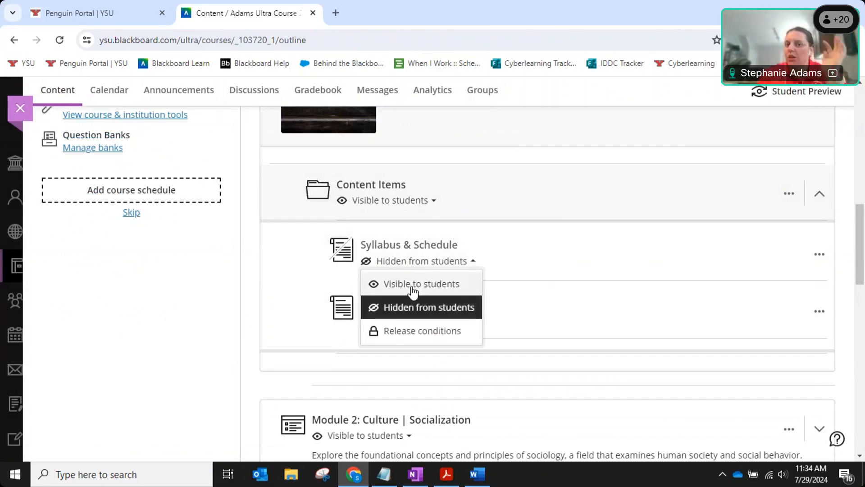
left_click(411, 285)
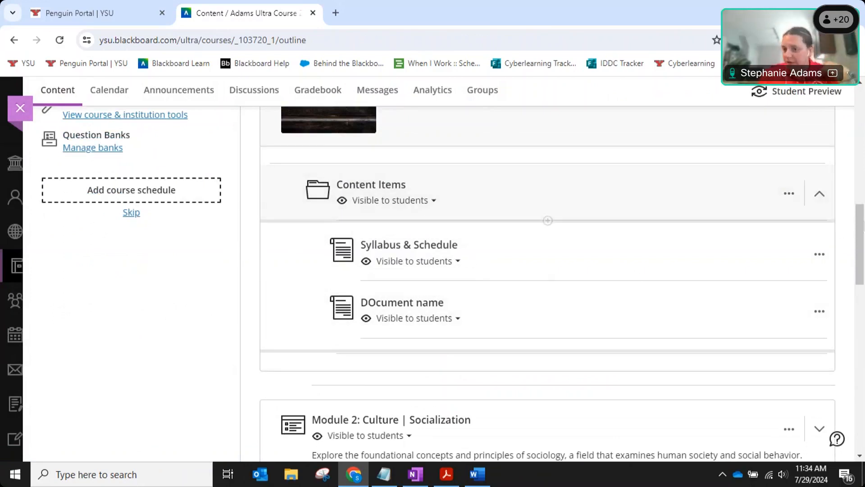
left_click_drag(863, 208, 864, 106)
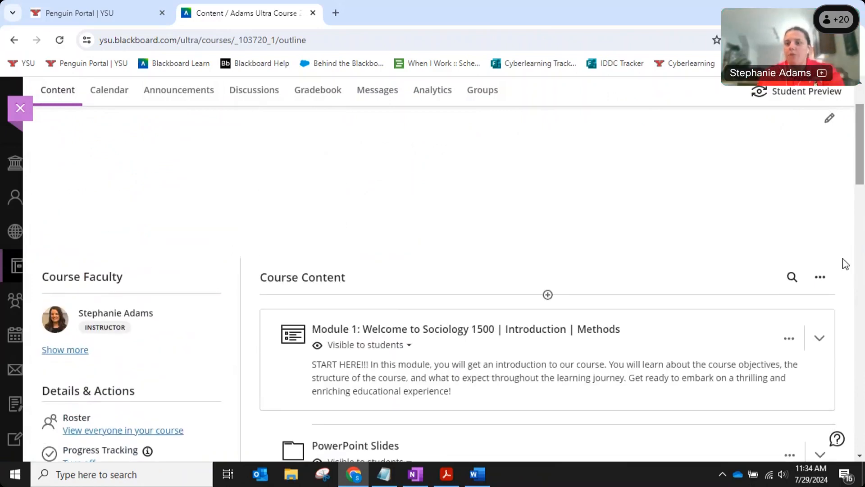
Batch edit all 26 course content items to be visible to students.
left_click(820, 279)
left_click(820, 278)
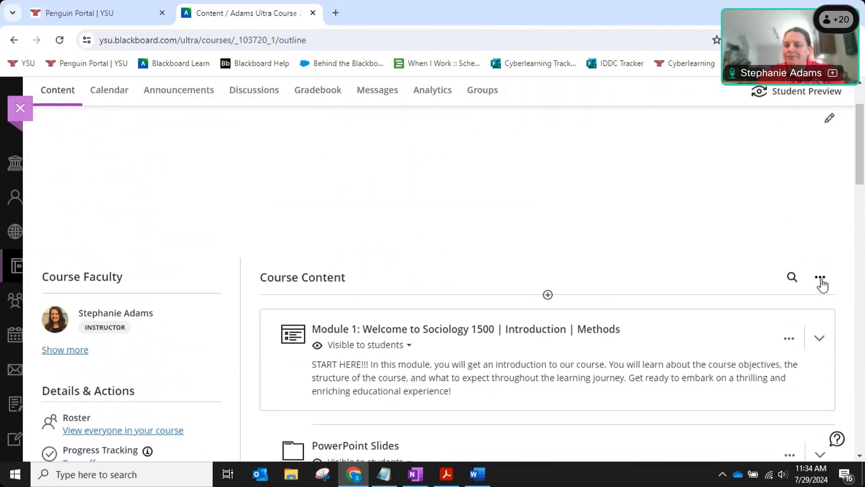
left_click(723, 315)
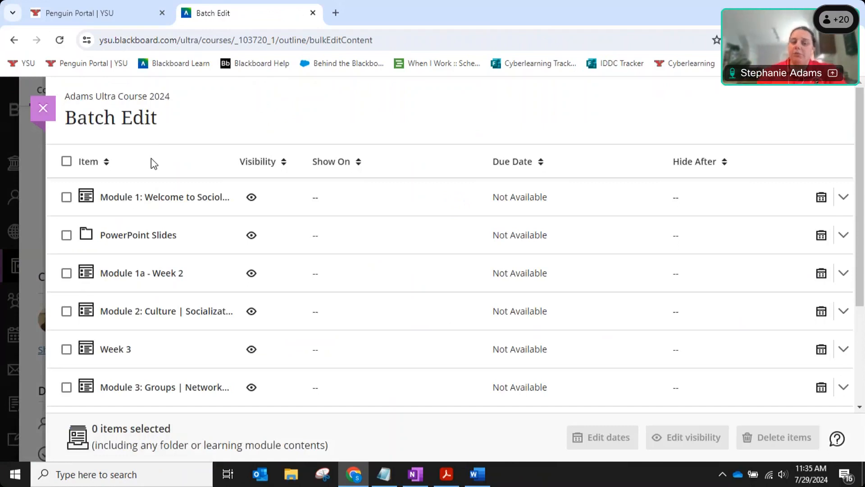
left_click(63, 164)
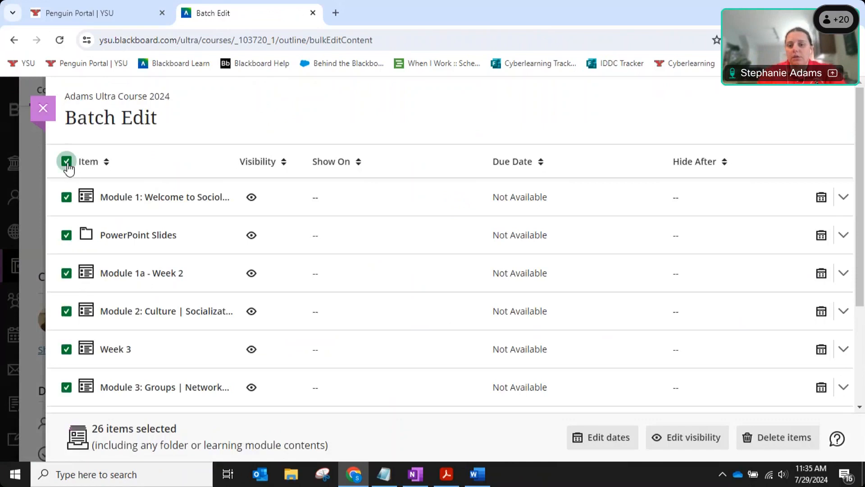
left_click(691, 439)
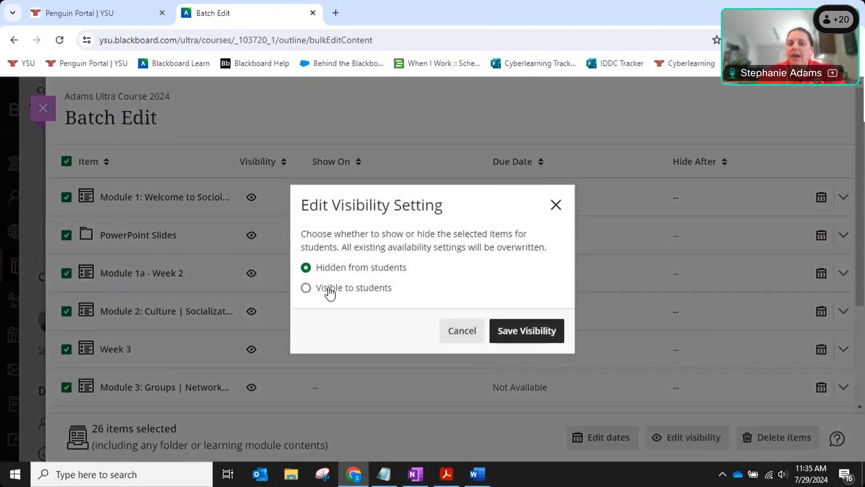
left_click(330, 293)
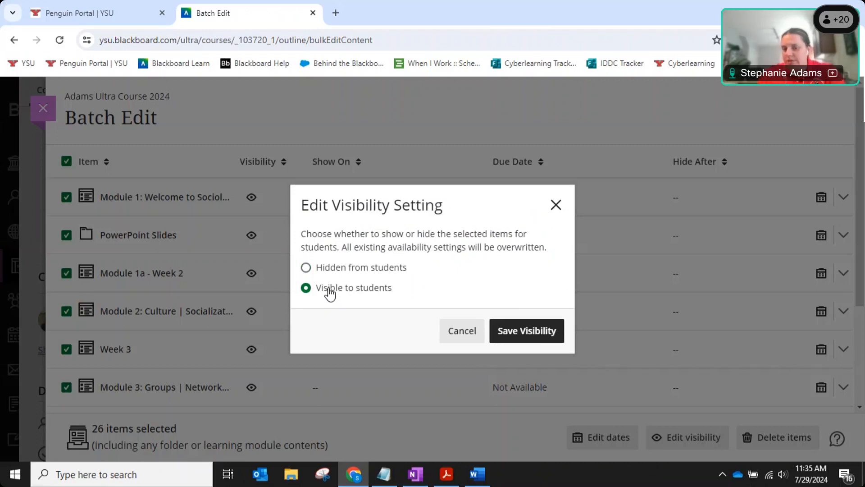
left_click(547, 335)
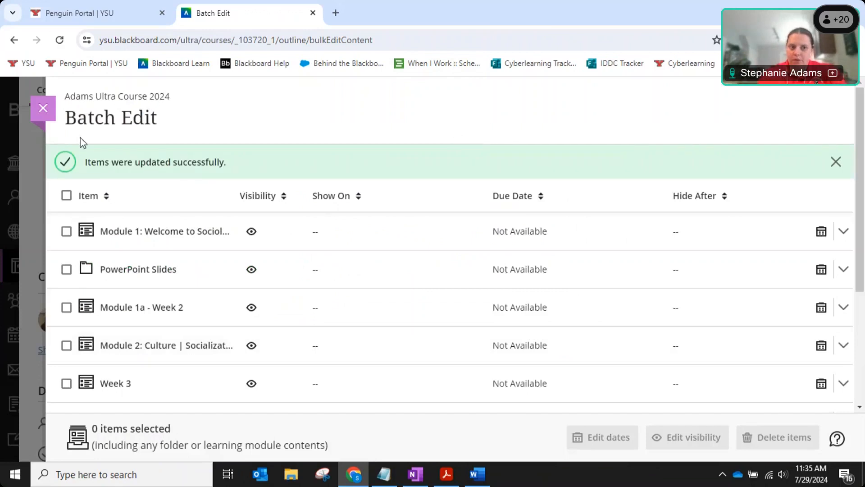
left_click(44, 110)
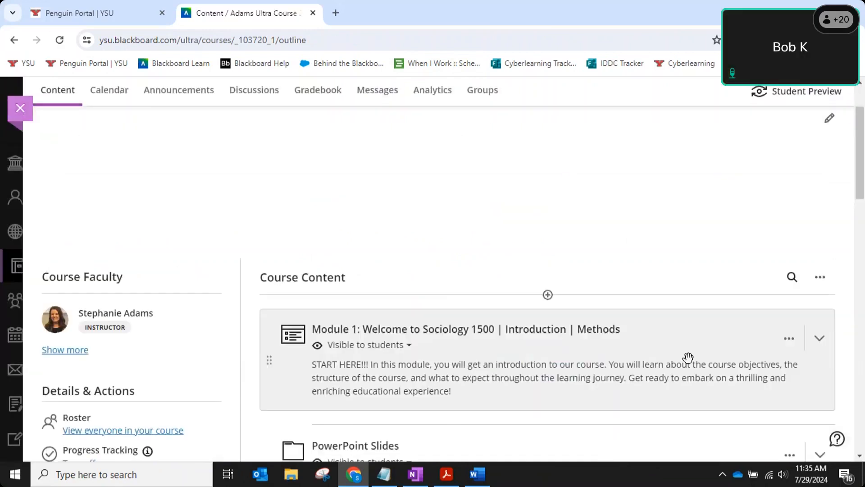
Expand Module 1a in the course outline, dismissing its visibility menu along the way.
left_click_drag(860, 150, 863, 207)
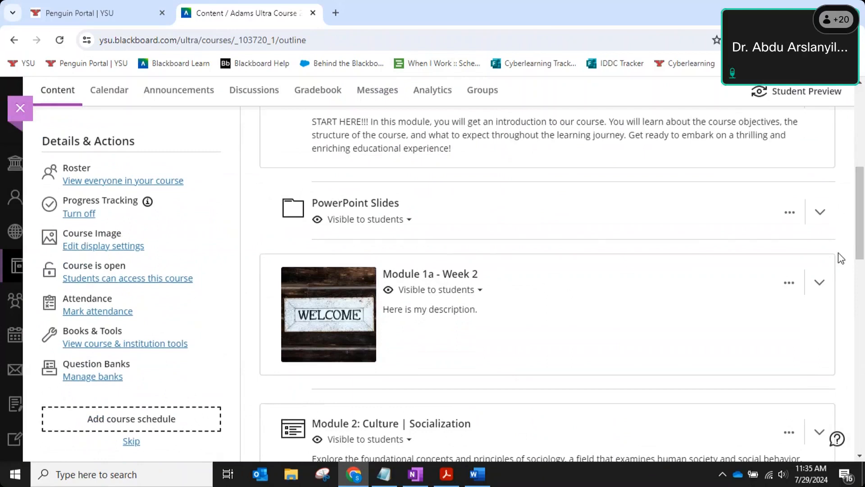
scroll(838, 253, "down", 3)
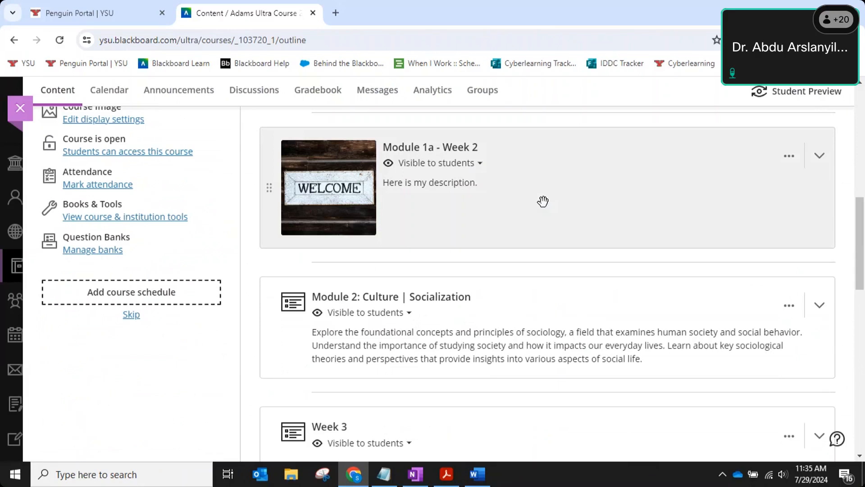
left_click(543, 201)
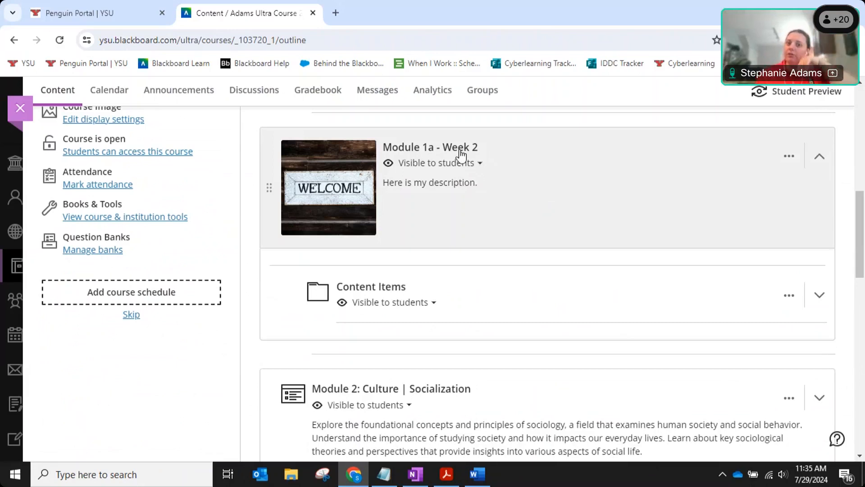
scroll(467, 164, "up", 3)
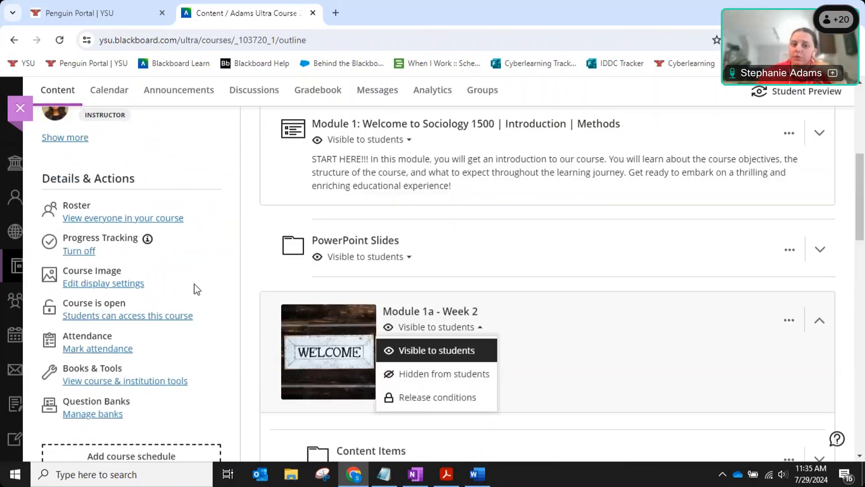
left_click(602, 330)
scroll(602, 323, "down", 3)
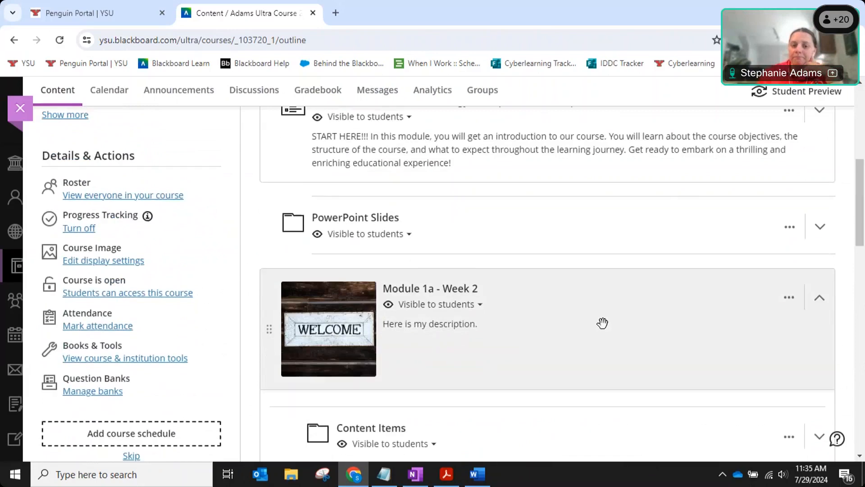
left_click(585, 250)
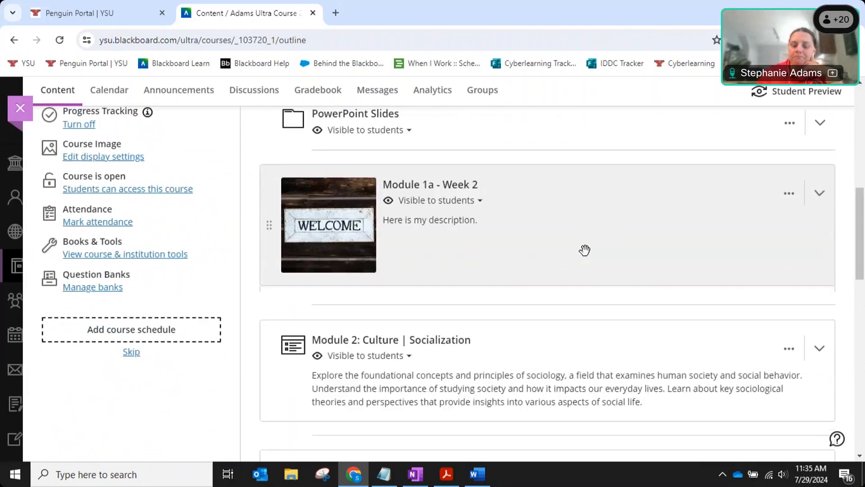
mouse_move(861, 258)
left_mouse_down()
mouse_move(860, 284)
mouse_move(861, 239)
mouse_move(860, 267)
left_mouse_up()
Expand Module 1a's Content Items folder and open the Syllabus & Schedule document.
left_click(504, 189)
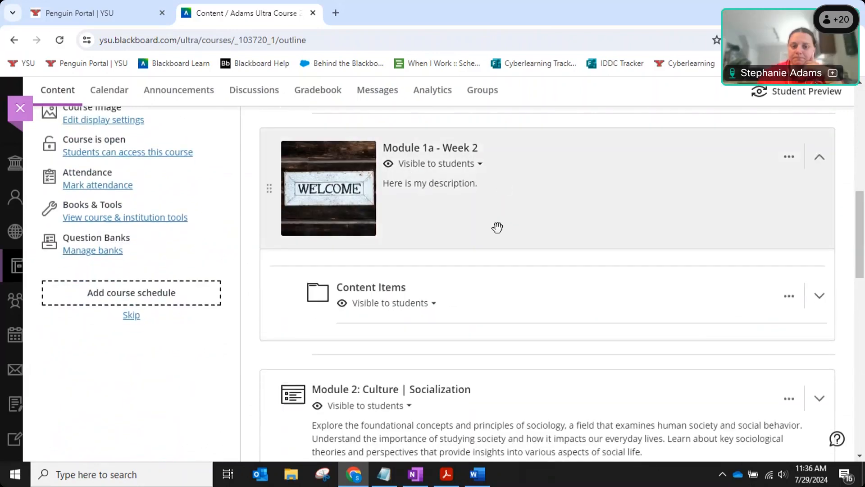
left_click(667, 273)
scroll(671, 257, "down", 2)
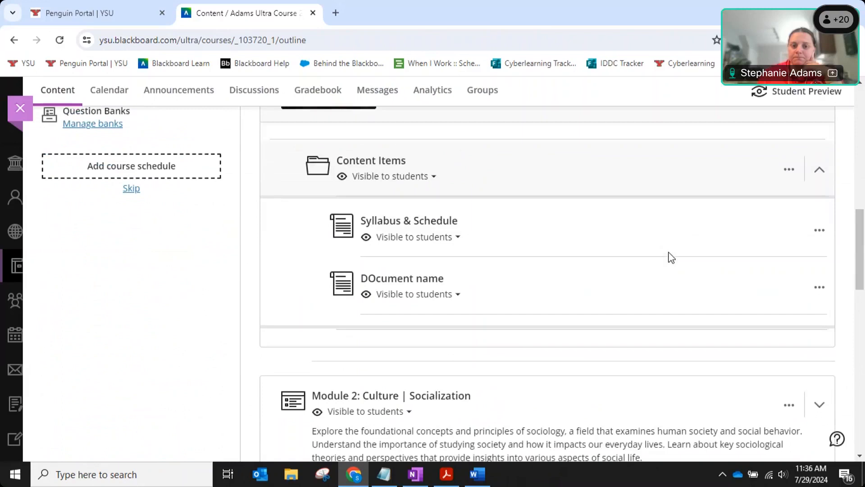
left_click_drag(860, 245, 862, 241)
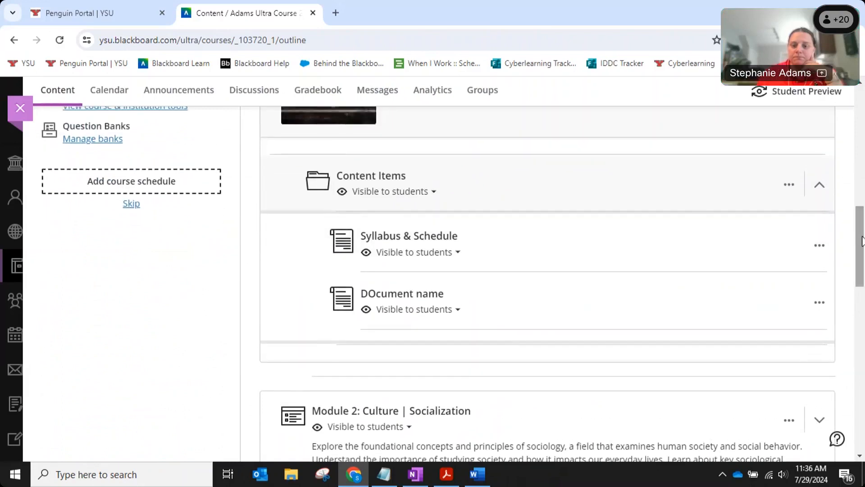
left_click(413, 246)
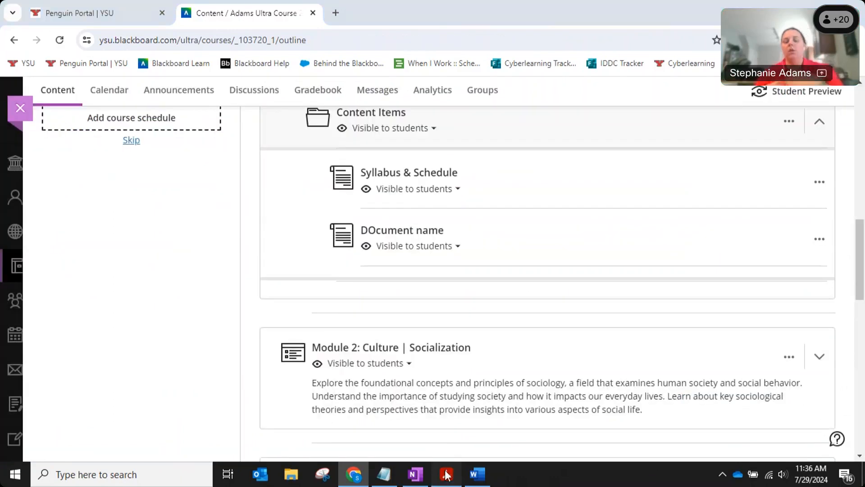
Bring the Adobe Acrobat Training Objectives slides to the front.
left_click(446, 475)
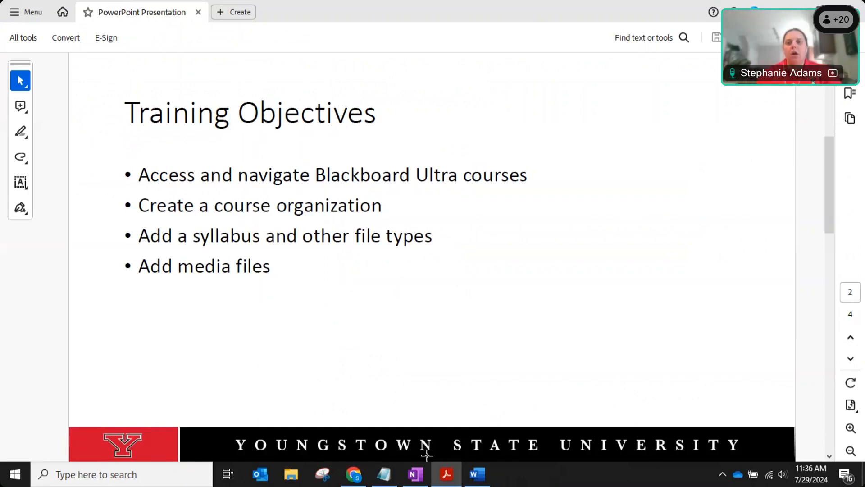
Switch from Acrobat back to the Blackboard course outline in Chrome.
left_click(481, 23)
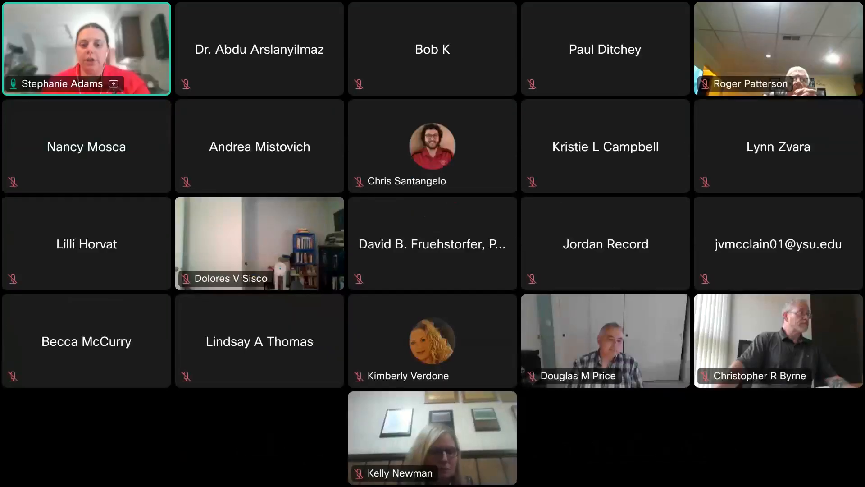
left_click(481, 16)
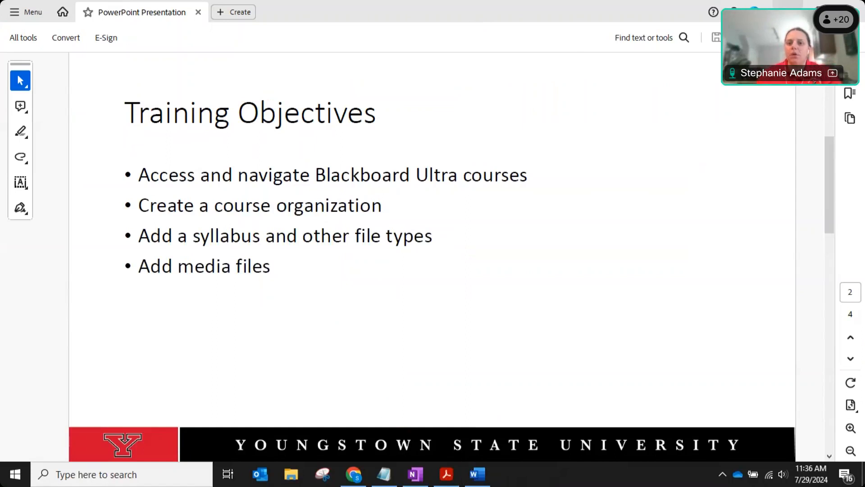
key("alt+Tab")
left_click(459, 178)
mouse_move(542, 215)
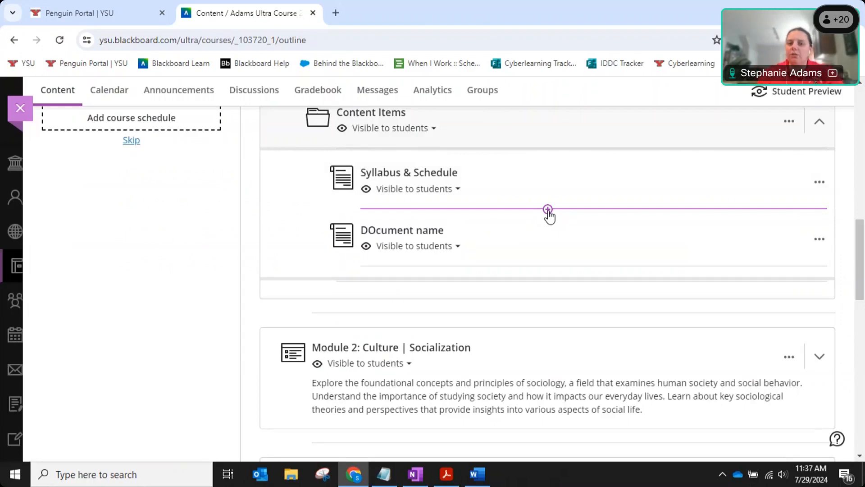
Open Syllabus & Schedule to check it, then close it to the outline.
left_click(440, 175)
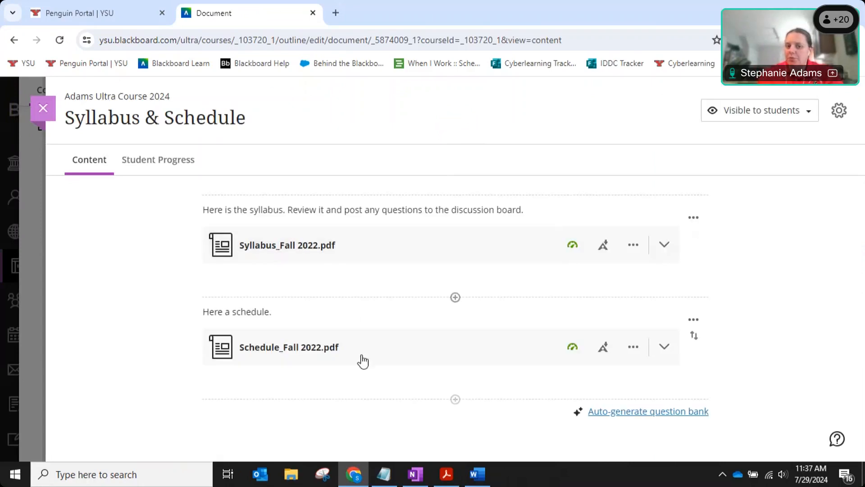
left_click(455, 400)
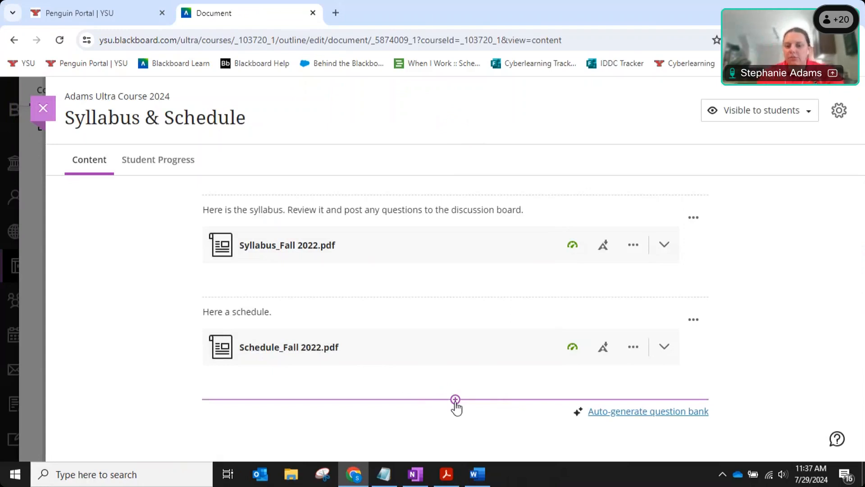
left_click(43, 108)
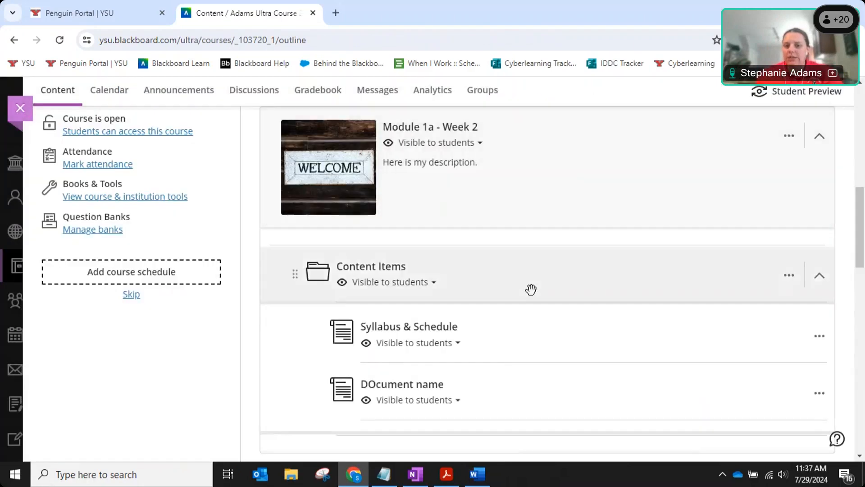
Create a new document directly after Syllabus & Schedule.
left_click(549, 238)
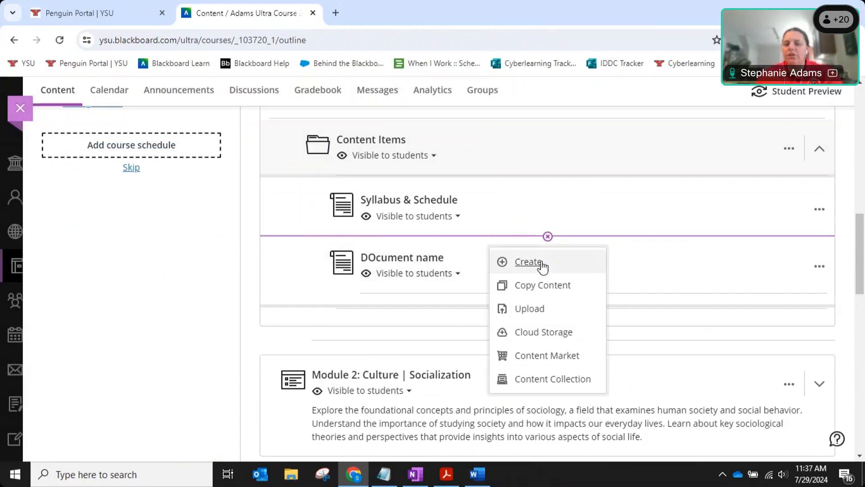
left_click(543, 263)
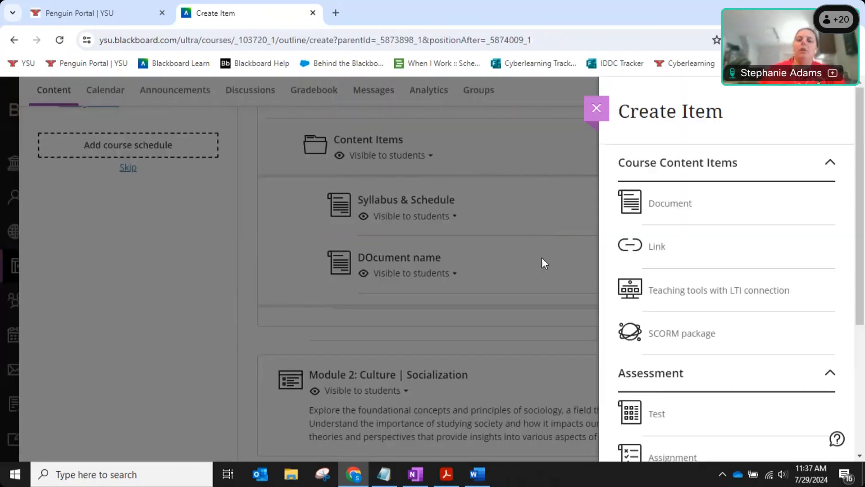
left_click(680, 215)
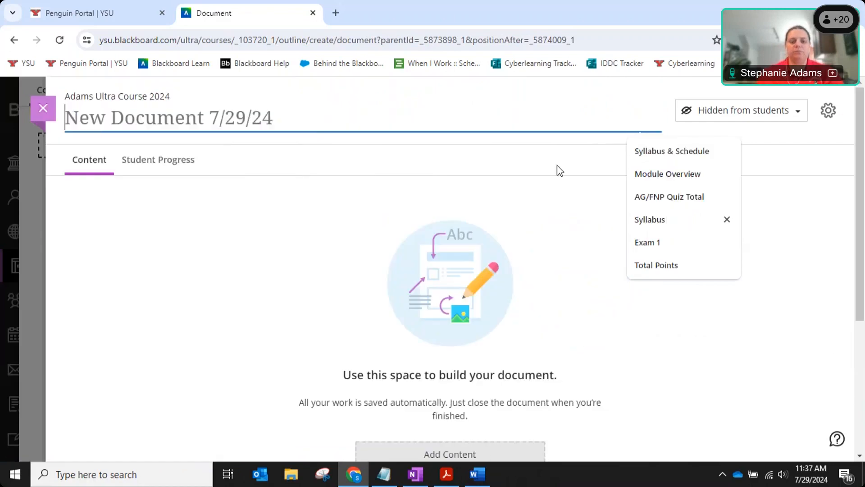
Title the document 'Video link example' and make it visible to students.
type("Video link e")
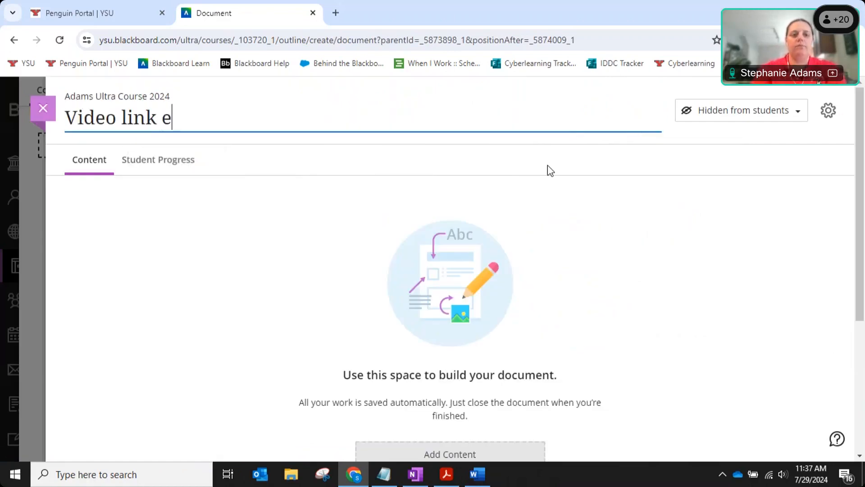
type("xample")
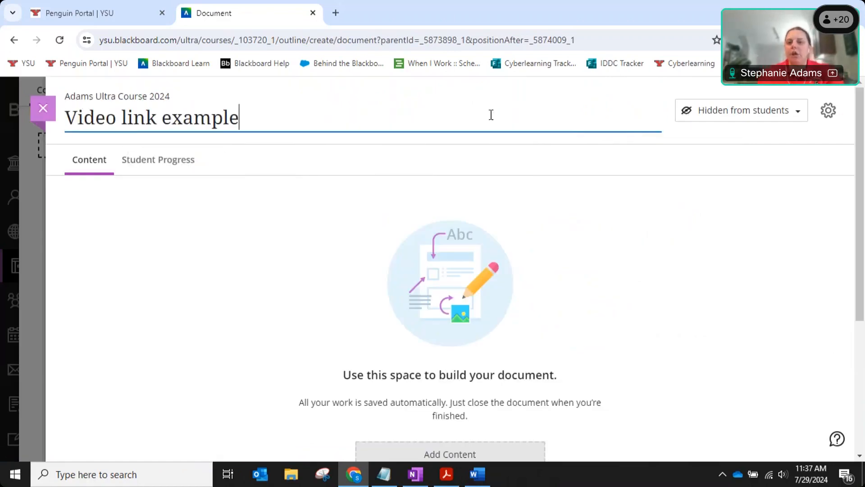
left_click(746, 118)
left_click(730, 134)
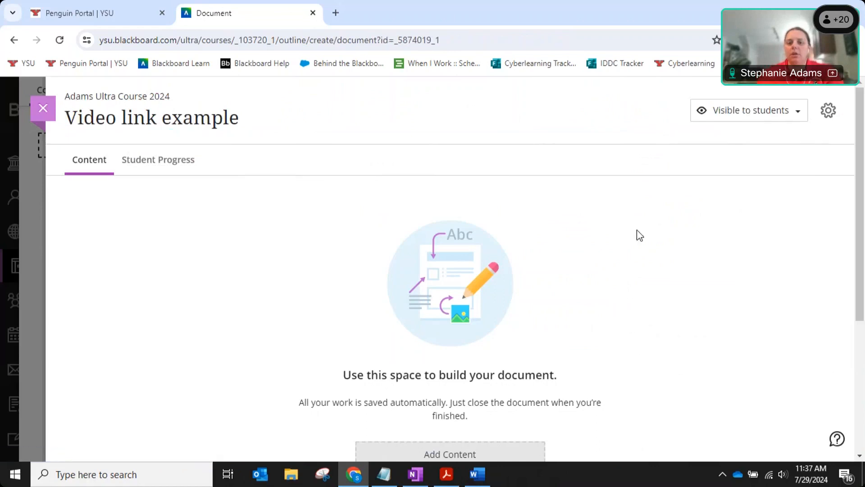
scroll(420, 280, "down", 1)
Search YouTube with the pasted URL and embed 'The Power of Words' in the document.
left_click(434, 390)
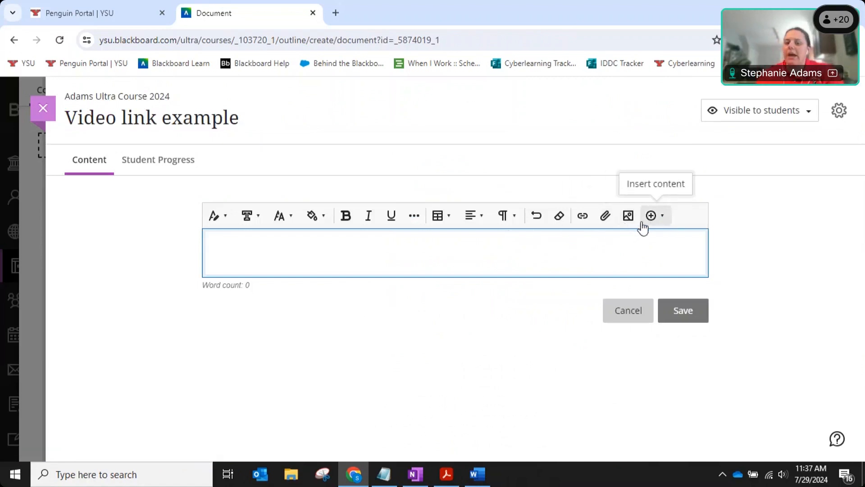
left_click(662, 224)
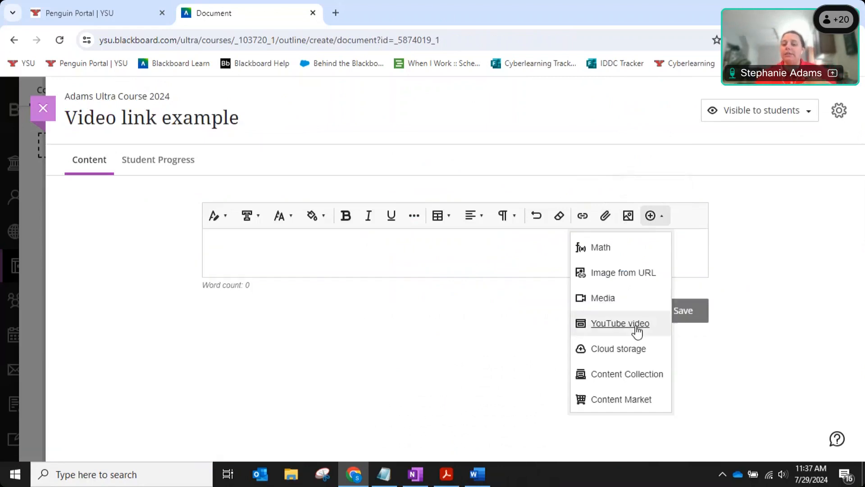
left_click(620, 324)
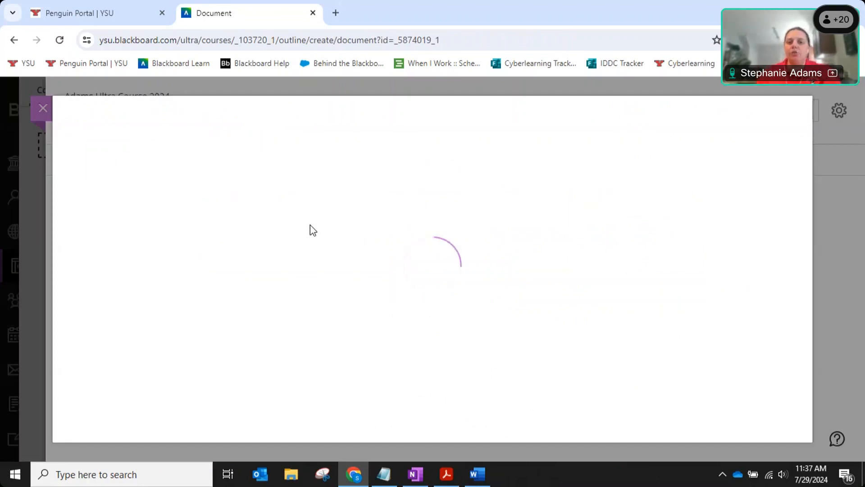
left_click(263, 162)
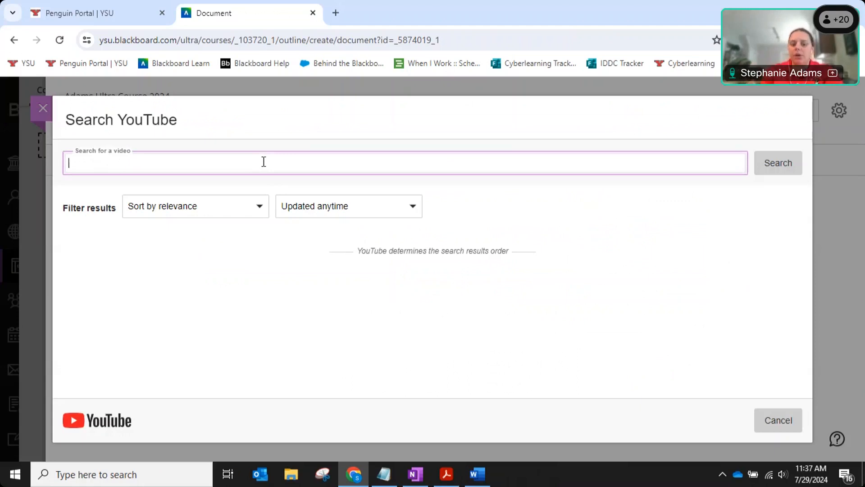
type("https://www.youtube.com/watch?v=Hzgzim5m7oU")
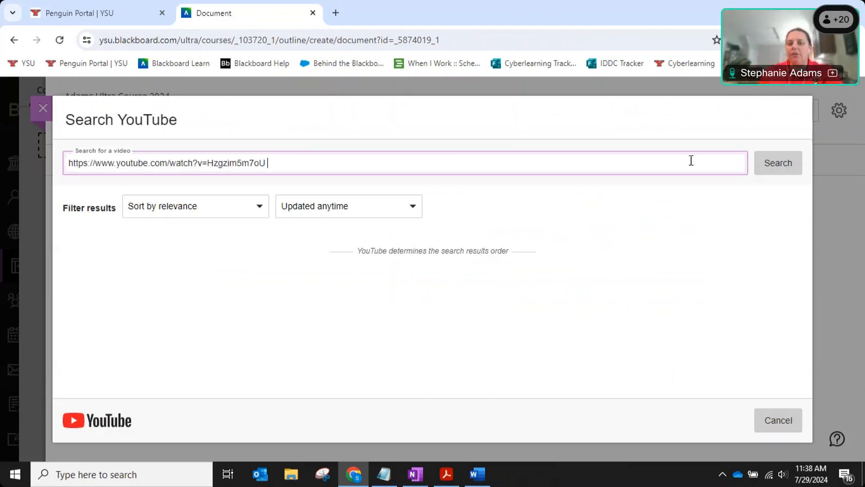
left_click(769, 171)
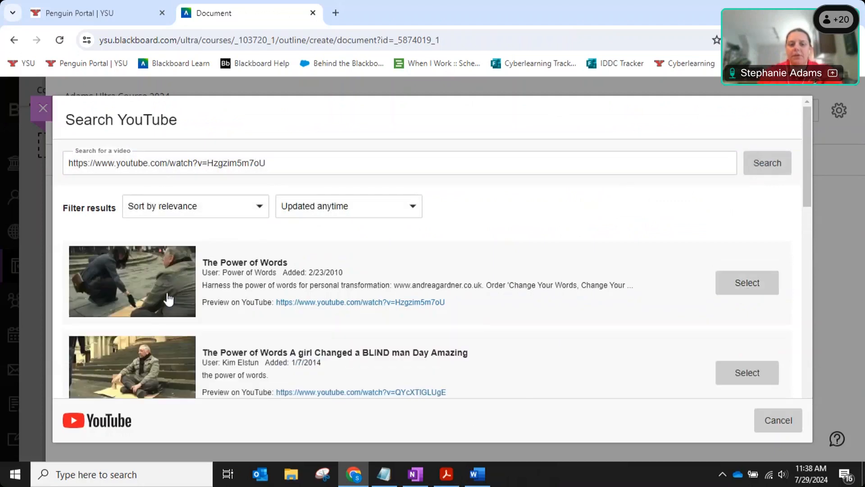
left_click(755, 280)
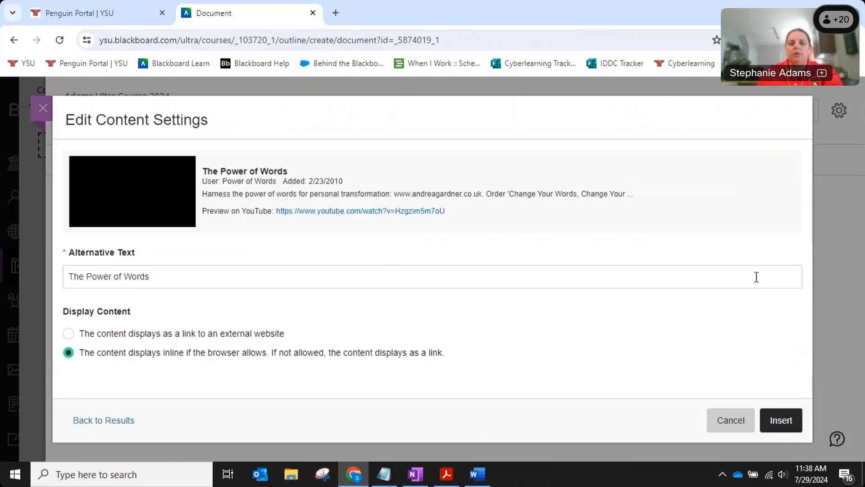
left_click(784, 420)
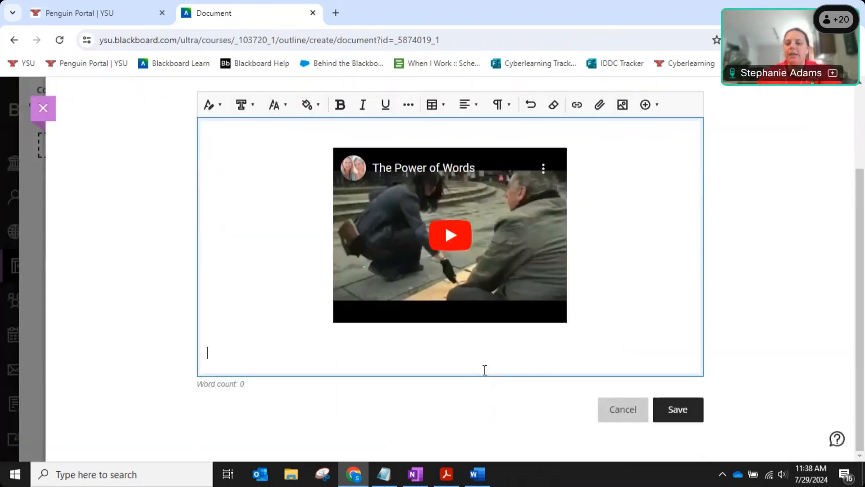
Save the video, then add a text block above it: 'context about the video. instructions to with the video.' plus 'important point.'.
left_click(678, 410)
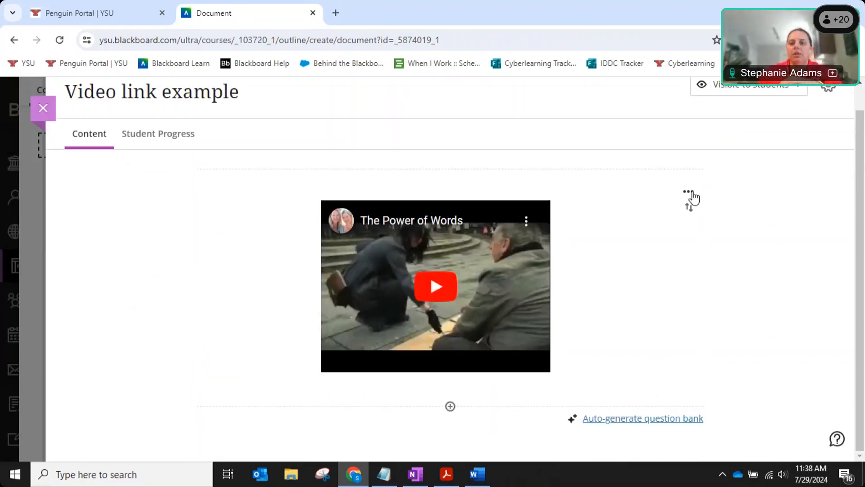
left_click(450, 169)
left_click(425, 188)
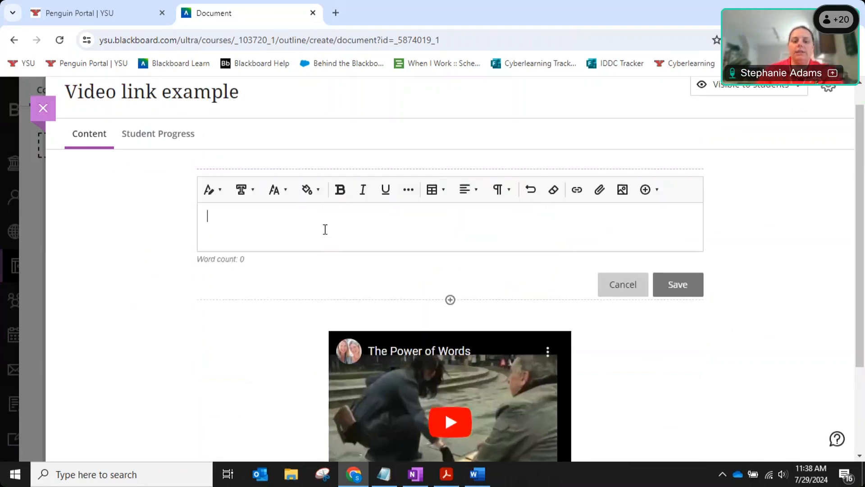
type("context ab")
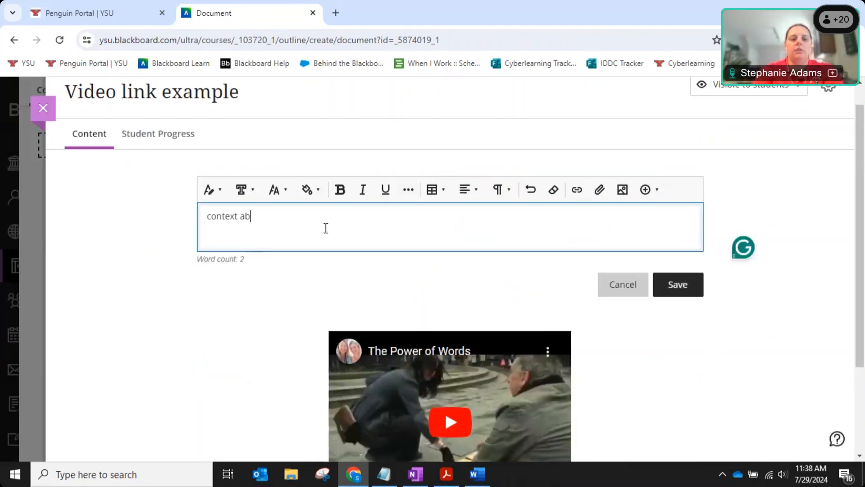
type("out the video. instruct")
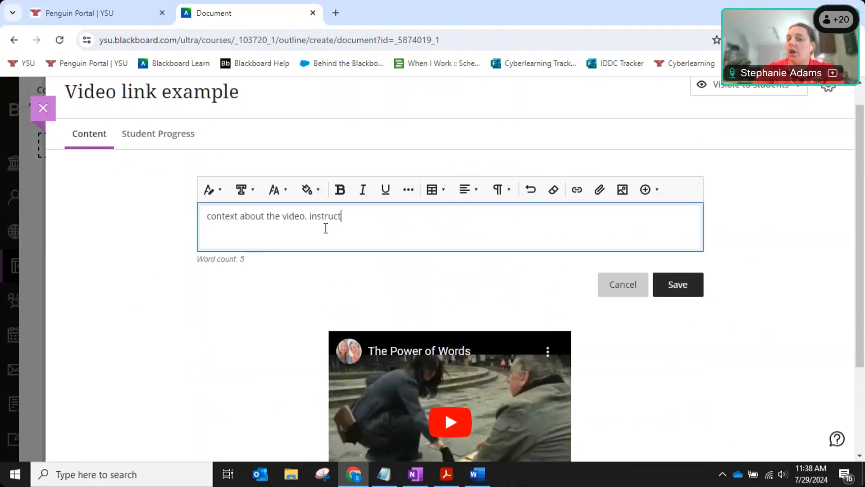
type("ions to with the video.")
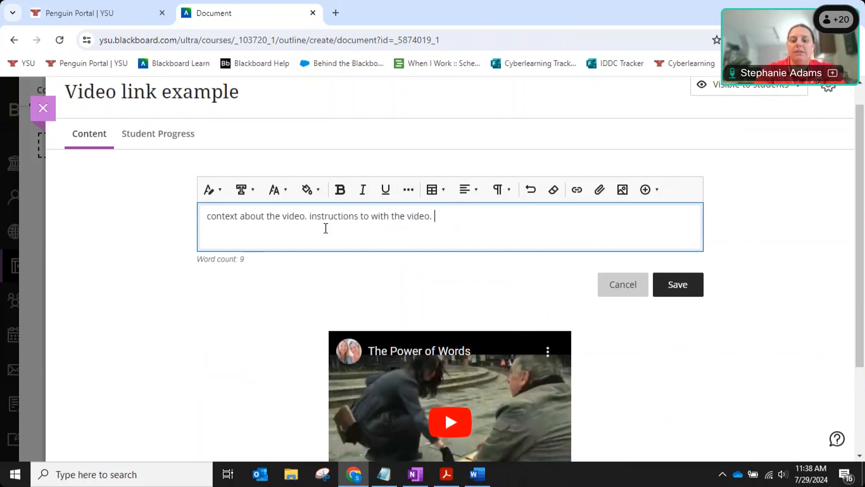
key("Return")
type("im")
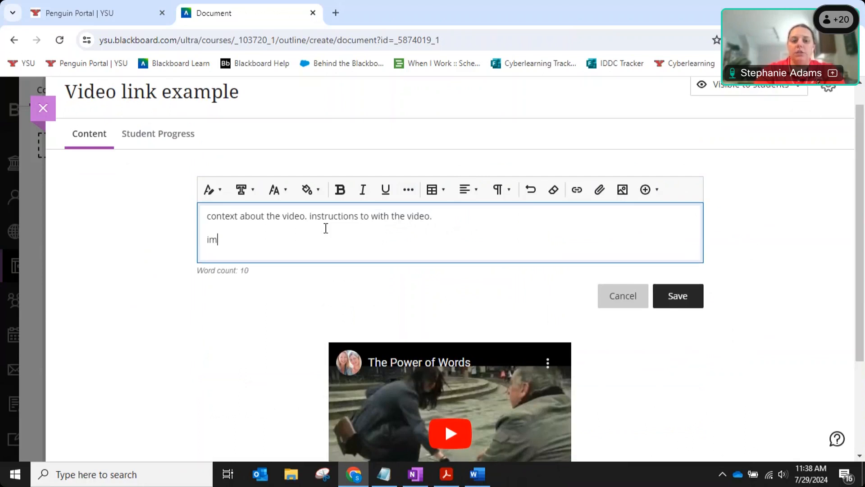
type("portant")
key("BackSpace")
type("nt point.")
left_click(683, 310)
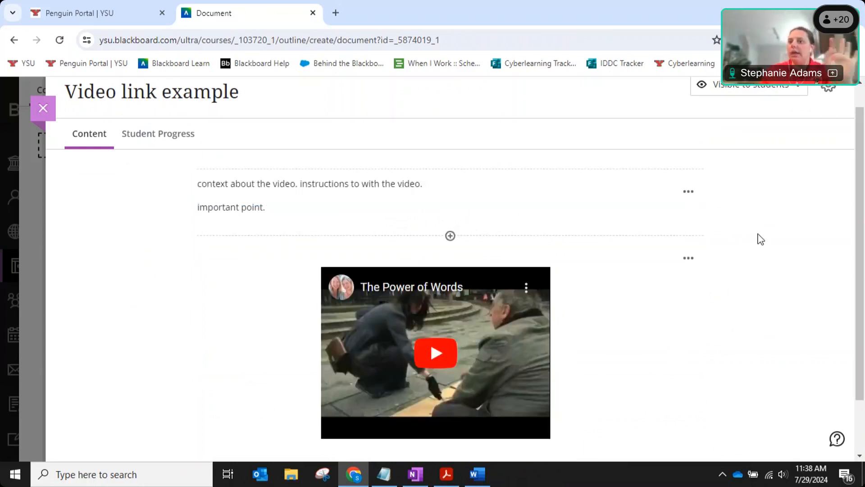
Scroll through the document to review the new text block and embedded video.
scroll(820, 212, "down", 1)
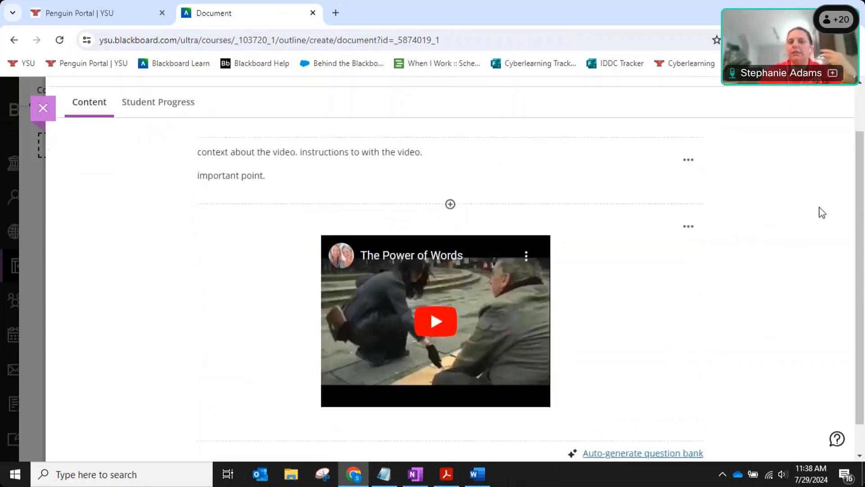
scroll(822, 213, "down", 1)
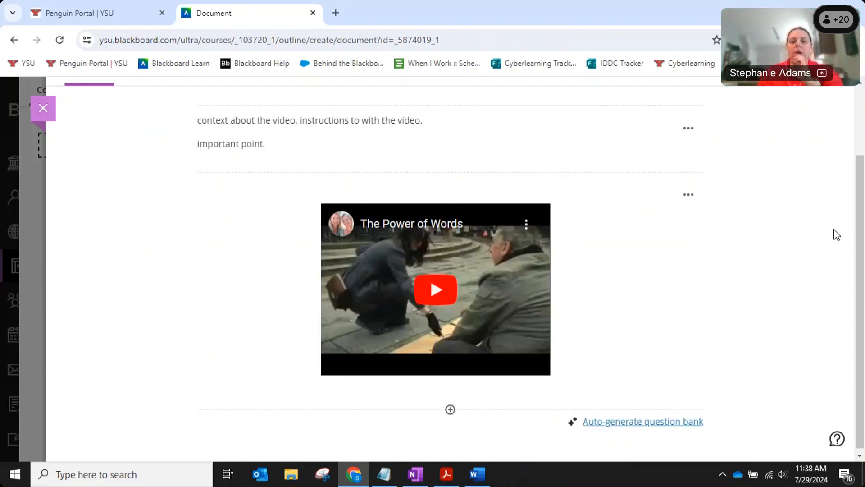
scroll(791, 222, "down", 1)
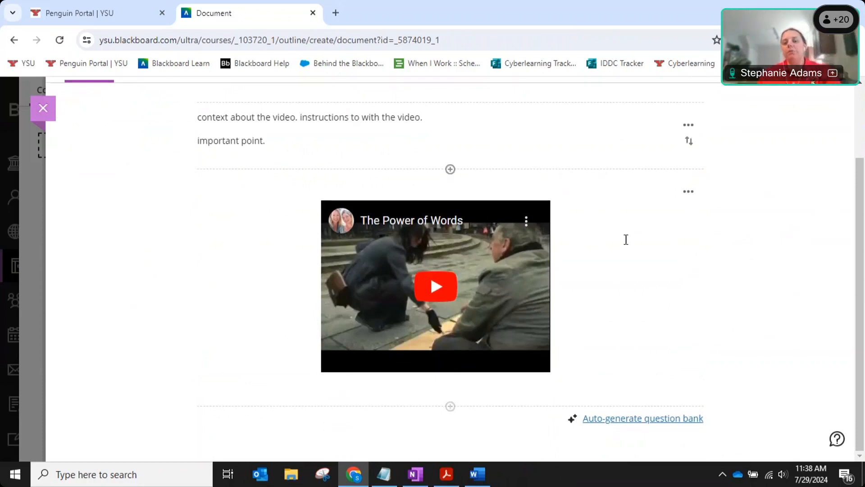
left_click(245, 120)
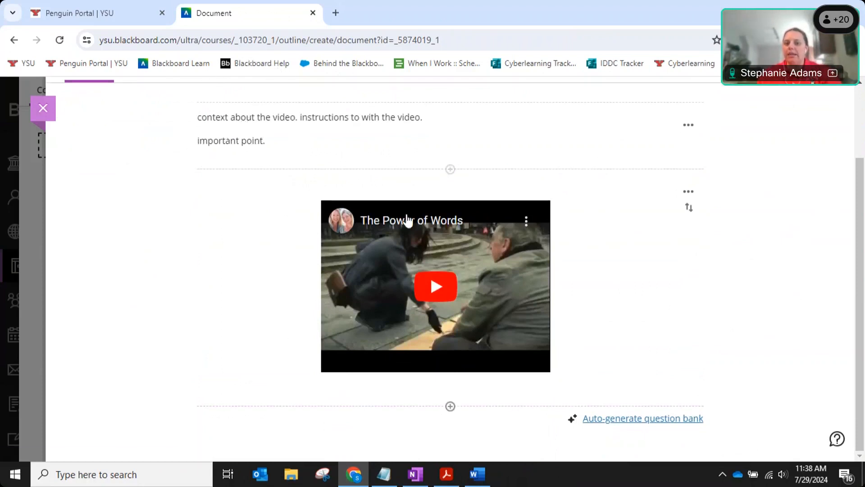
left_click(451, 411)
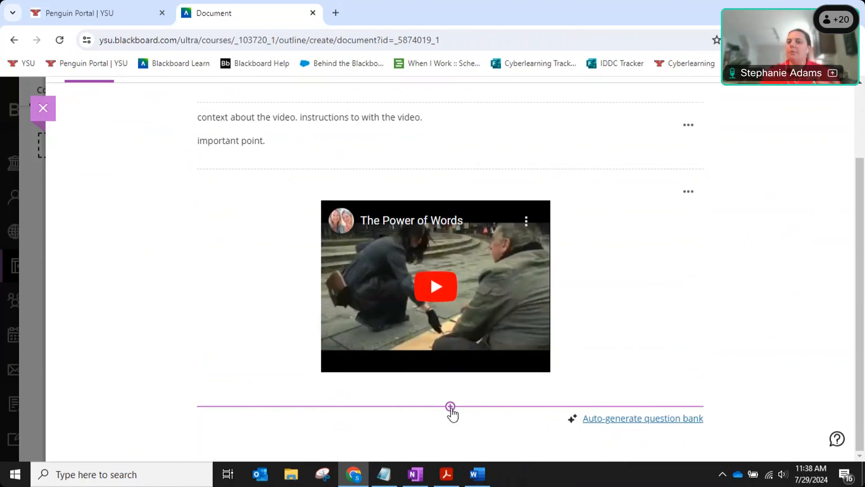
scroll(782, 280, "up", 2)
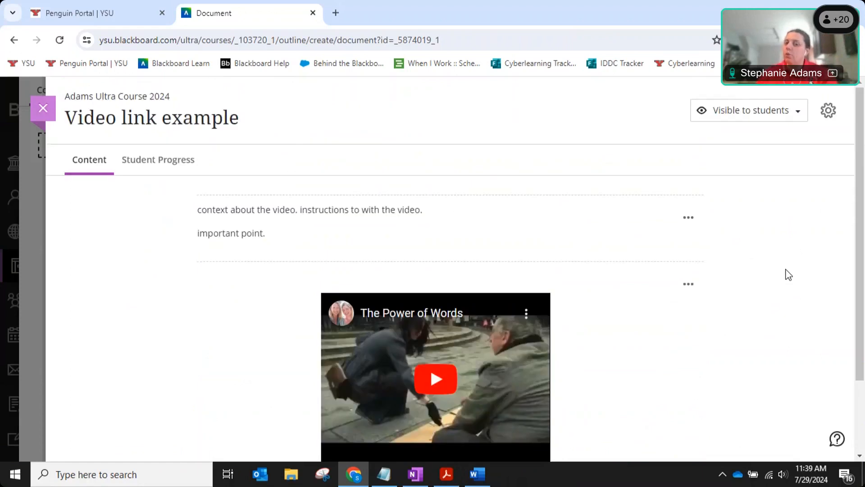
scroll(788, 274, "down", 1)
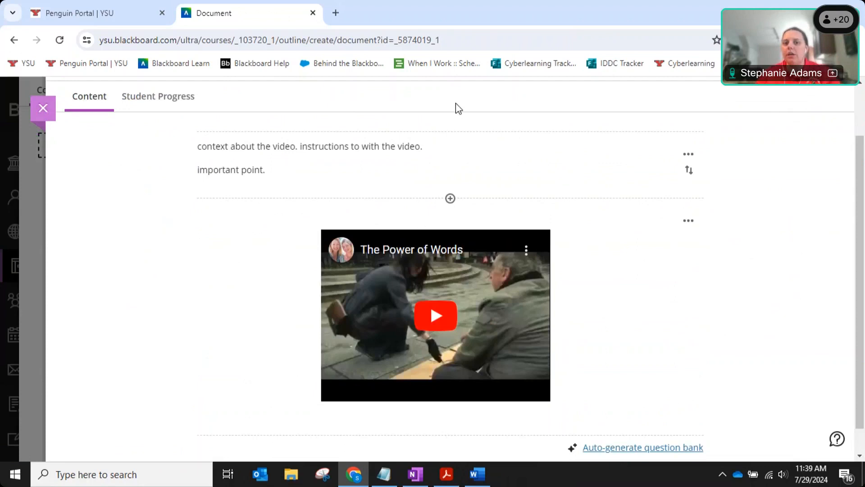
left_click(451, 132)
left_click(450, 151)
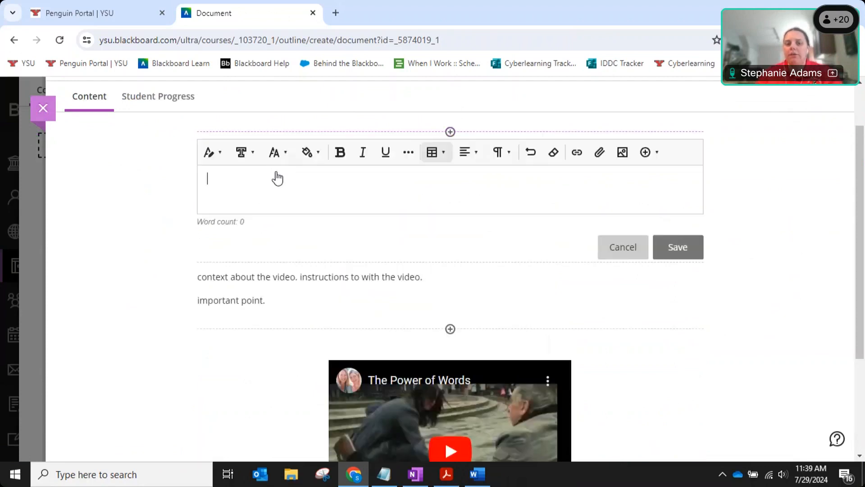
left_click(654, 156)
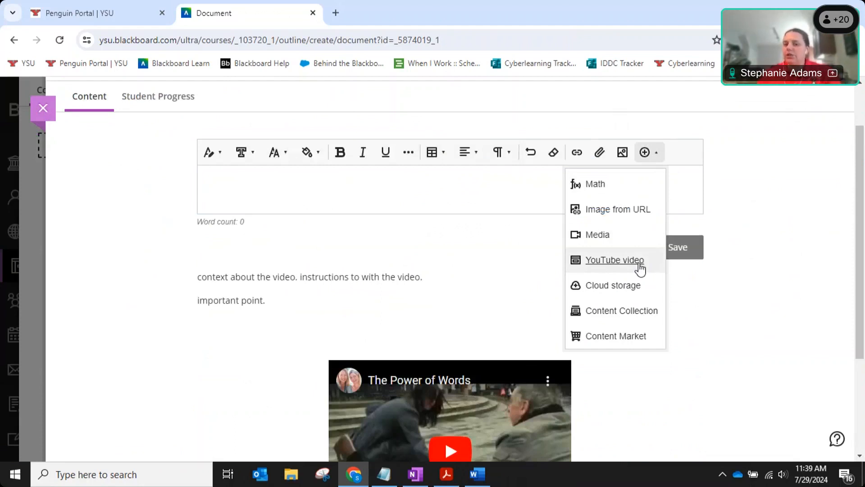
left_click(596, 238)
type("https://www.youtube.com/watch?v=Hzgzim5m7oU")
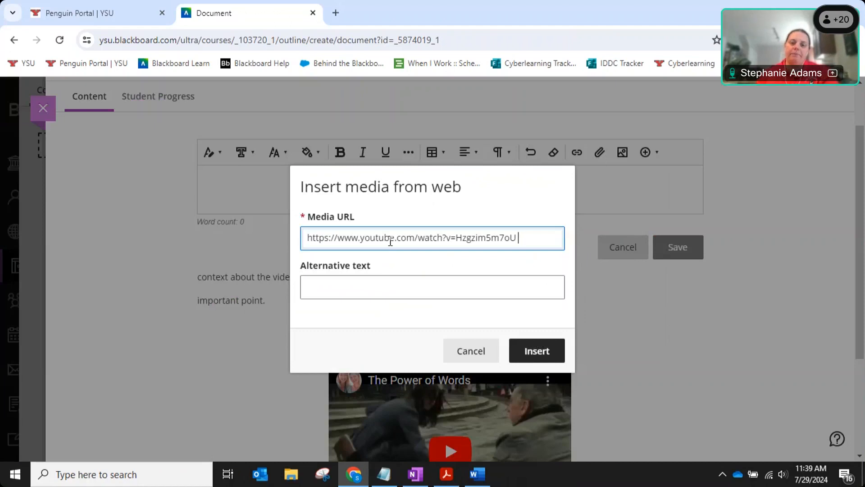
left_click(478, 360)
left_click(622, 248)
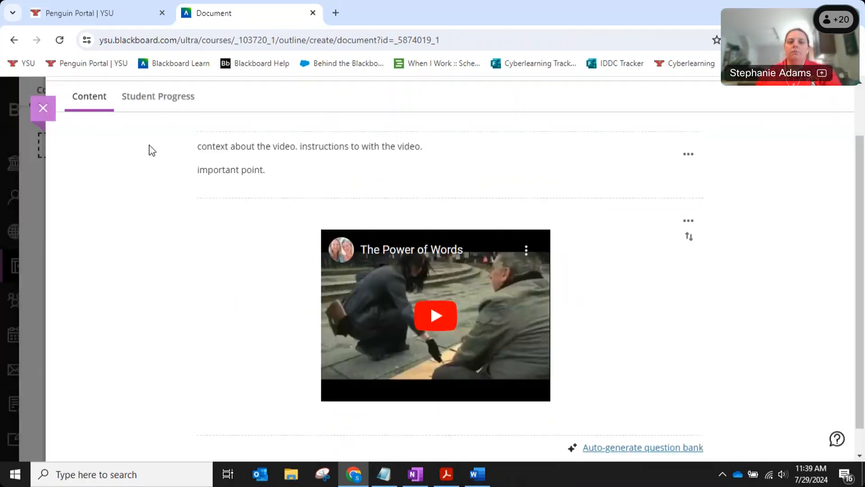
left_click(45, 110)
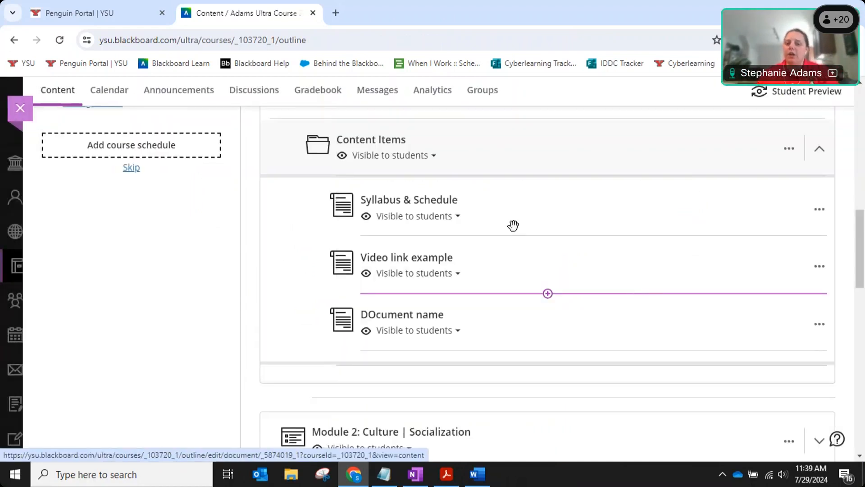
Create a new Link item placed after Video link example in Content Items.
left_click(548, 293)
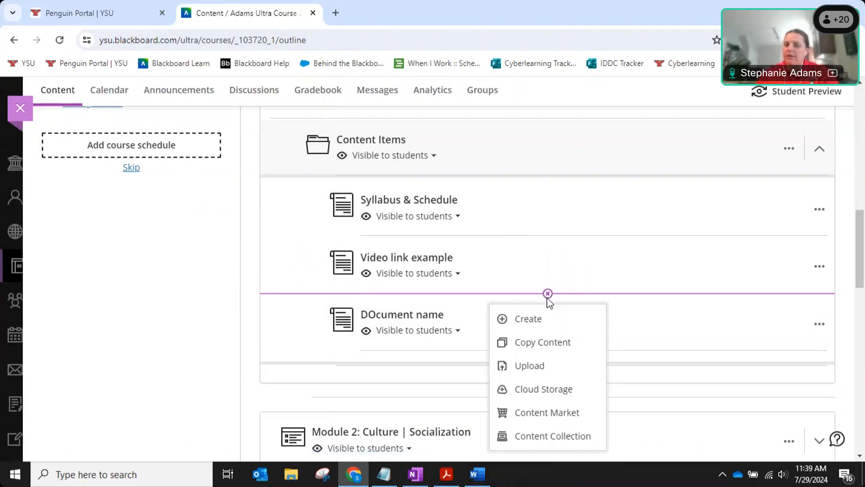
left_click(529, 320)
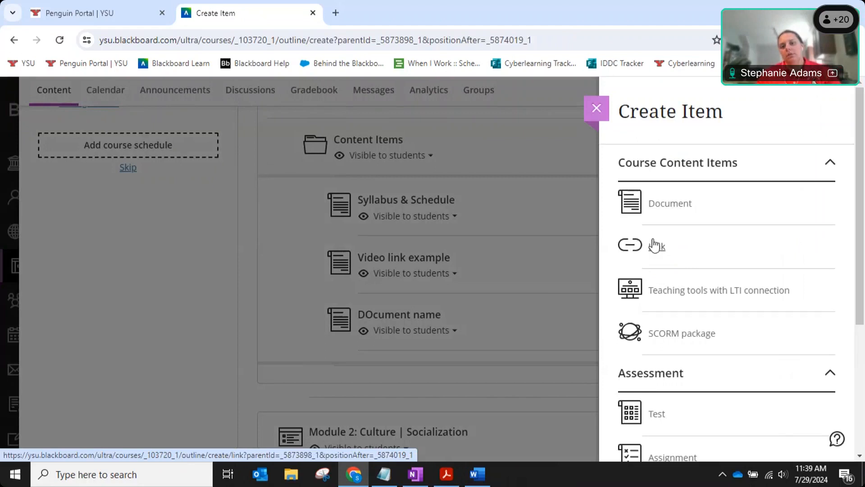
left_click(59, 39)
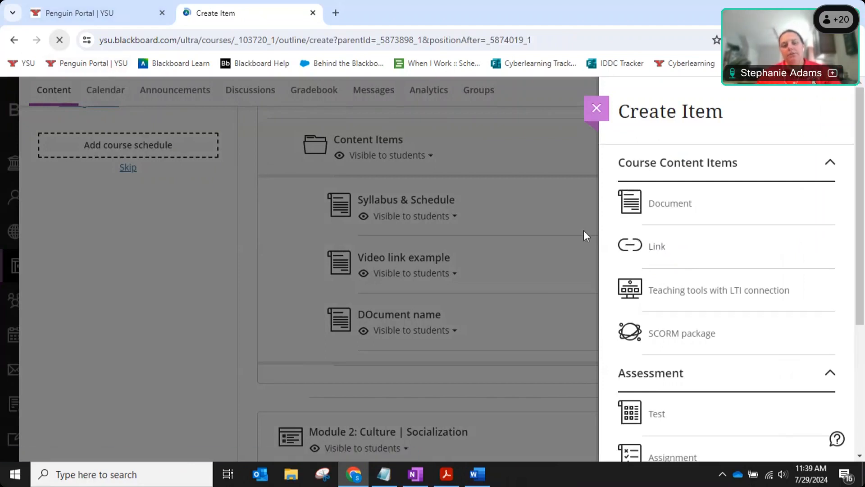
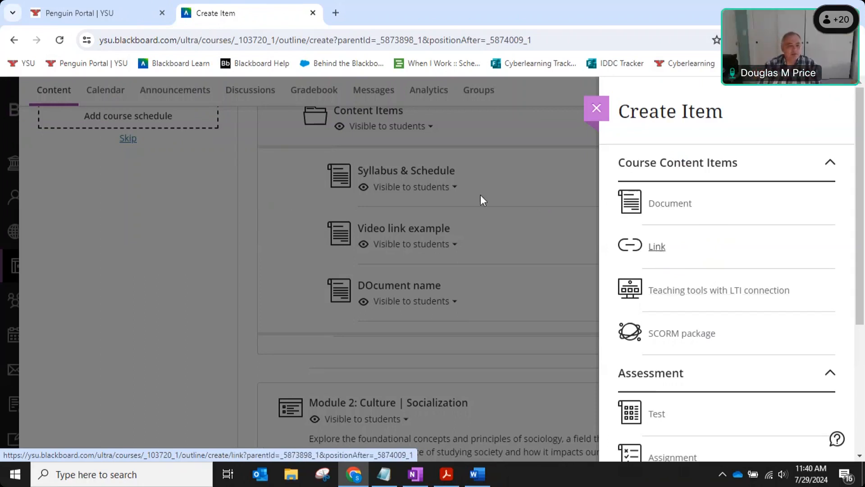
Close the Create Item panel, then start a Link item below the document via plus > Create.
left_click(245, 172)
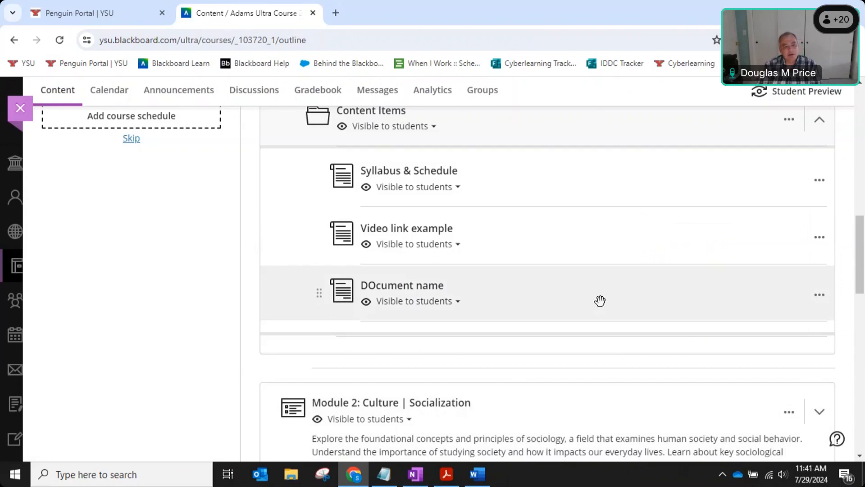
mouse_move(550, 272)
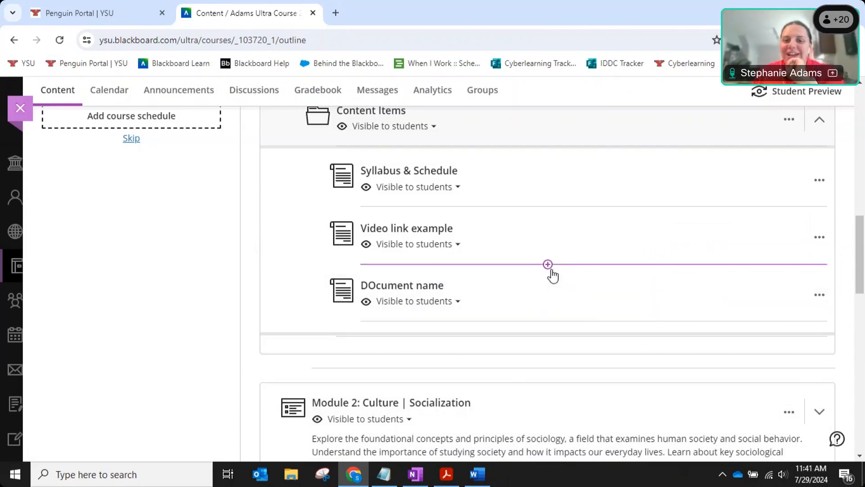
left_click(548, 322)
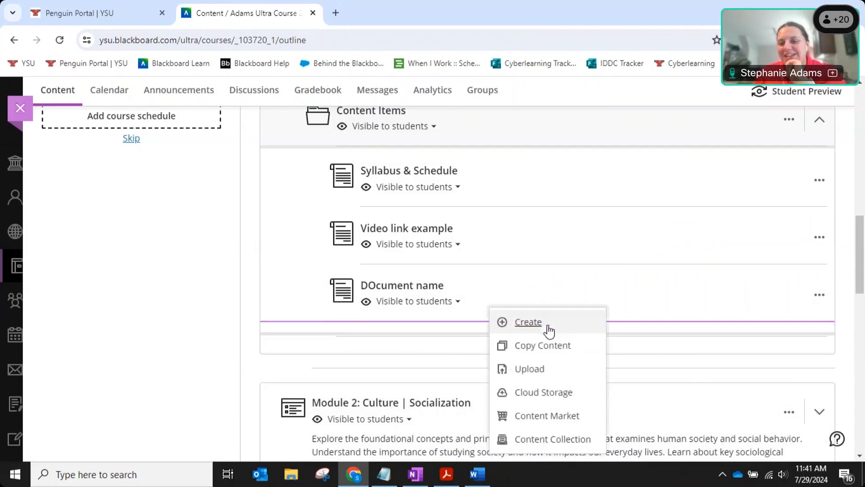
left_click(536, 325)
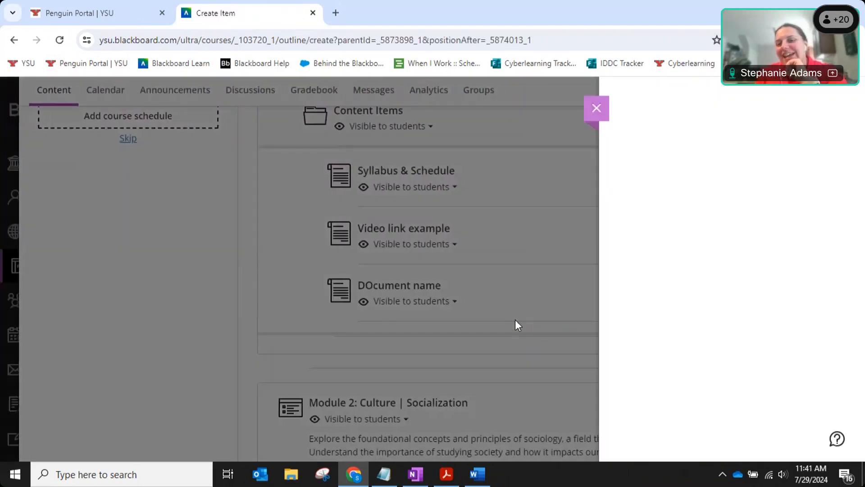
left_click(656, 253)
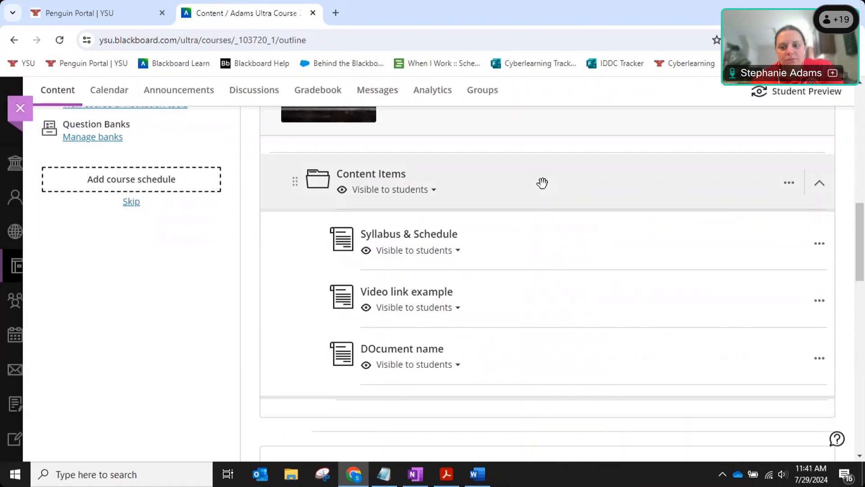
Collapse the Content Items folder and the Module 1a - Week 2 module.
left_click(542, 183)
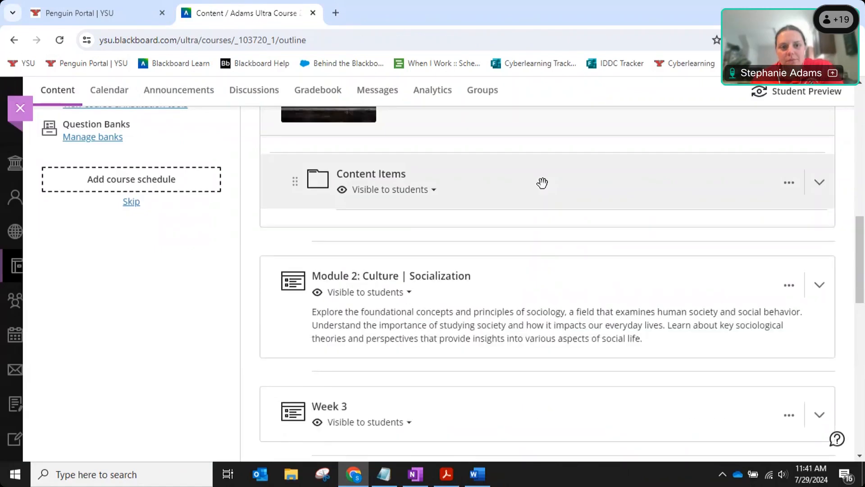
scroll(542, 182, "up", 3)
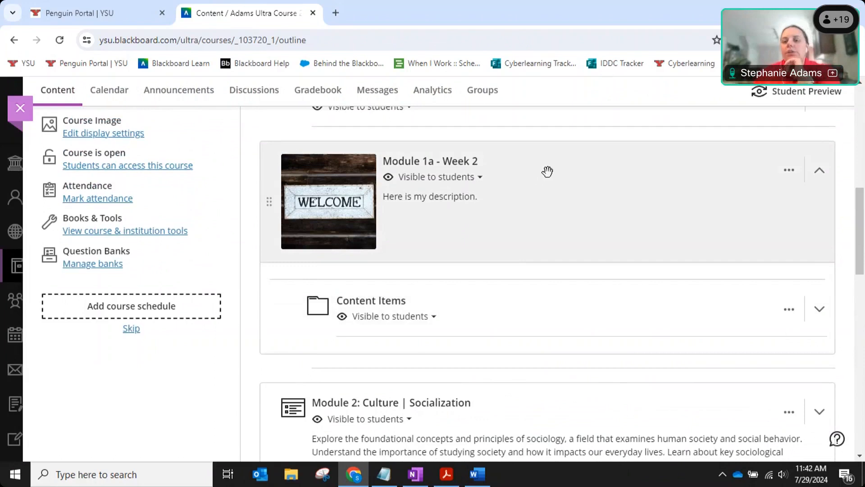
left_click(547, 171)
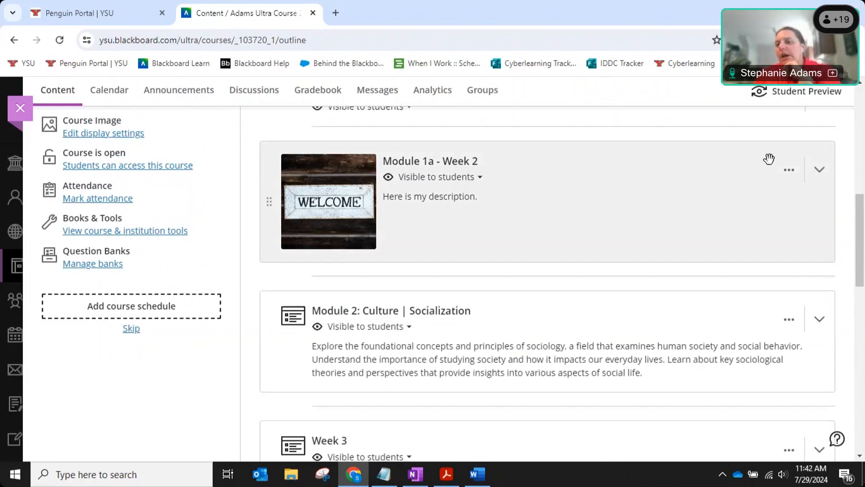
left_click(790, 173)
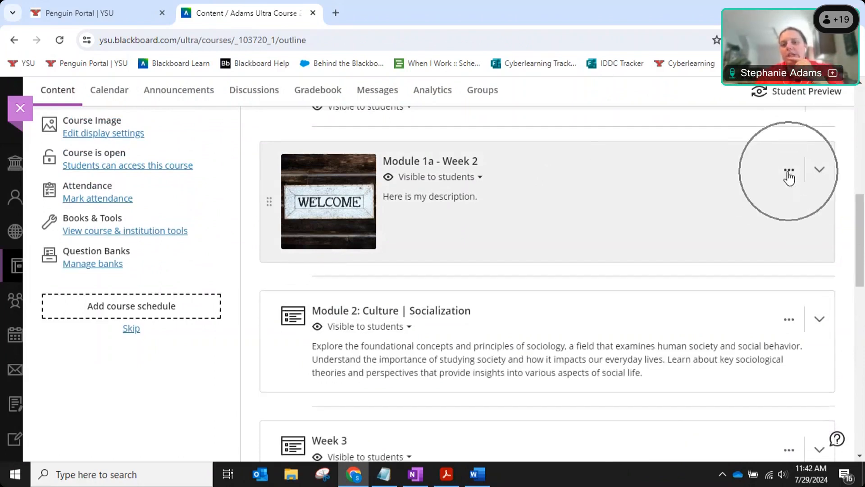
scroll(795, 262, "down", 1)
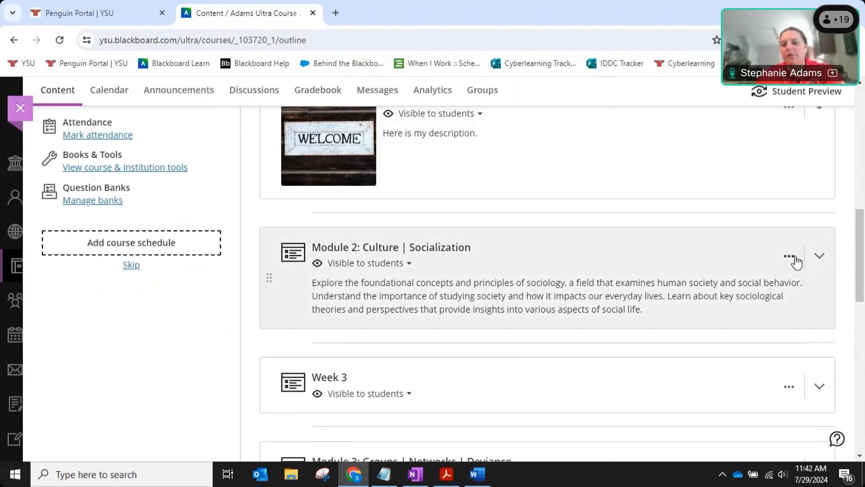
Open Module 2's settings for editing, then cancel without saving.
left_click(789, 260)
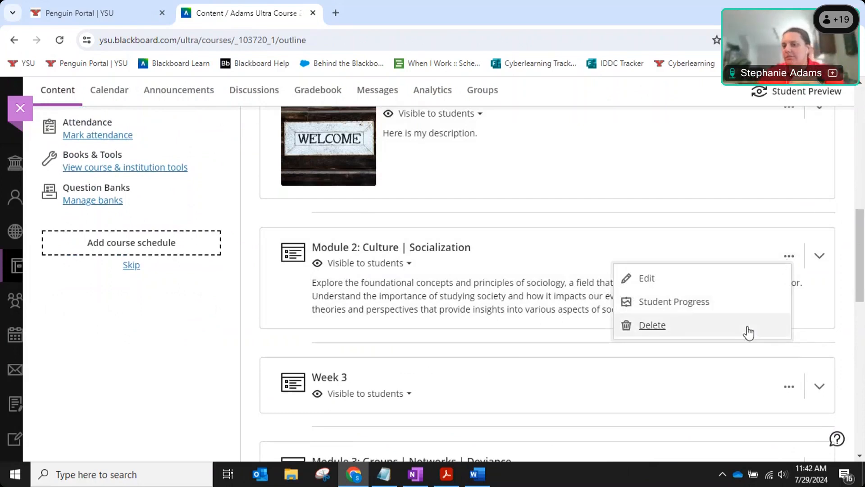
left_click(843, 255)
scroll(487, 215, "down", 1)
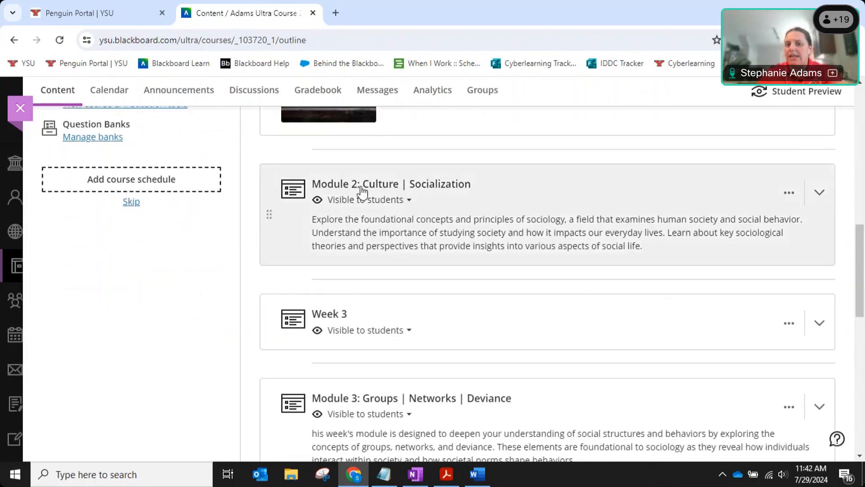
left_click(362, 192)
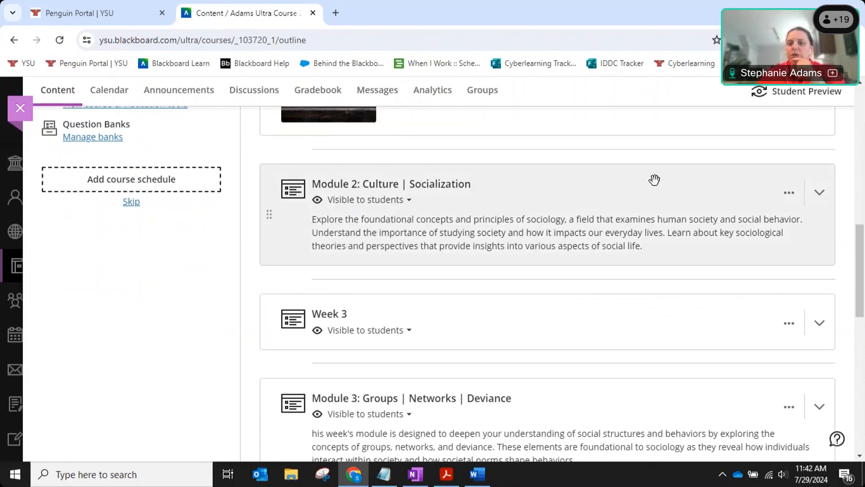
left_click(790, 194)
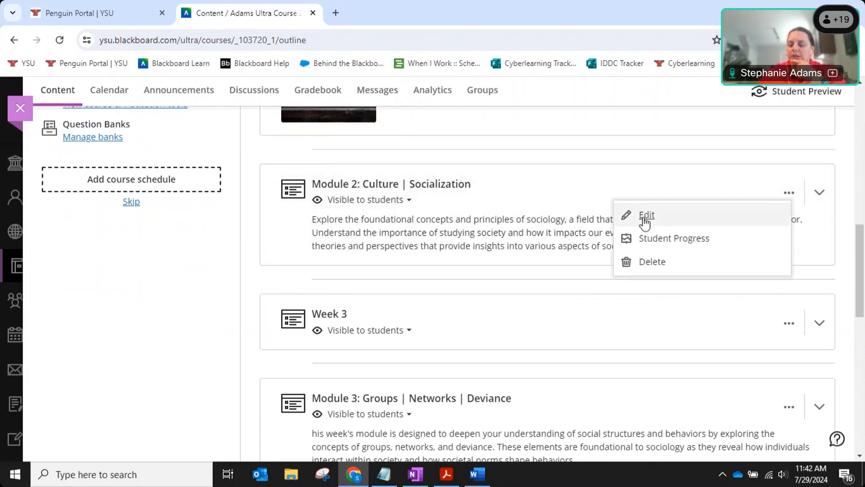
scroll(642, 216, "up", 1)
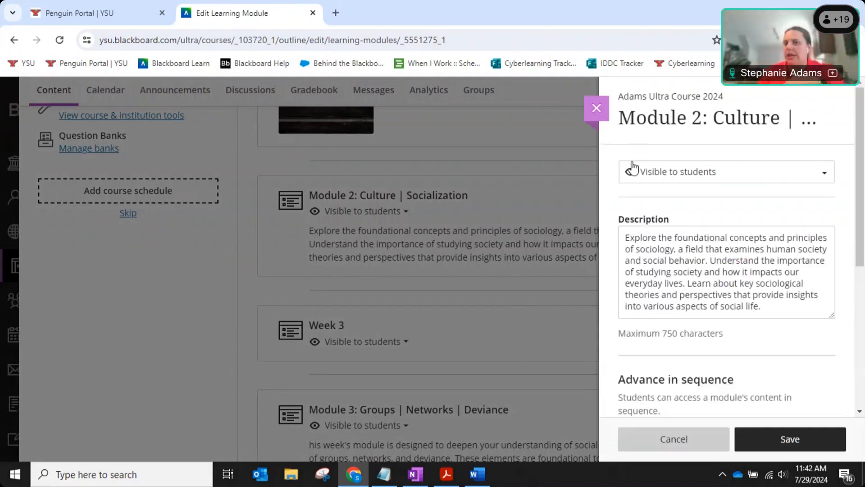
scroll(715, 316, "down", 4)
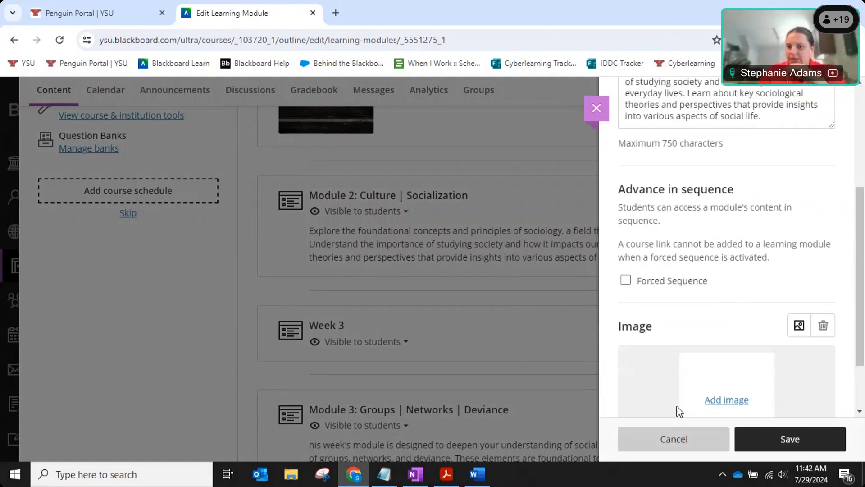
left_click(675, 438)
Expand Module 2: Culture | Socialization to show Reflective Journal and Module 2 Discussion.
left_click(789, 207)
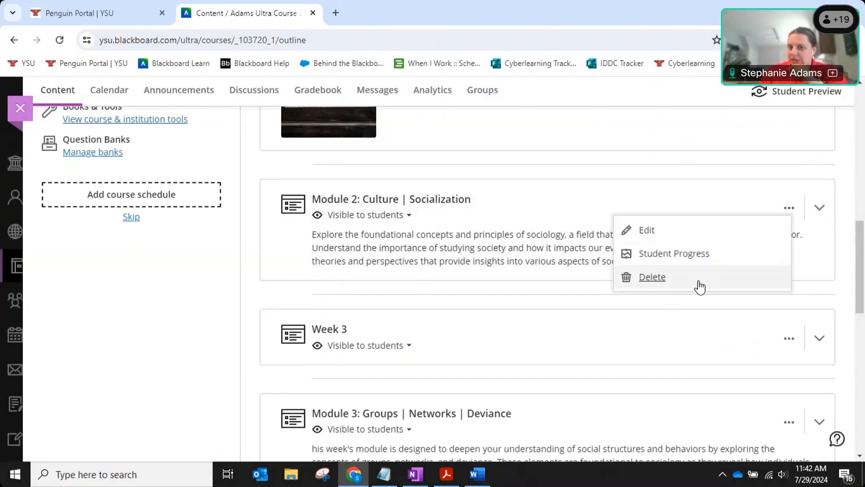
left_click(845, 225)
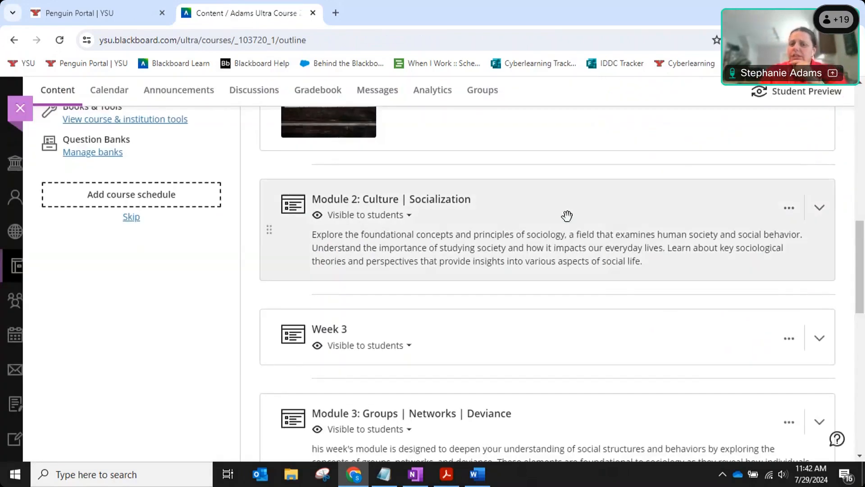
left_click(567, 215)
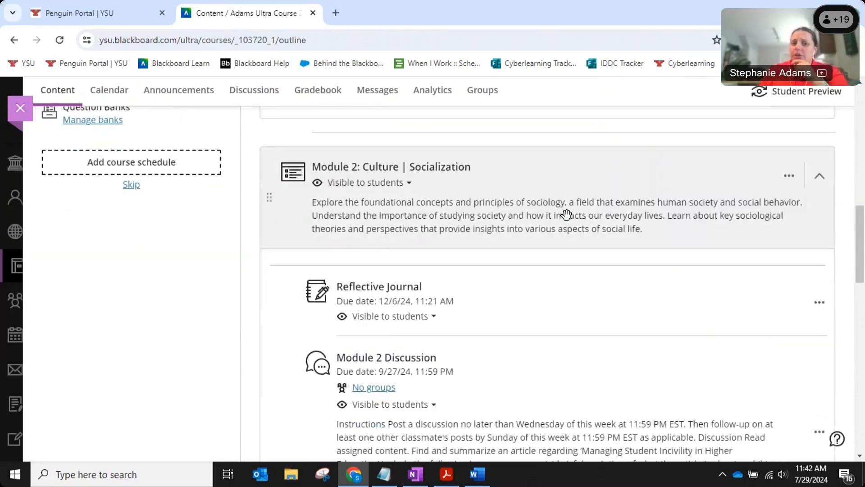
scroll(509, 146, "down", 3)
Open the Reflective Journal, start editing its prompt, cancel, and close it.
left_click(510, 146)
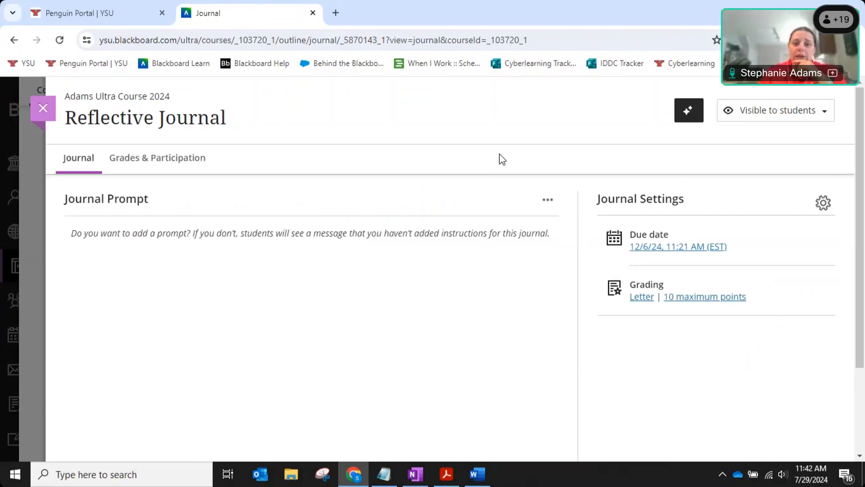
left_click(548, 202)
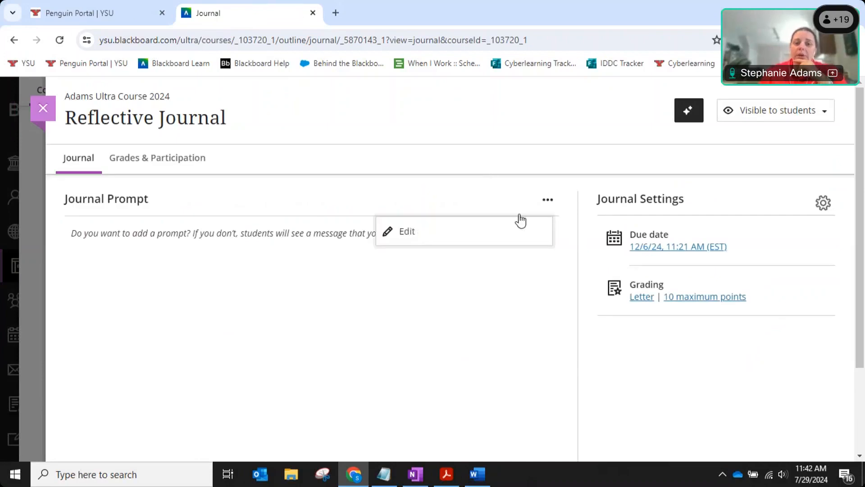
left_click(463, 240)
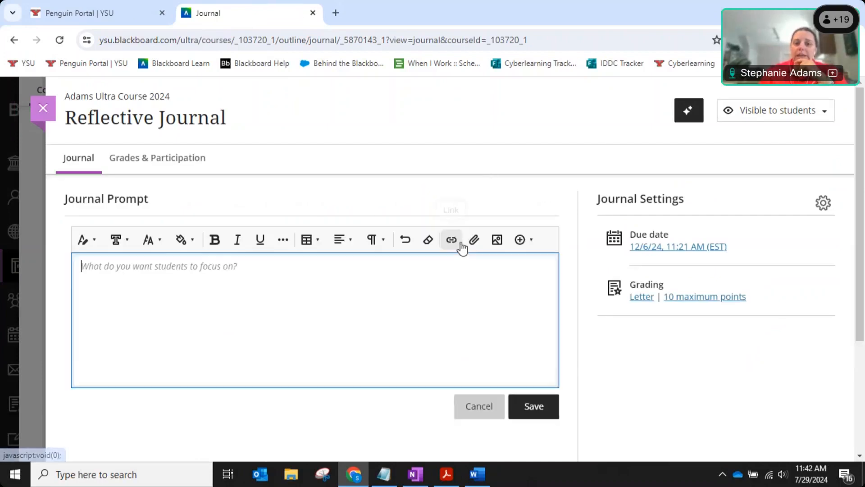
left_click(479, 403)
left_click(48, 116)
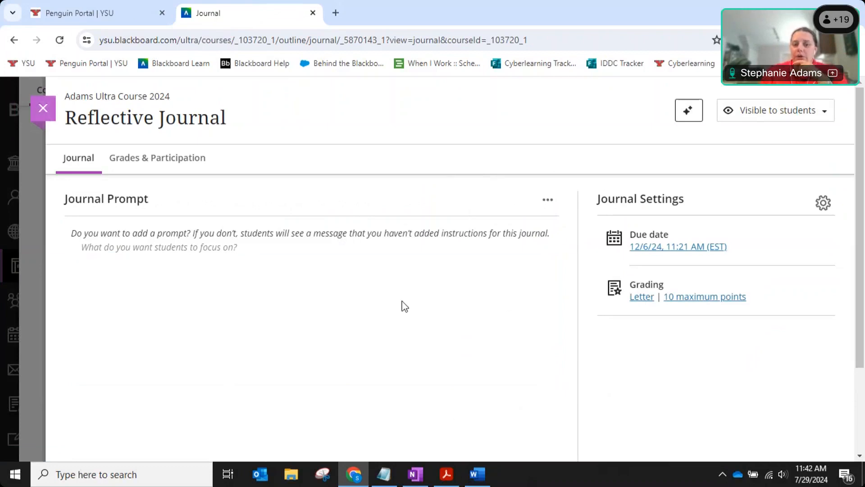
Open Module 2 Discussion, start editing its instructions, then close without saving.
left_click(414, 203)
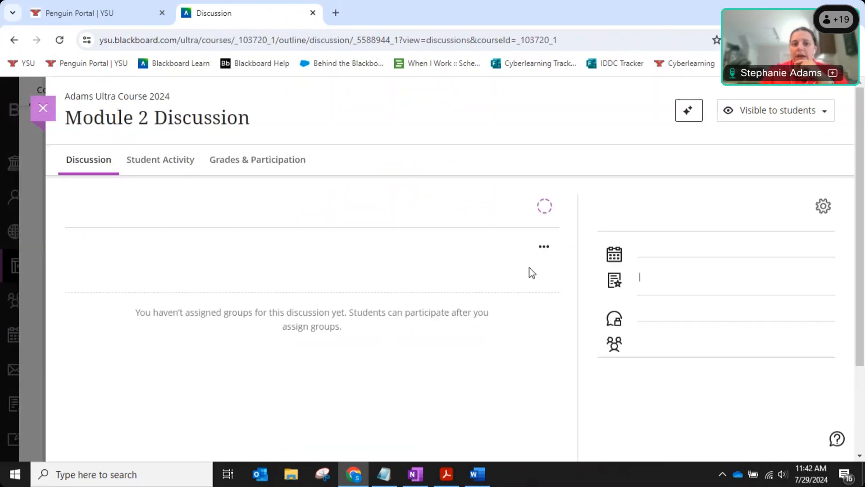
left_click(544, 247)
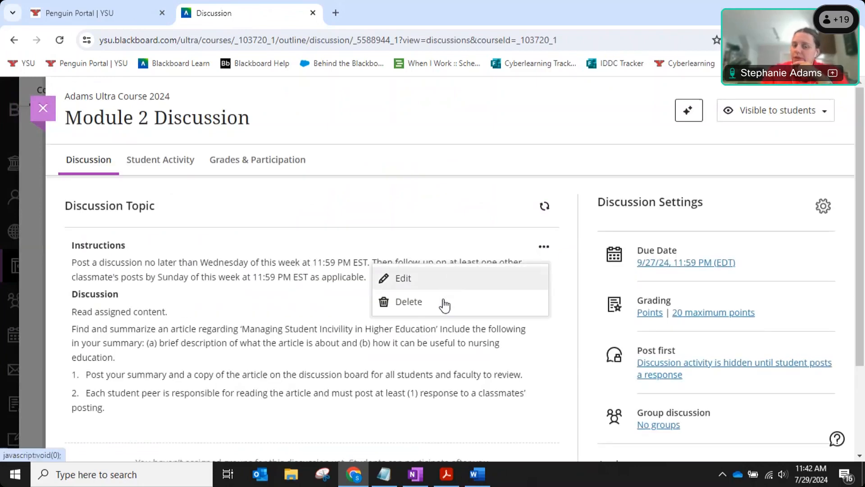
left_click(443, 278)
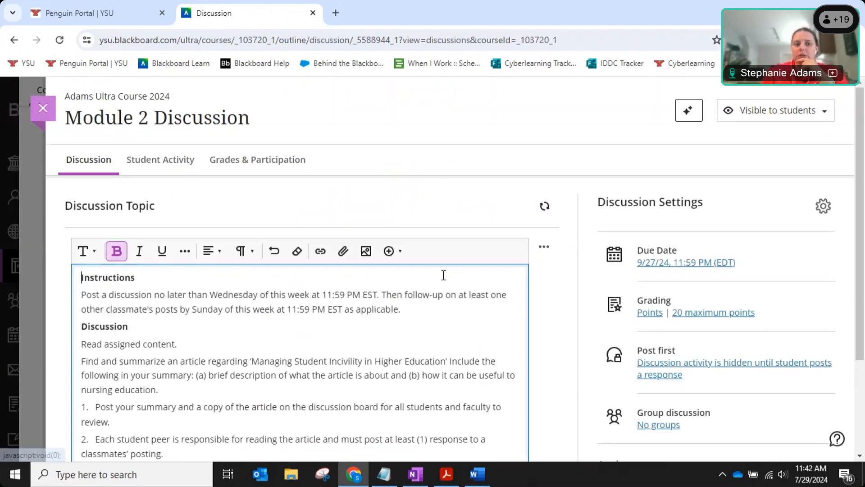
left_click(43, 111)
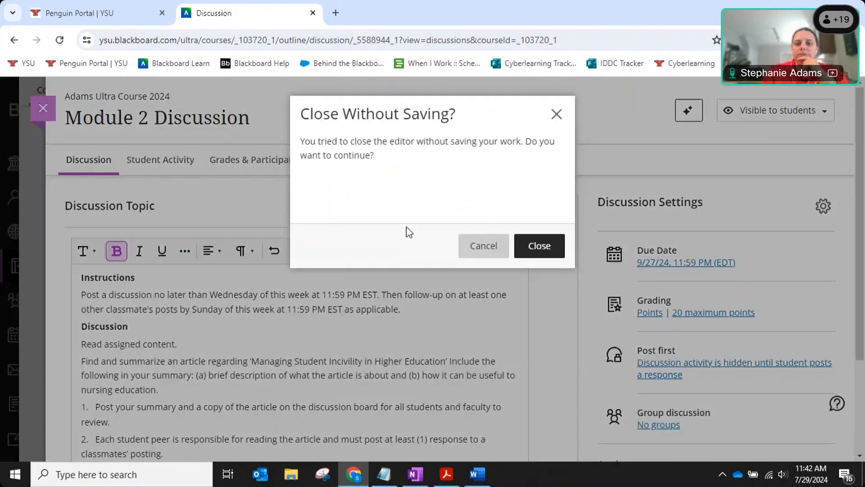
left_click(537, 245)
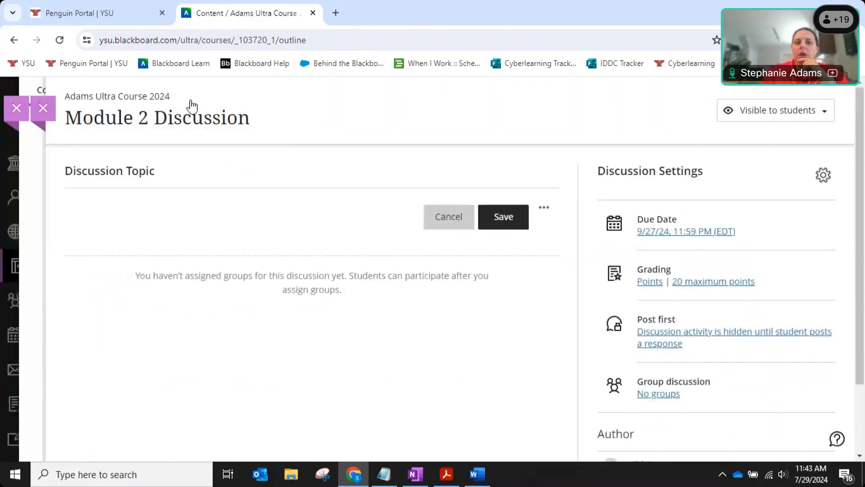
Collapse Module 2, check the empty Week 3, and expand Module 3 to show TED Talk and Module 3 Discussion.
scroll(608, 239, "up", 1)
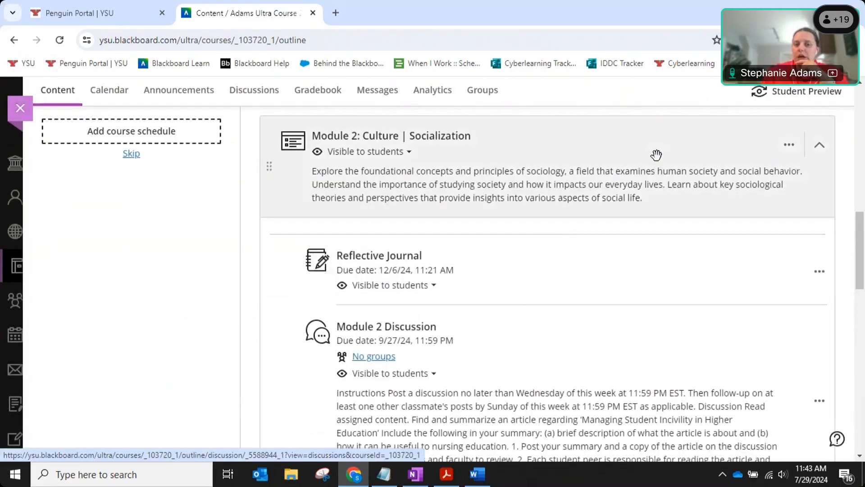
left_click(656, 155)
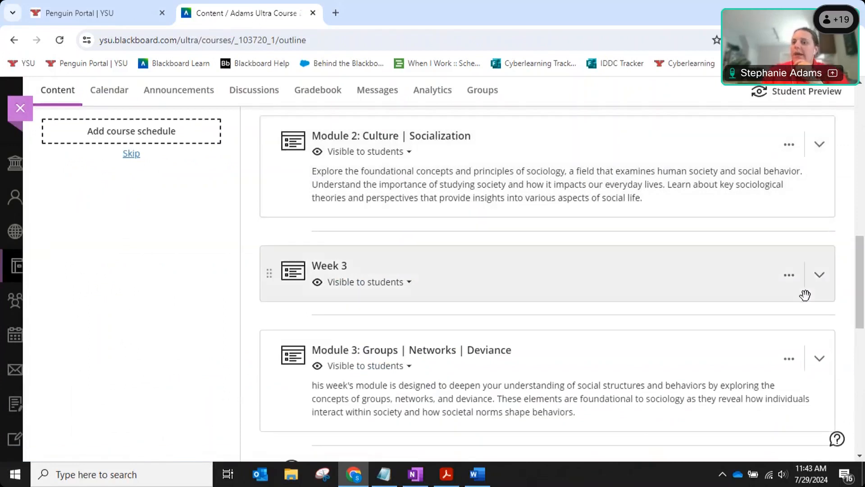
scroll(849, 269, "down", 3)
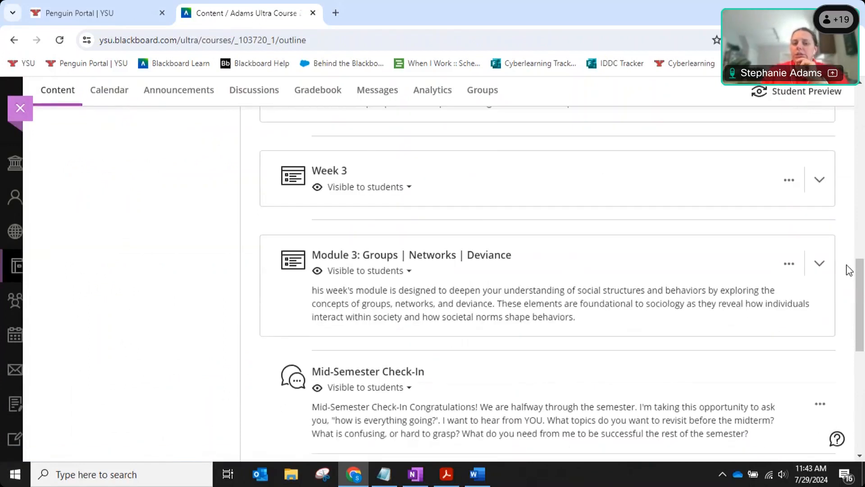
left_click(546, 143)
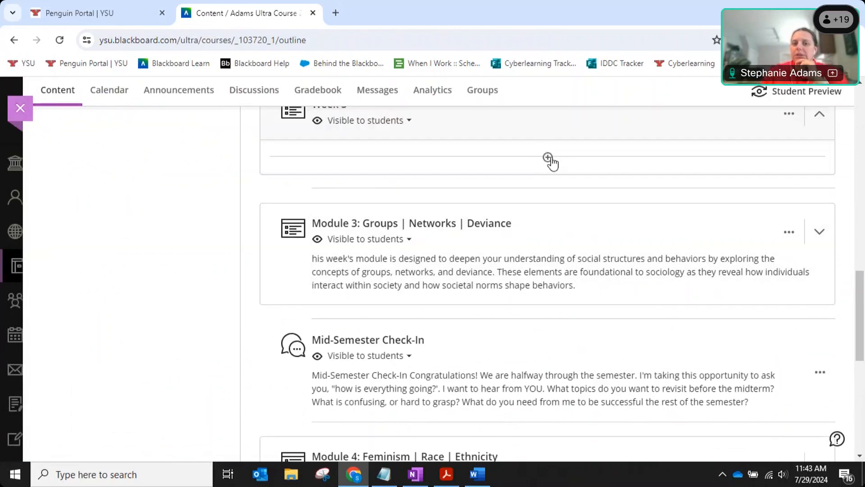
left_click(560, 124)
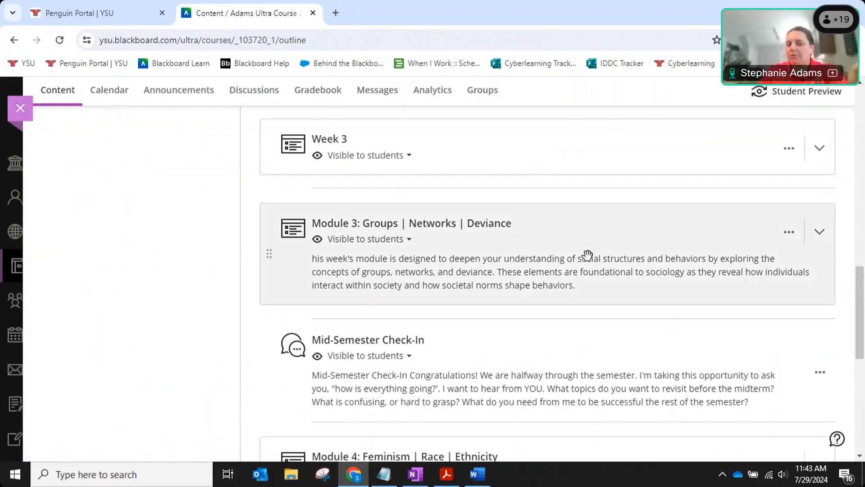
scroll(602, 287, "down", 3)
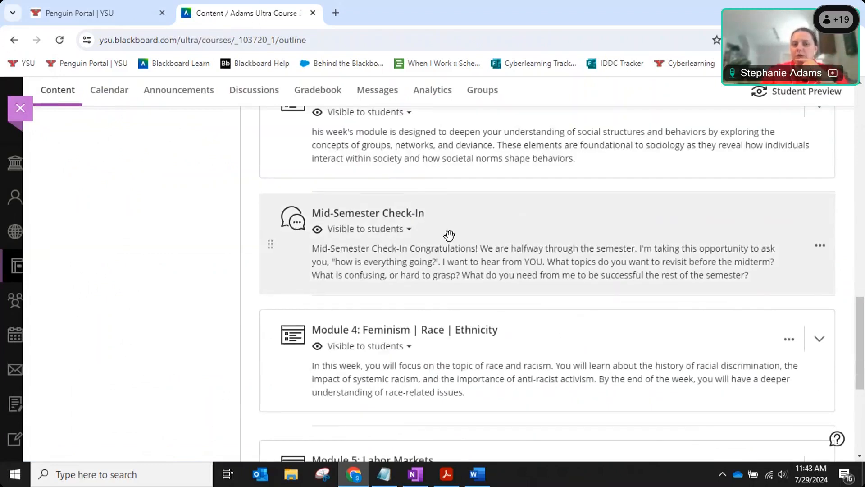
scroll(249, 280, "up", 1)
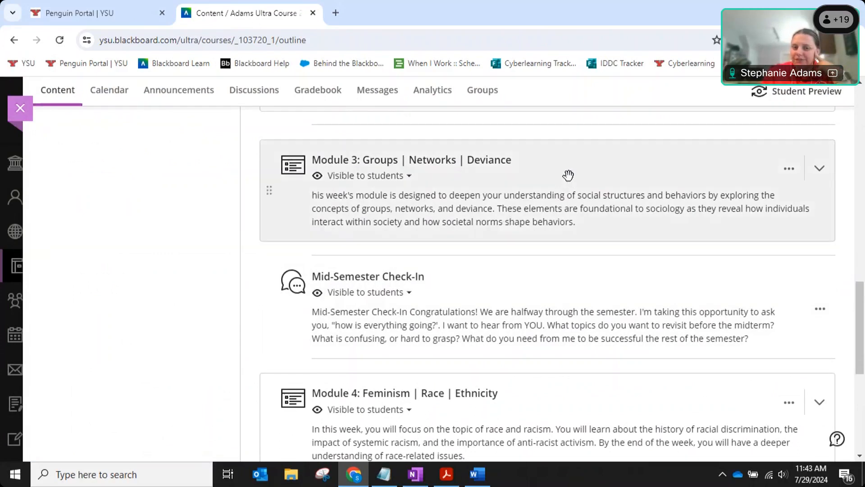
left_click(568, 175)
scroll(631, 205, "down", 5)
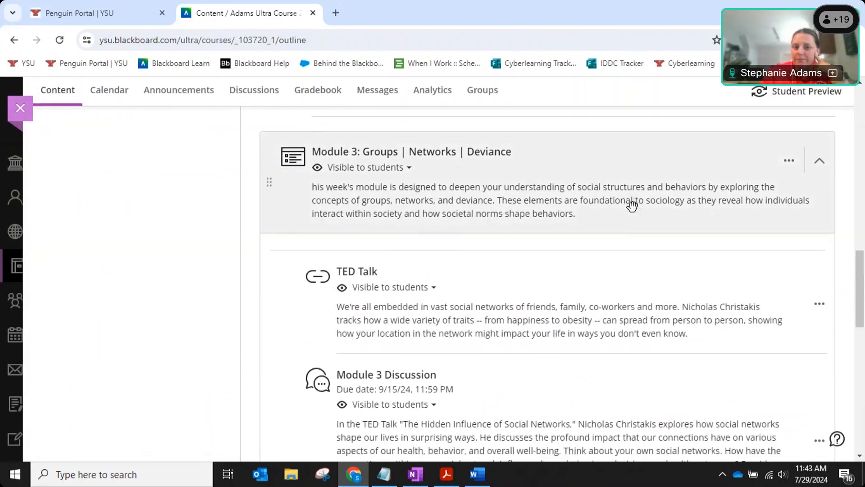
scroll(633, 206, "down", 1)
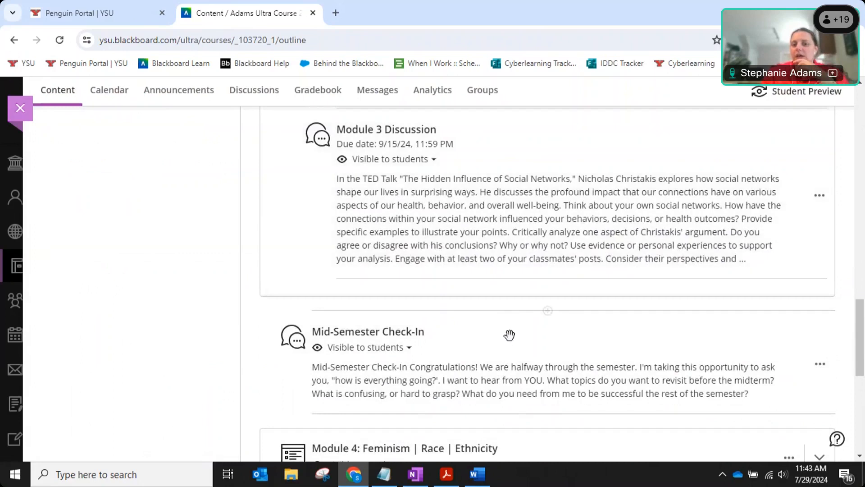
Expand Module 4 and drag Feminism Discussion Board above Quiz 2.
left_click_drag(516, 320, 519, 286)
scroll(547, 275, "down", 4)
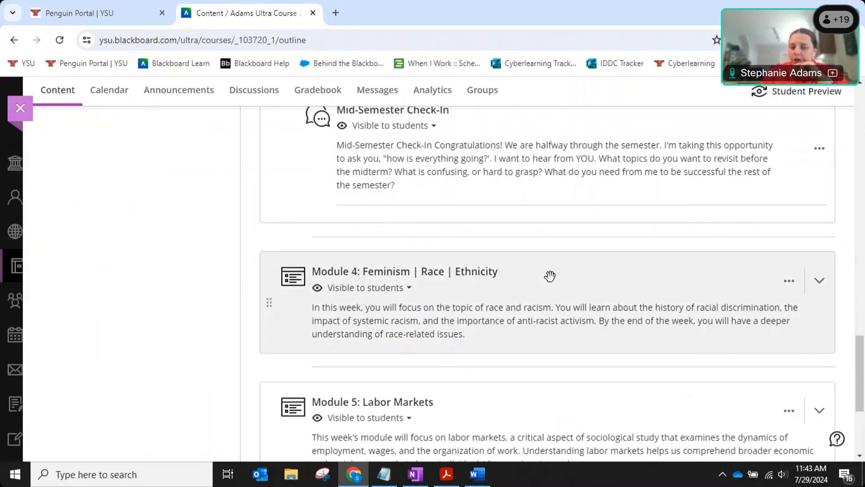
left_click(551, 276)
scroll(572, 276, "down", 4)
left_click_drag(544, 319, 541, 204)
scroll(541, 265, "down", 2)
scroll(531, 266, "up", 1)
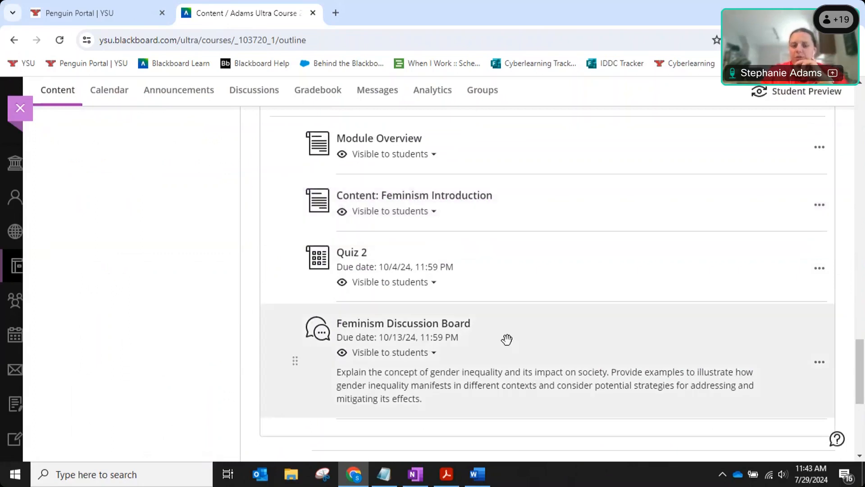
left_click_drag(512, 309, 496, 284)
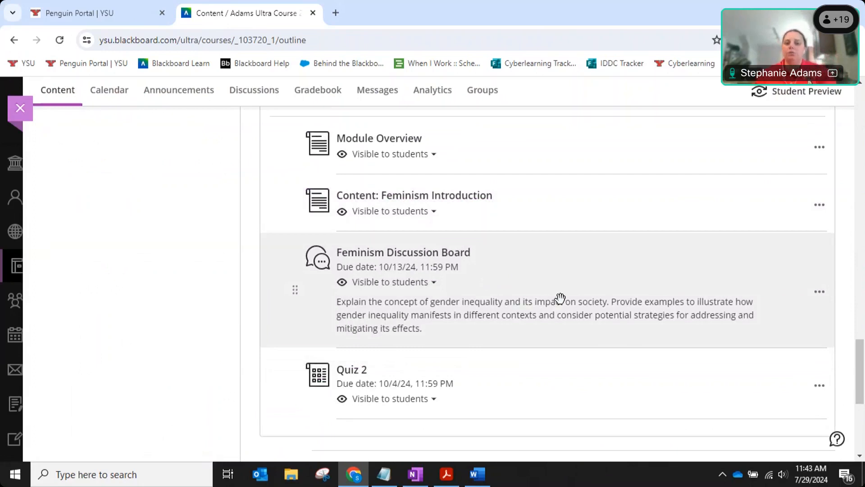
scroll(561, 298, "down", 1)
scroll(560, 298, "up", 4)
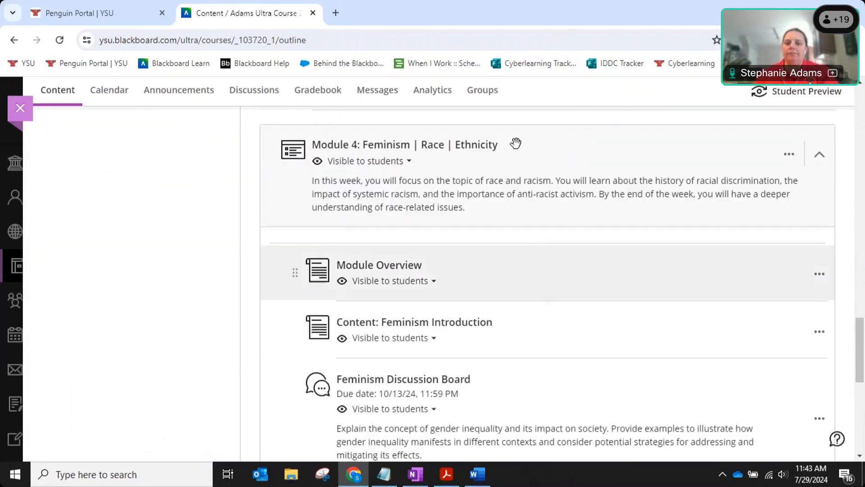
Collapse Modules 4 and 3 and start a new Link item from the outline's Create menu.
left_click(518, 145)
scroll(582, 279, "up", 3)
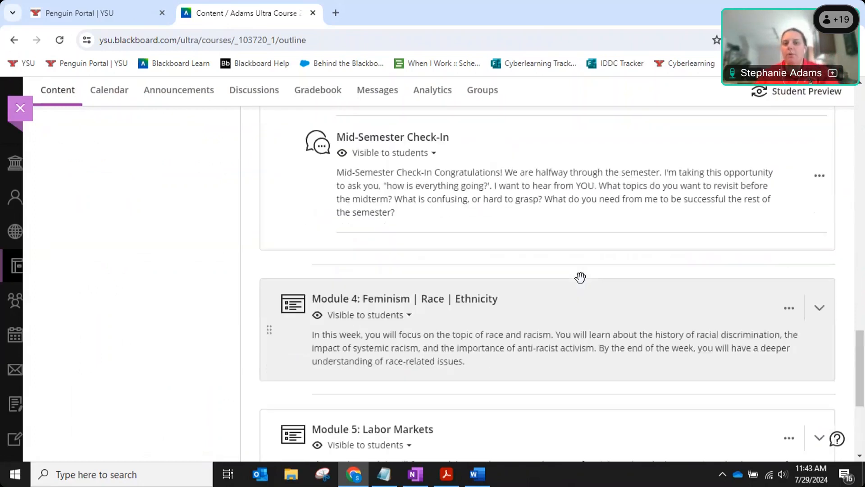
scroll(581, 277, "up", 8)
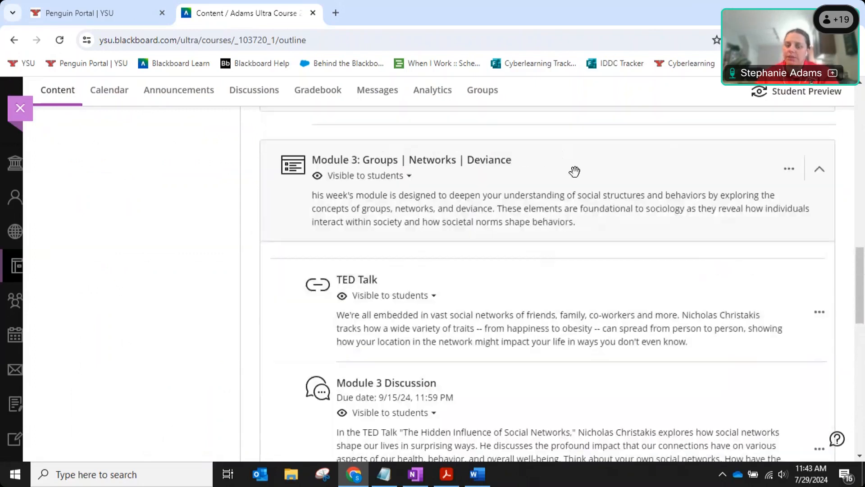
left_click(574, 171)
scroll(573, 261, "up", 5)
left_click(548, 211)
left_click(540, 236)
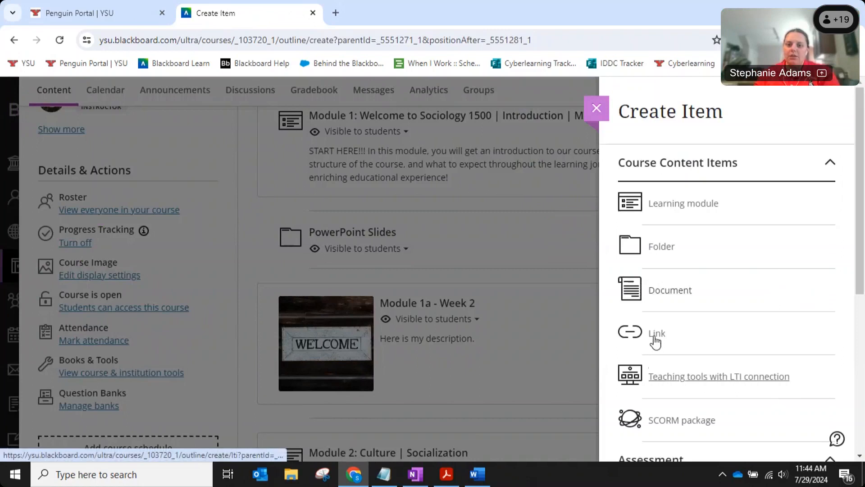
left_click(654, 339)
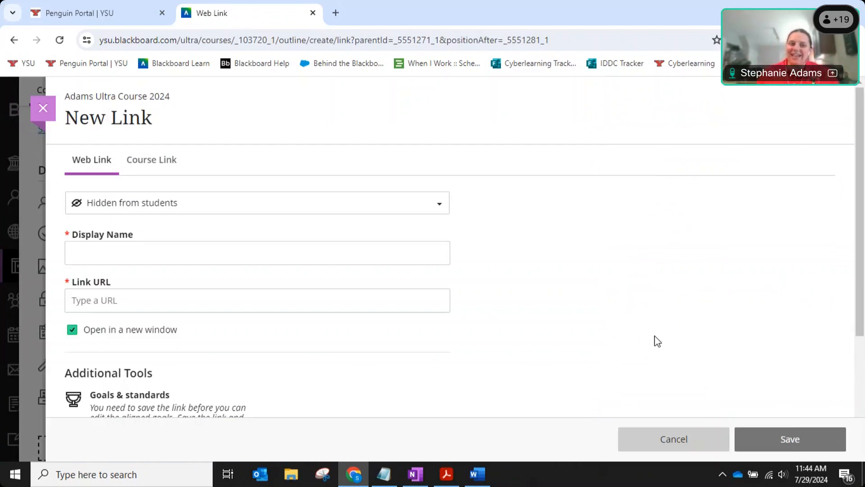
Make the new link visible to students and add the description 'here is the description'.
left_click(91, 165)
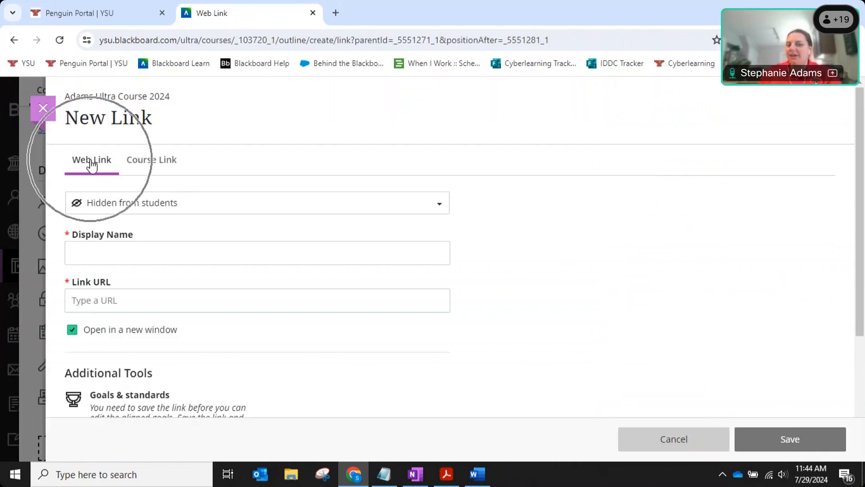
left_click(114, 208)
left_click(112, 228)
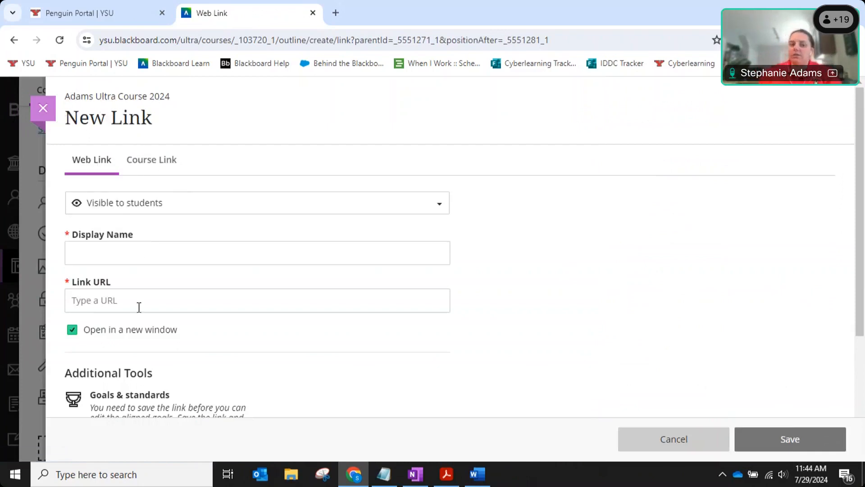
scroll(139, 307, "down", 3)
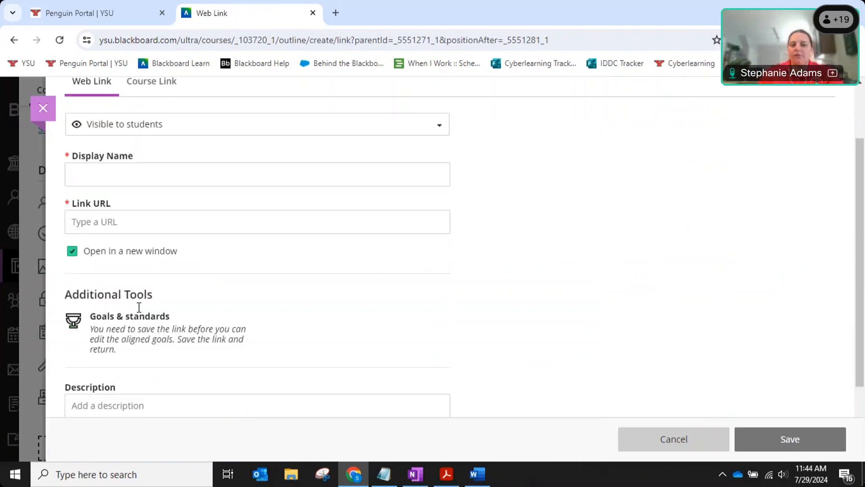
scroll(138, 304, "up", 1)
scroll(137, 303, "down", 2)
left_click(140, 308)
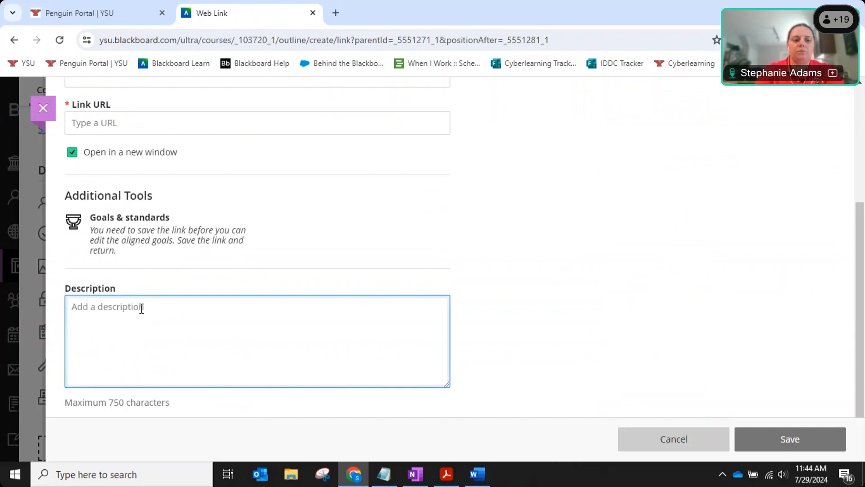
type("here is the description")
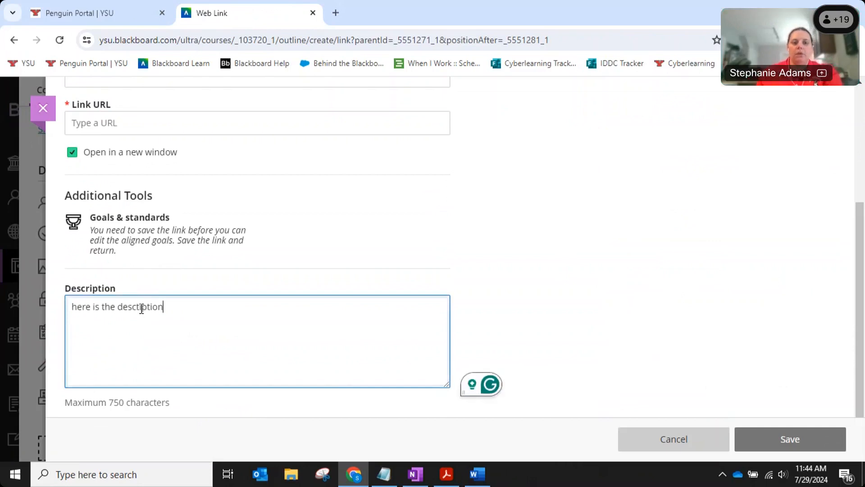
Paste the YouTube URL and name the link 'Video for you to watch before the quiz.'.
scroll(141, 309, "up", 3)
left_click(106, 247)
type("https://www.youtube.com/watch?v=Hzgzim5m7oU")
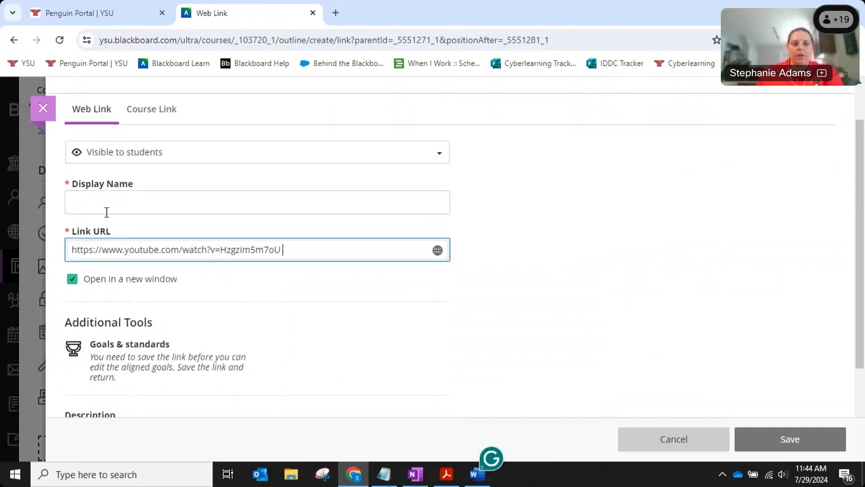
left_click(109, 206)
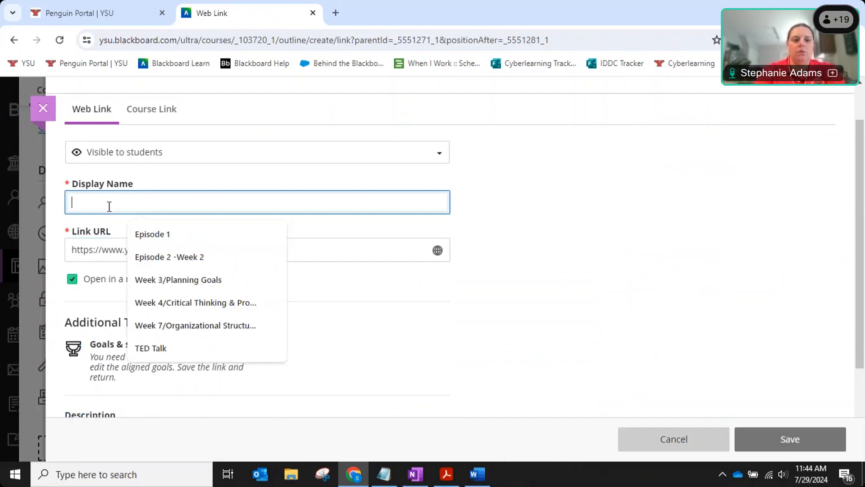
type("Video for you to")
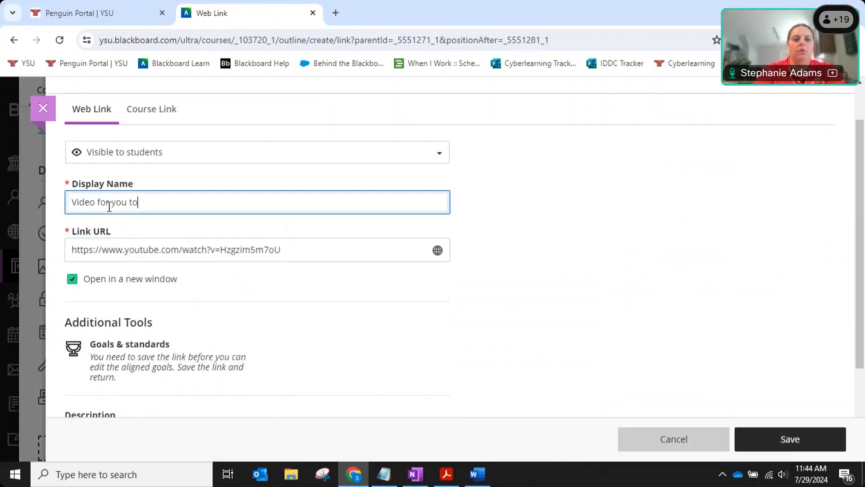
type(" watch before the quiz.")
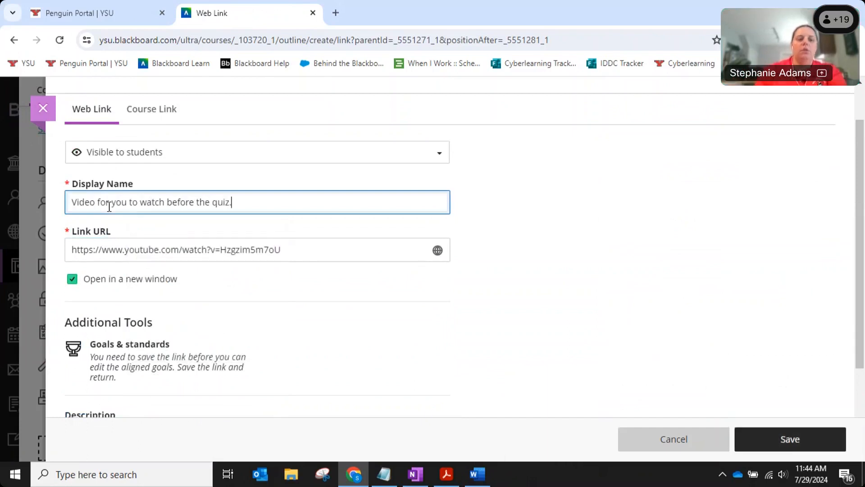
scroll(212, 249, "up", 2)
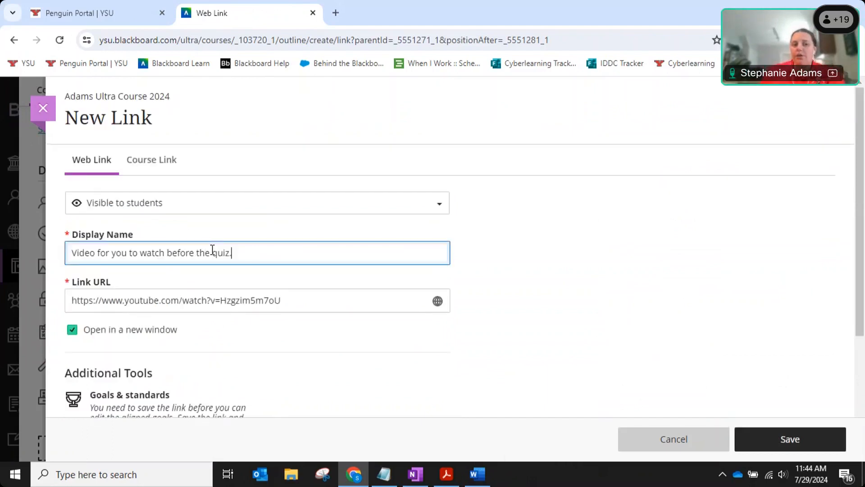
On the Course Link tab, search with folders, files, learning modules, documents and assessments included.
left_click(169, 171)
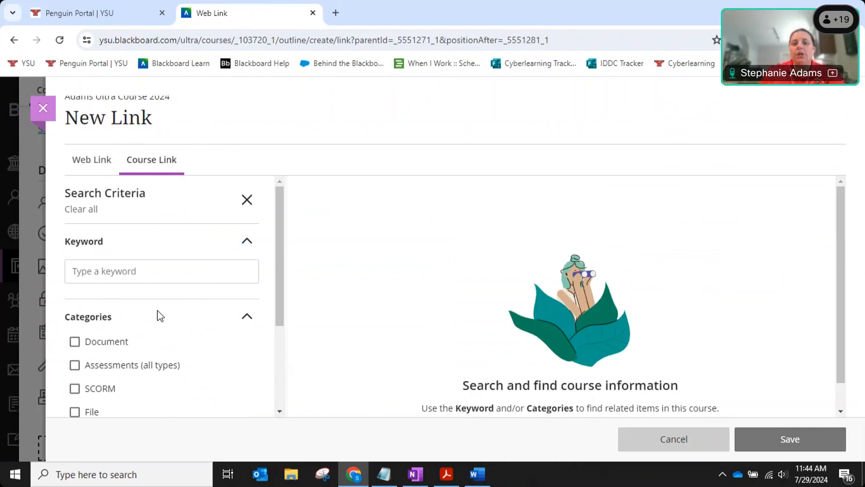
scroll(154, 309, "down", 1)
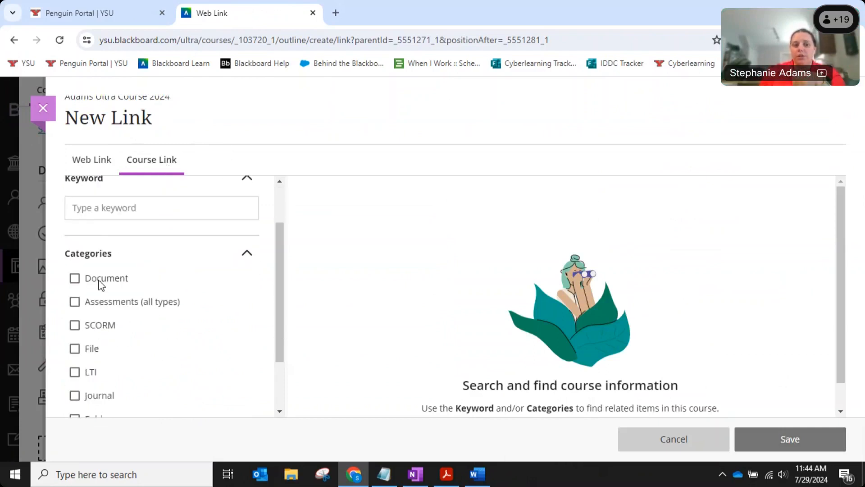
scroll(100, 284, "up", 1)
scroll(286, 328, "down", 2)
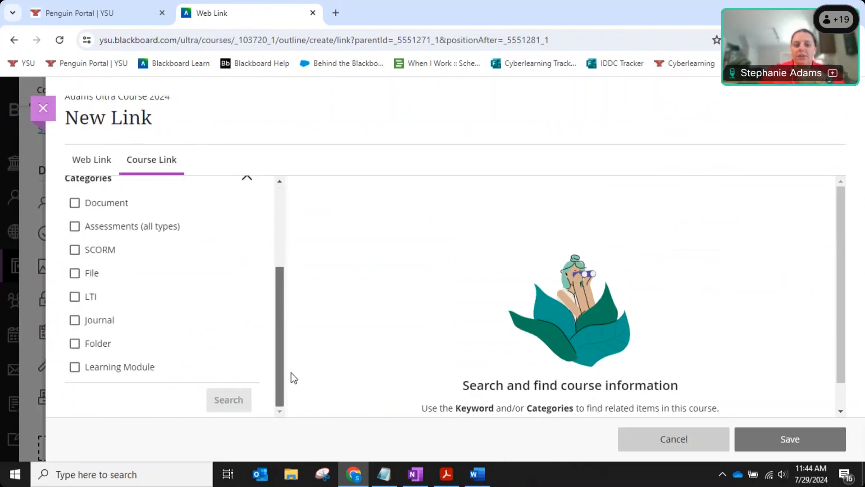
left_click(74, 344)
left_click(75, 273)
left_click(76, 368)
left_click(75, 203)
left_click(75, 227)
left_click(223, 404)
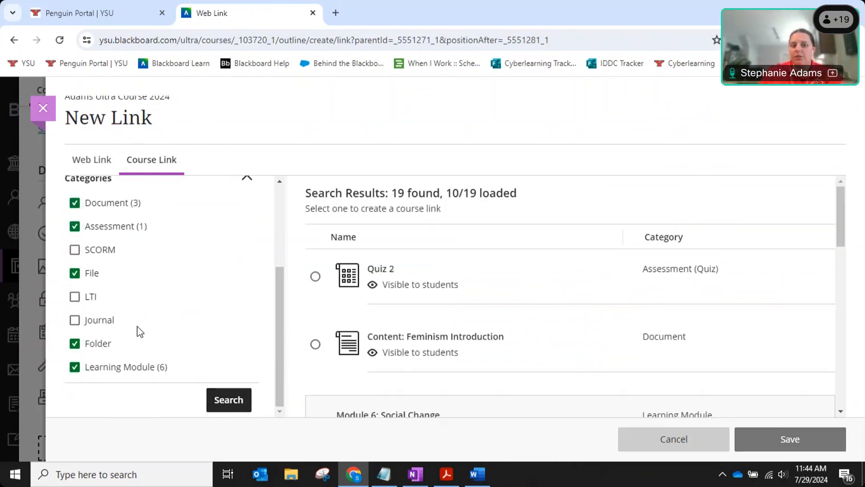
Select Content: Feminism Introduction as the target and save the course link.
scroll(594, 279, "down", 1)
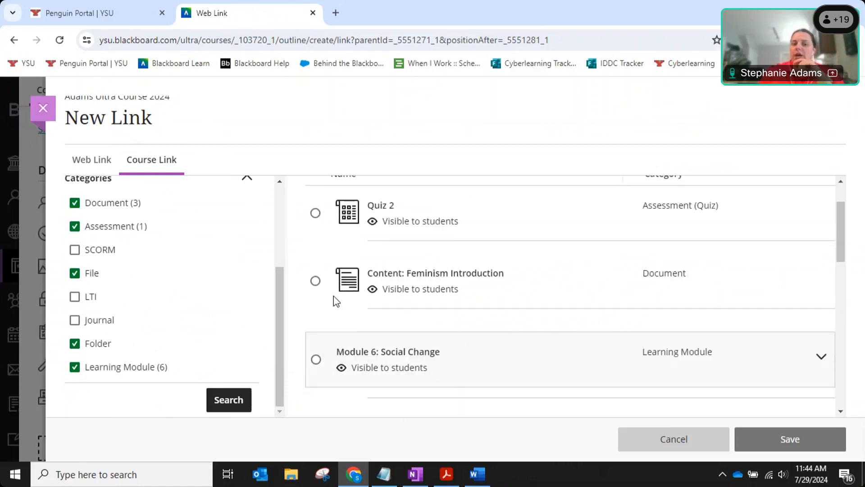
left_click(316, 281)
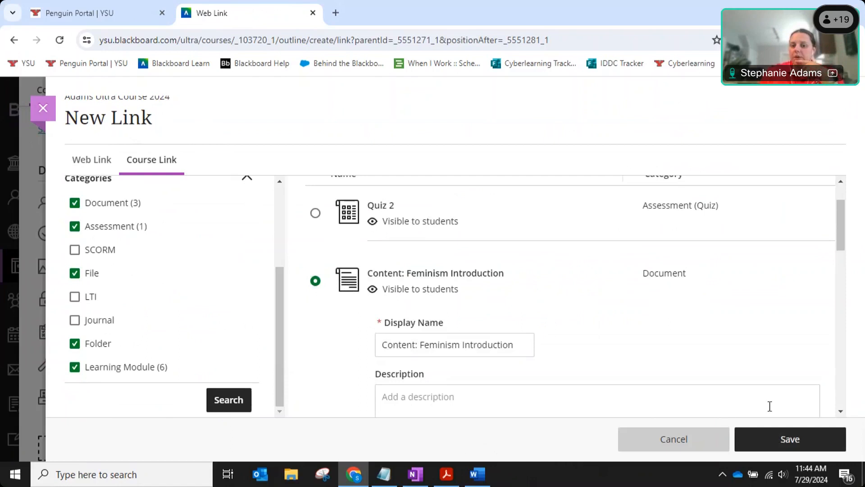
left_click(778, 442)
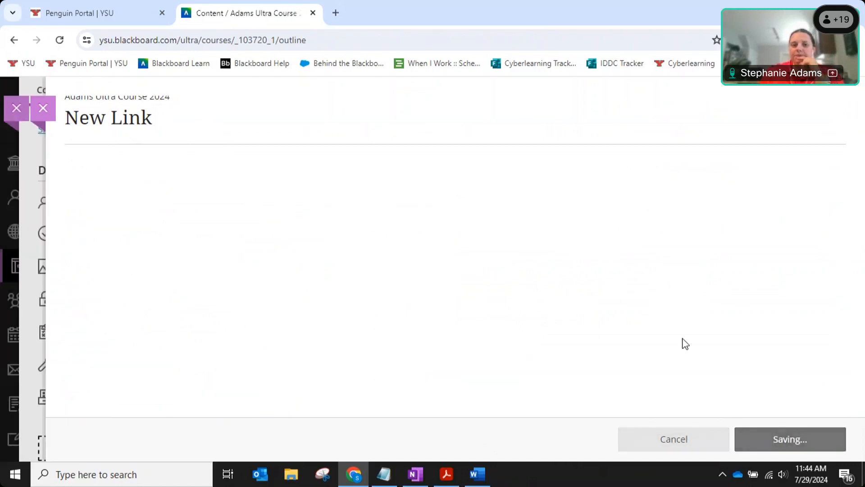
Drag the Content: Feminism Introduction link to sit below PowerPoint Slides.
left_click(291, 230)
key("ctrl")
key("ctrl")
key("ctrl")
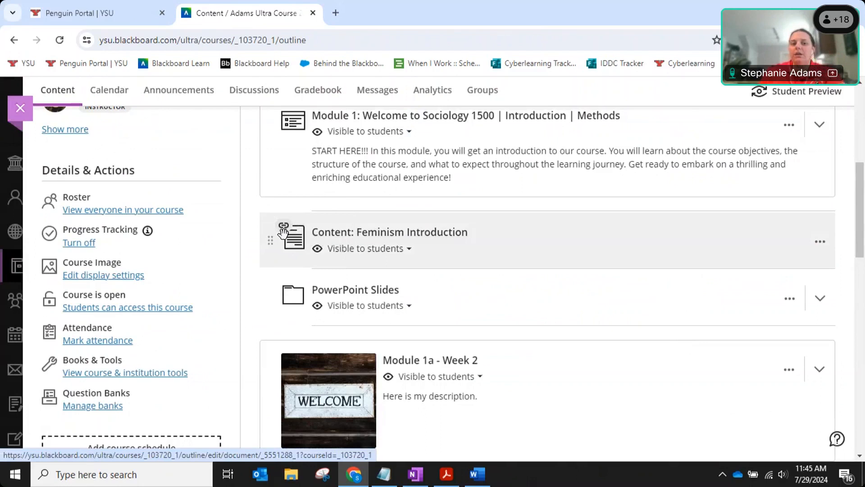
key("ctrl")
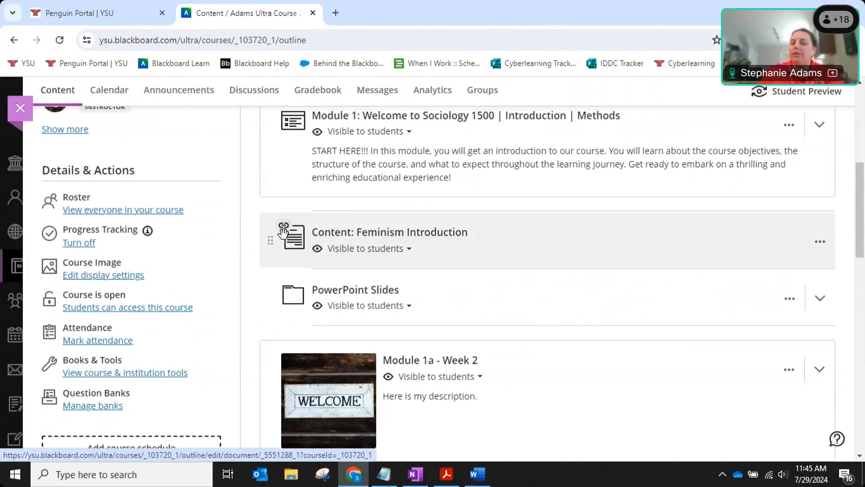
scroll(359, 237, "up", 2)
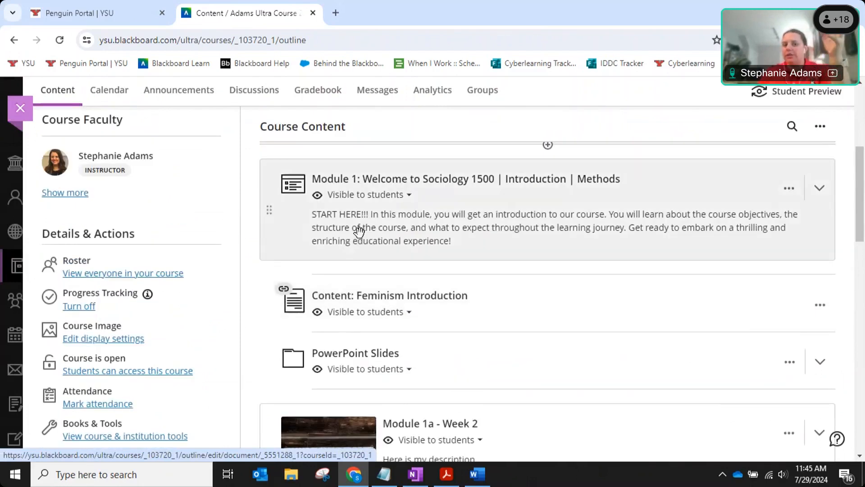
scroll(359, 231, "down", 2)
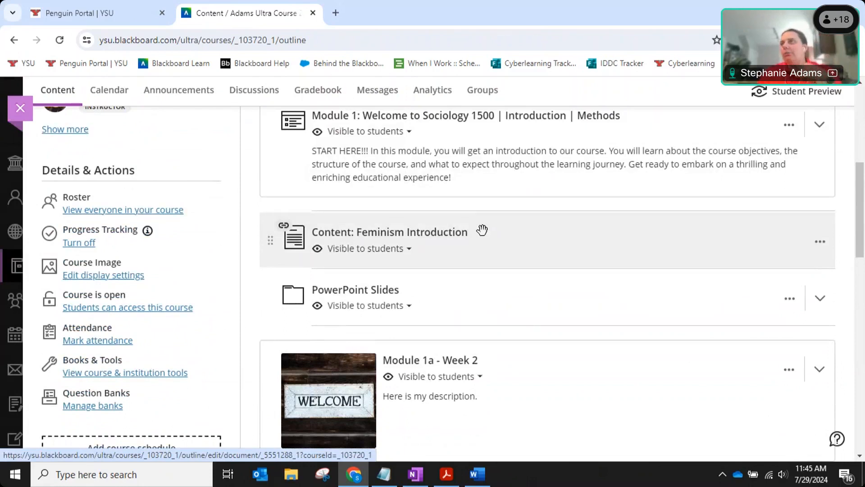
left_click(447, 244)
left_click(446, 244)
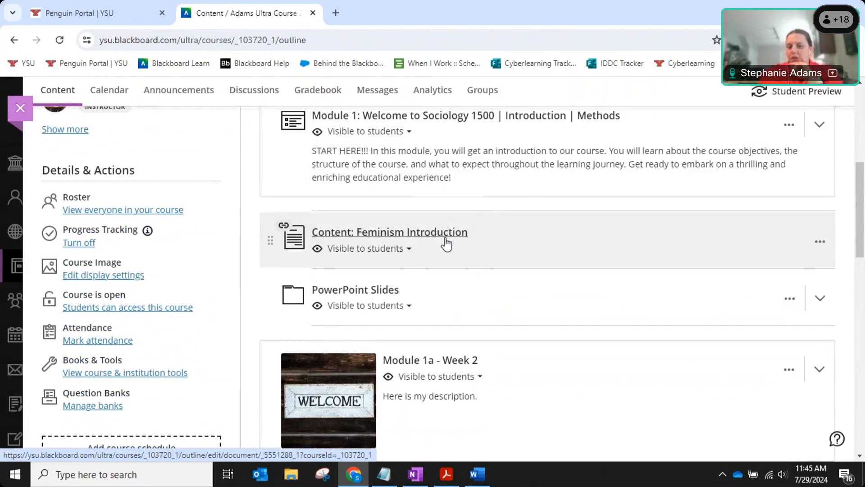
left_click_drag(571, 234, 574, 303)
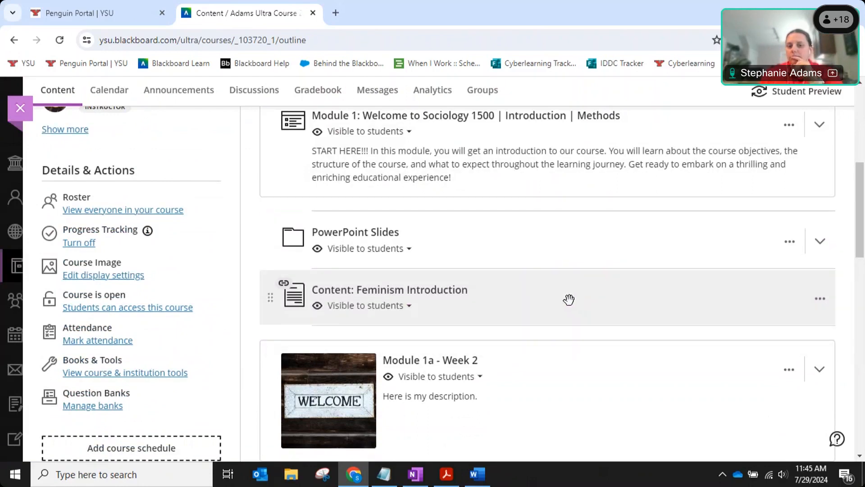
Insert a new Link below PowerPoint Slides and paste the YouTube URL.
left_click(548, 269)
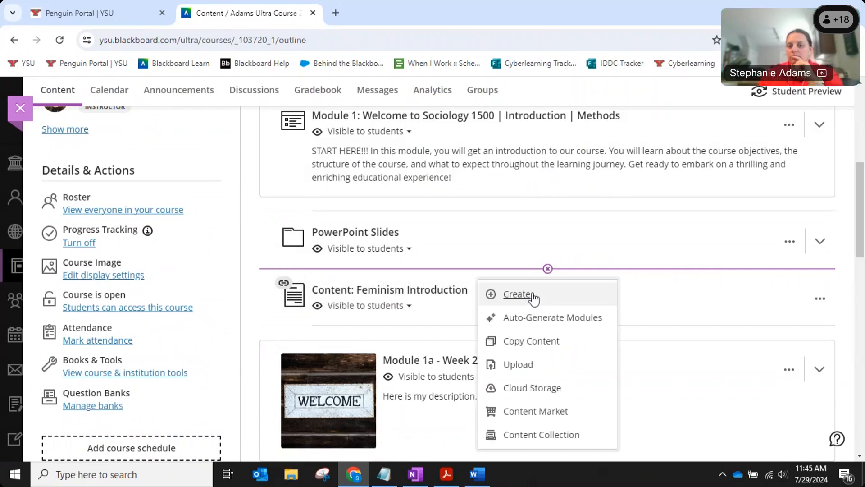
left_click(533, 295)
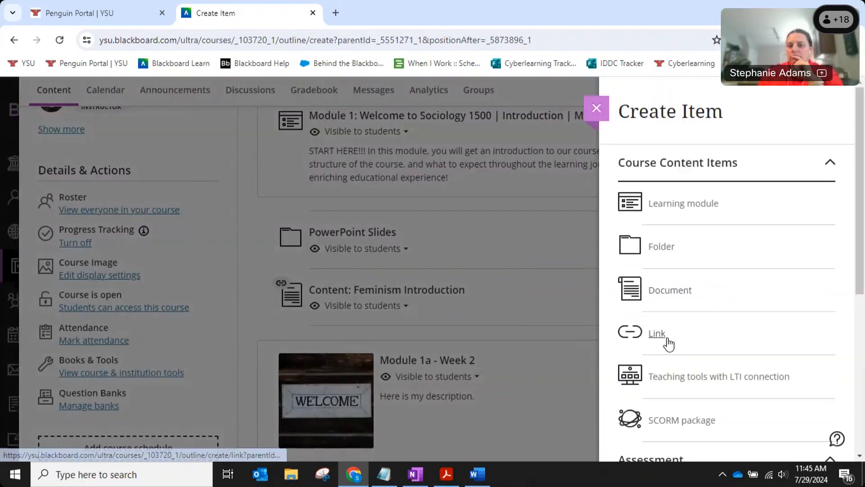
left_click(666, 342)
left_click(204, 300)
type("https://www.youtube.com/watch?v=Hzgzim5m7oU")
Name the link 'video link to reivew', add description 'description test', and save.
left_click(183, 258)
type("video l")
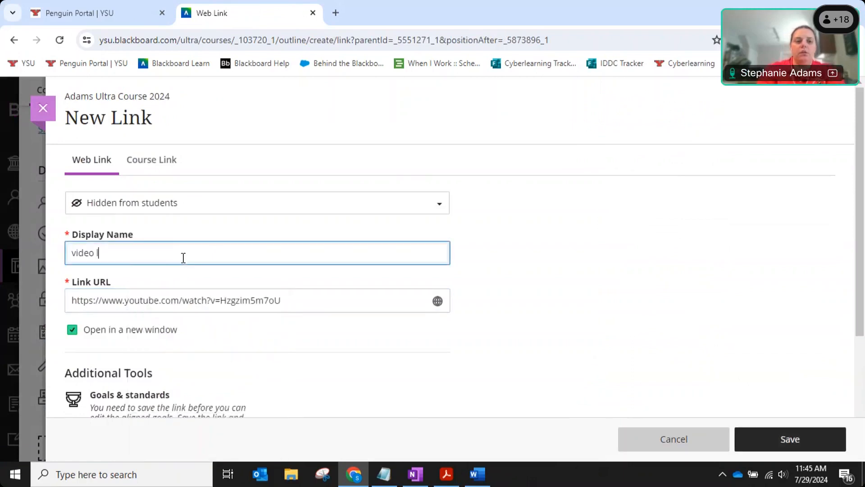
type("ink to reiv")
key("BackSpace")
key("BackSpace")
type("view")
scroll(197, 361, "down", 4)
left_click(203, 377)
type("description t")
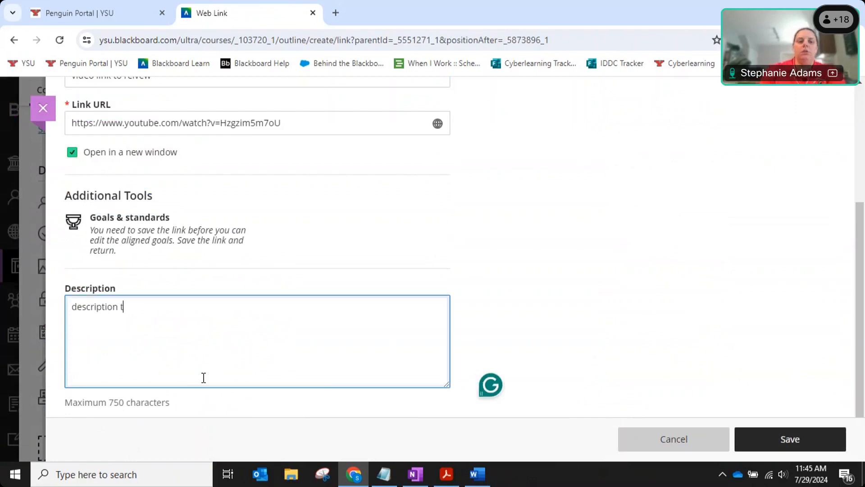
type("est")
left_click(801, 447)
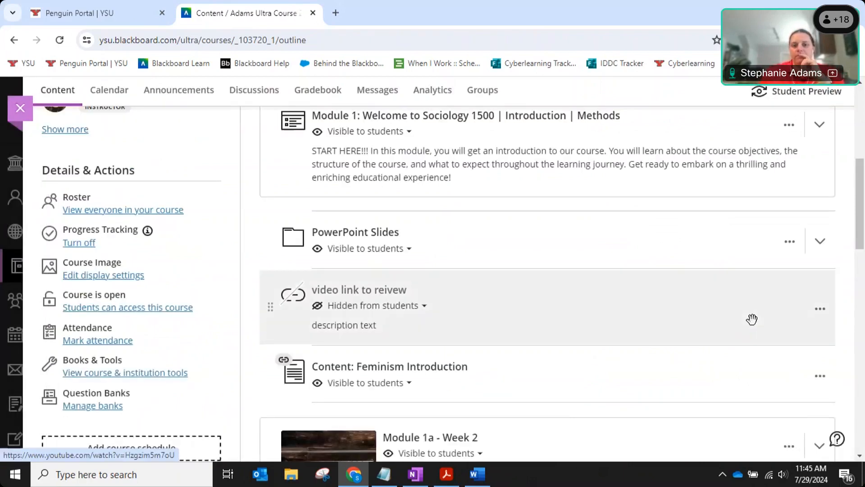
Set the video link's visibility to Visible to students.
left_click(361, 305)
left_click(350, 328)
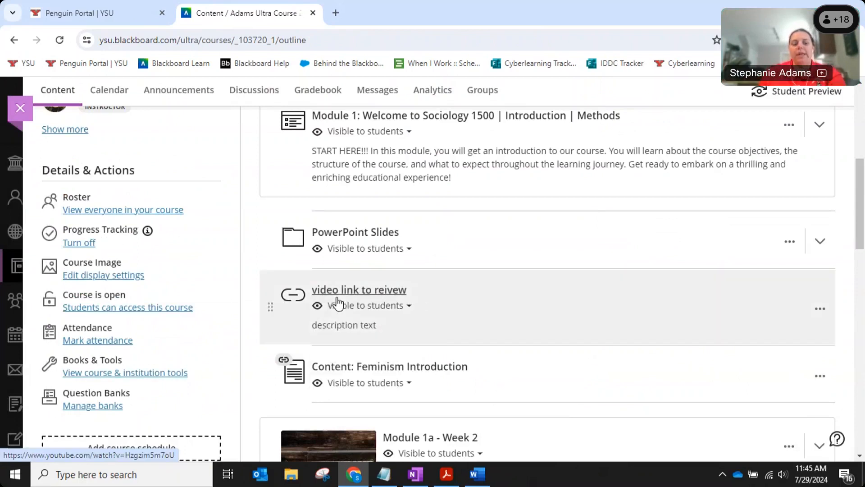
left_click(338, 303)
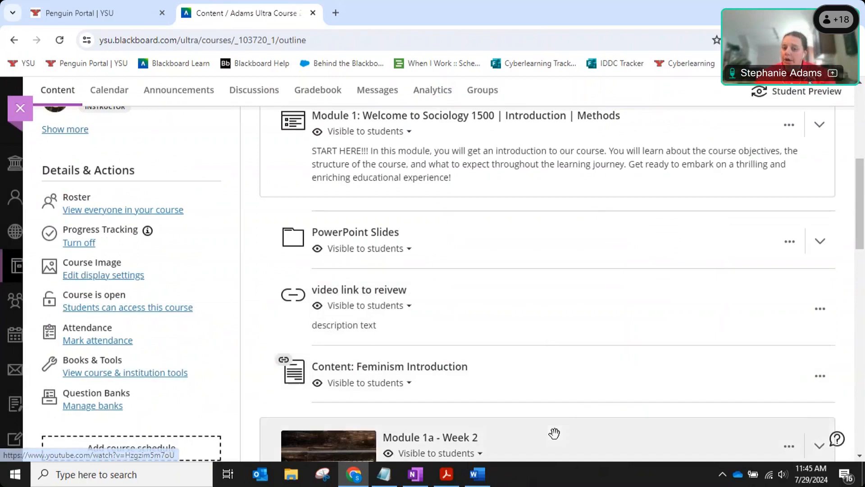
Expand Module 1a and Content Items to review the Video link example document.
left_click(554, 435)
scroll(581, 388, "down", 1)
scroll(583, 388, "down", 3)
left_click(504, 386)
scroll(523, 367, "down", 4)
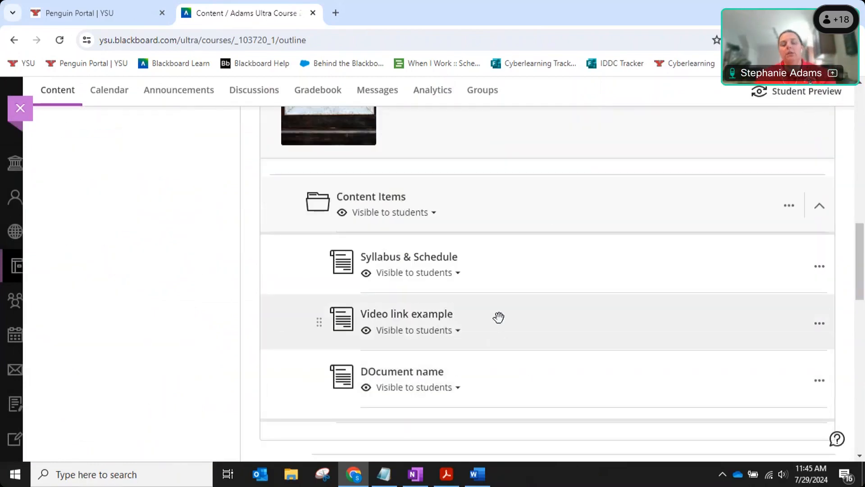
left_click(499, 317)
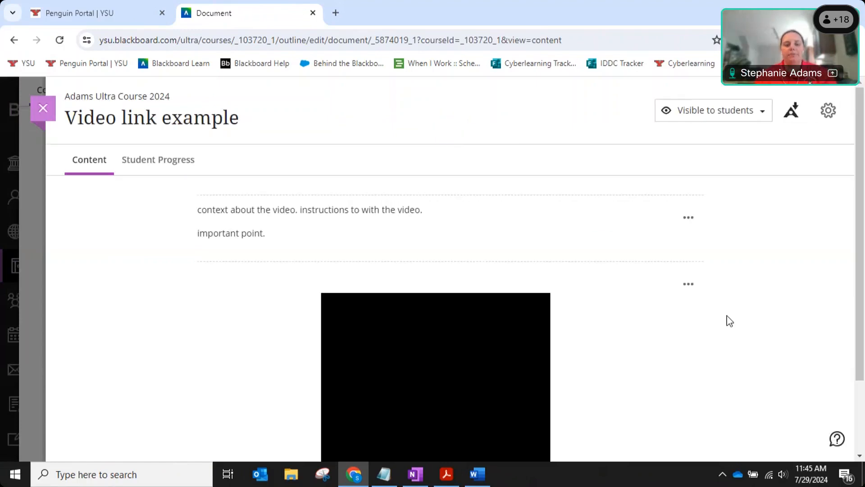
scroll(730, 321, "down", 3)
scroll(729, 321, "up", 3)
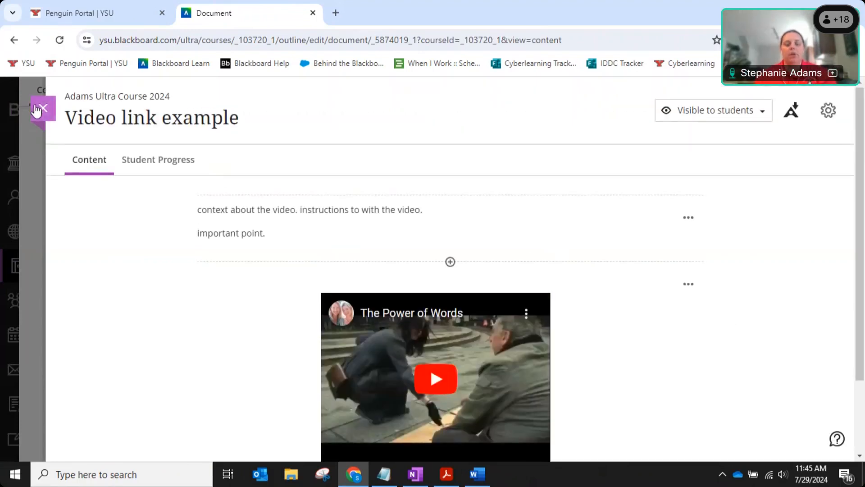
left_click(40, 109)
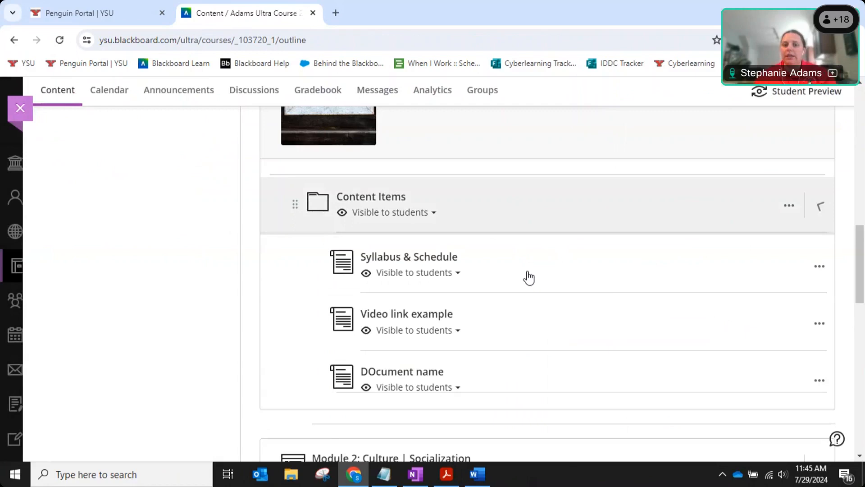
Test the video link, confirming the YouTube video opens, then close its tab.
scroll(527, 275, "up", 6)
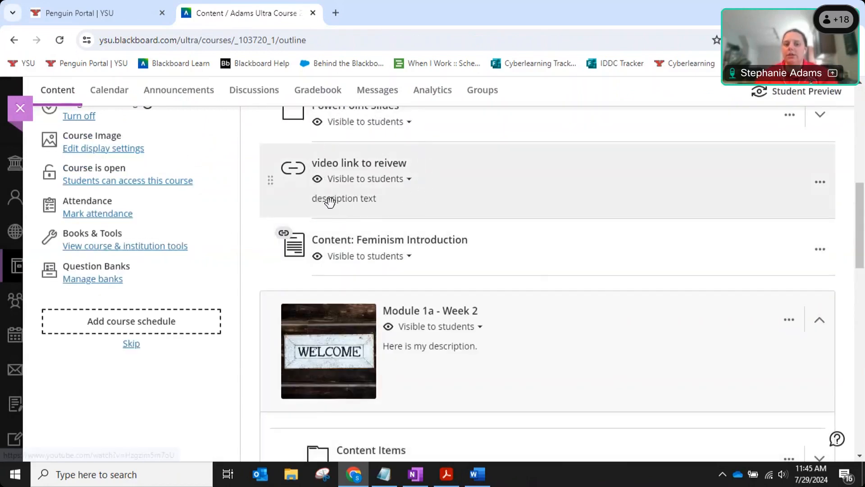
left_click(356, 165)
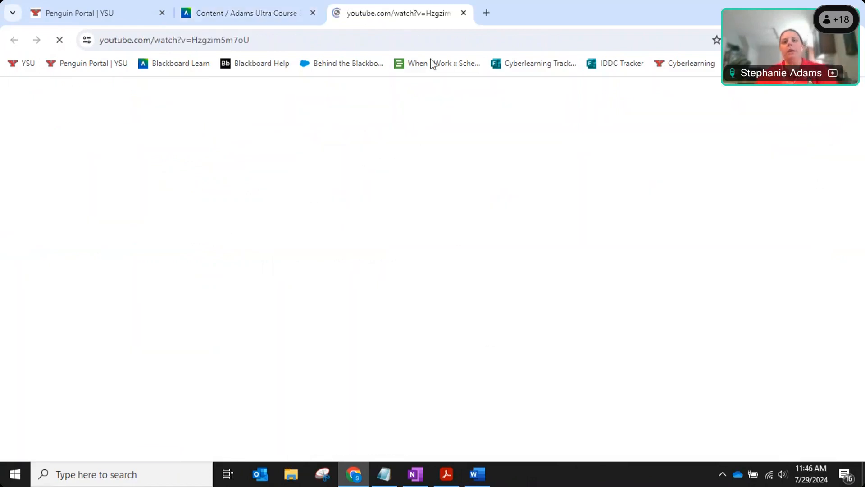
left_click_drag(565, 18, 446, 72)
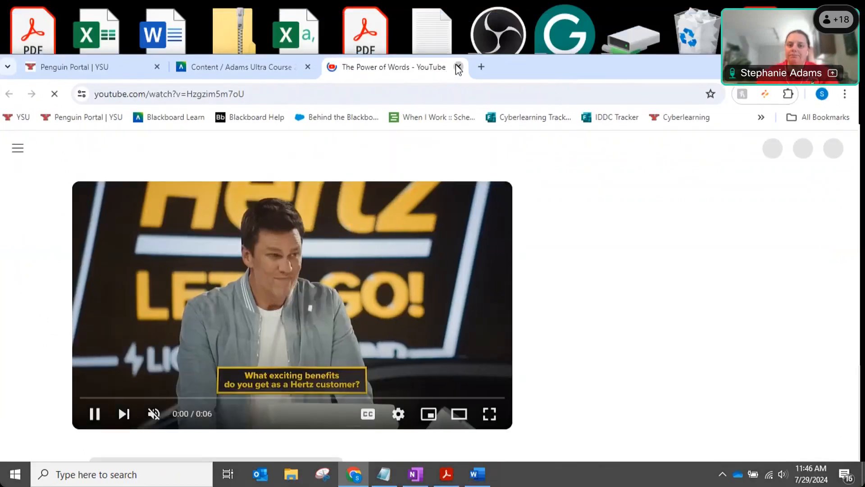
left_click(458, 67)
key("super+Up")
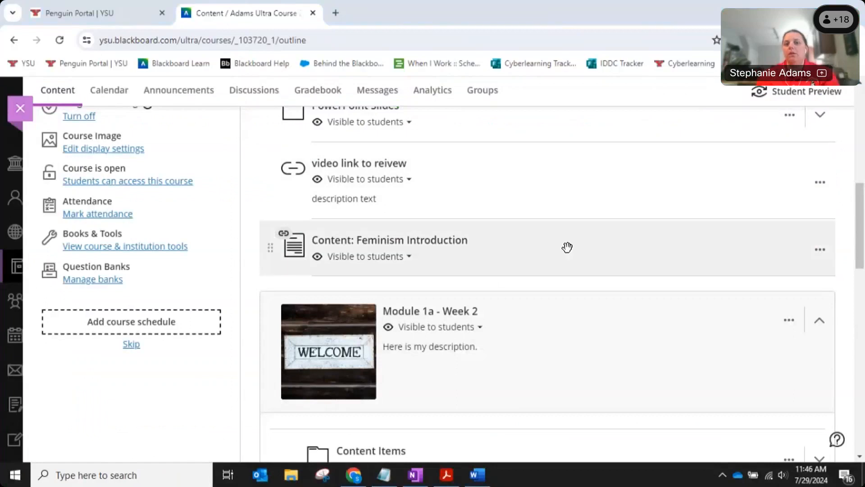
scroll(569, 248, "up", 4)
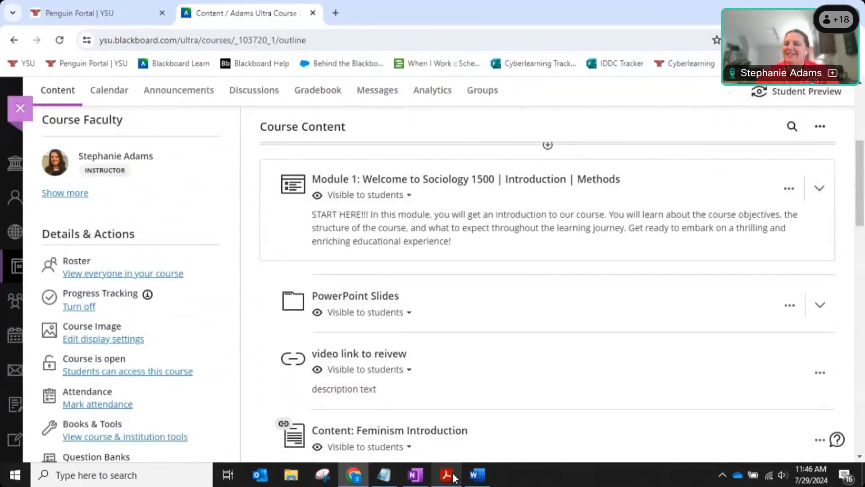
Bring the PowerPoint Presentation PDF forward in Acrobat and scroll down to the Training Objectives slide.
left_click(446, 475)
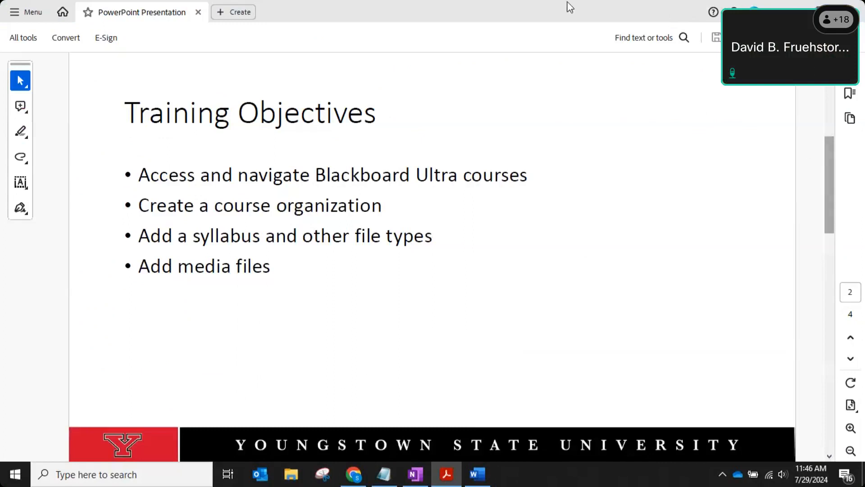
left_click(354, 475)
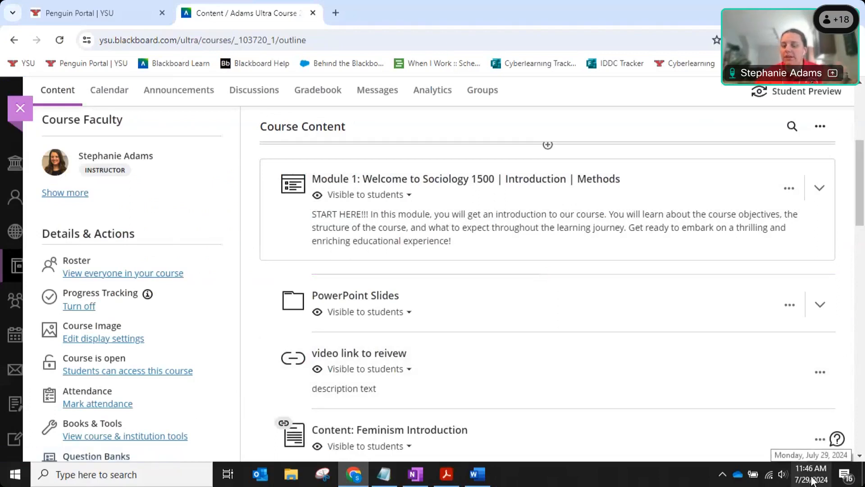
left_click(451, 471)
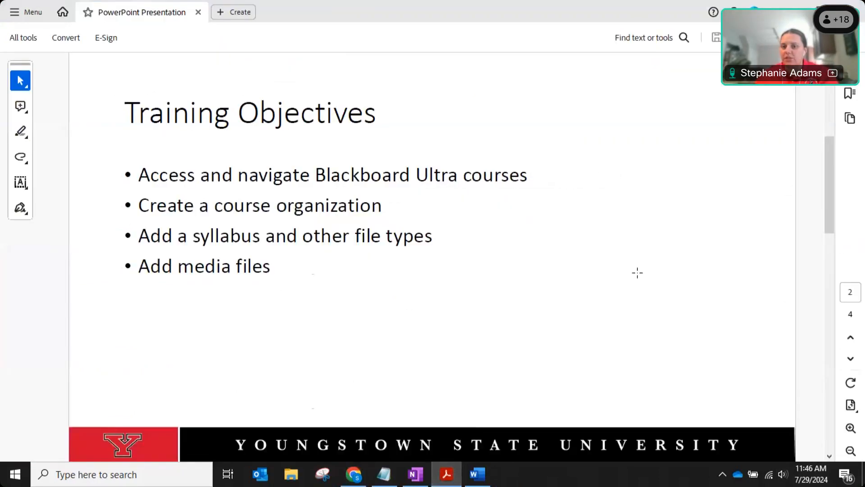
scroll(640, 276, "down", 1)
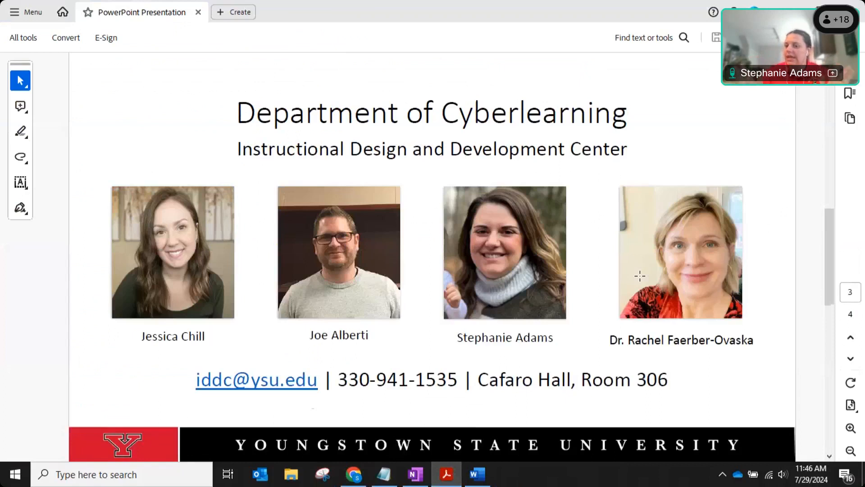